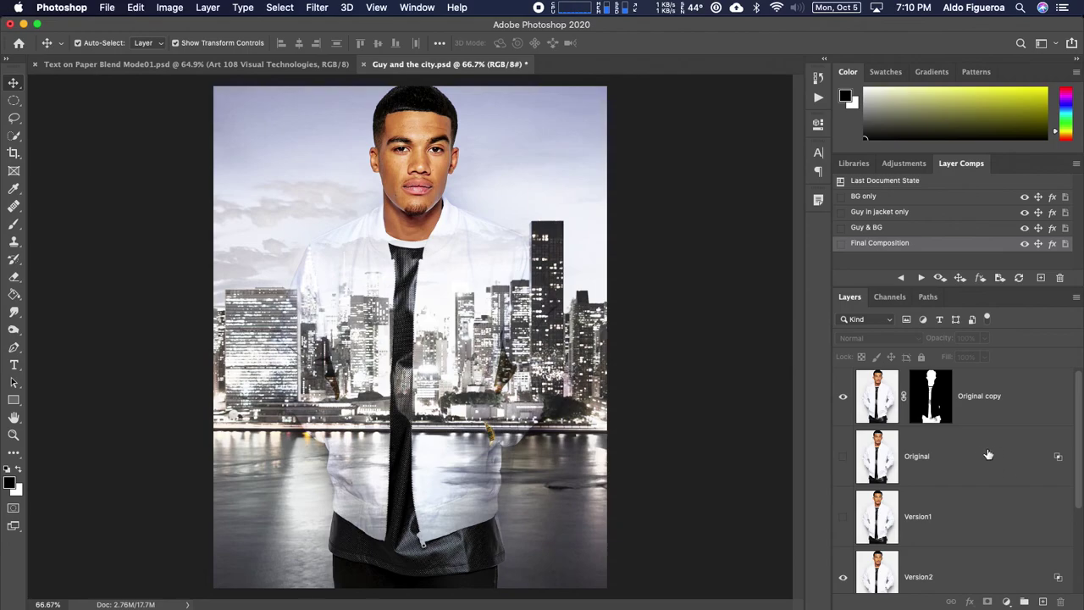
Examine how the finished composite is built by hiding Original copy and toggling the Version2 and NYC layers off and on.
scroll(948, 430, down, 5)
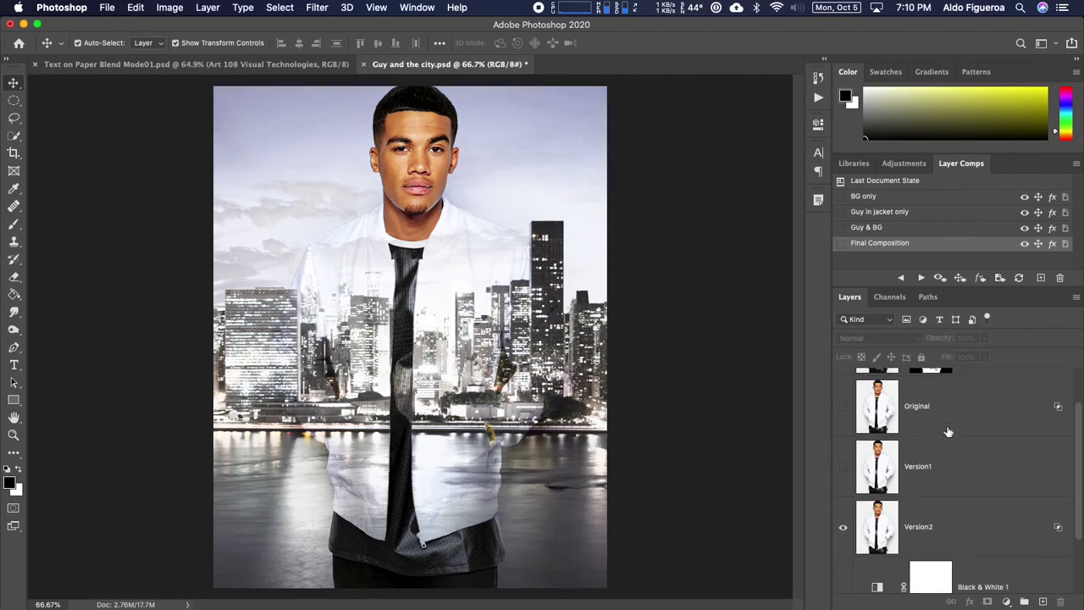
scroll(948, 431, down, 1)
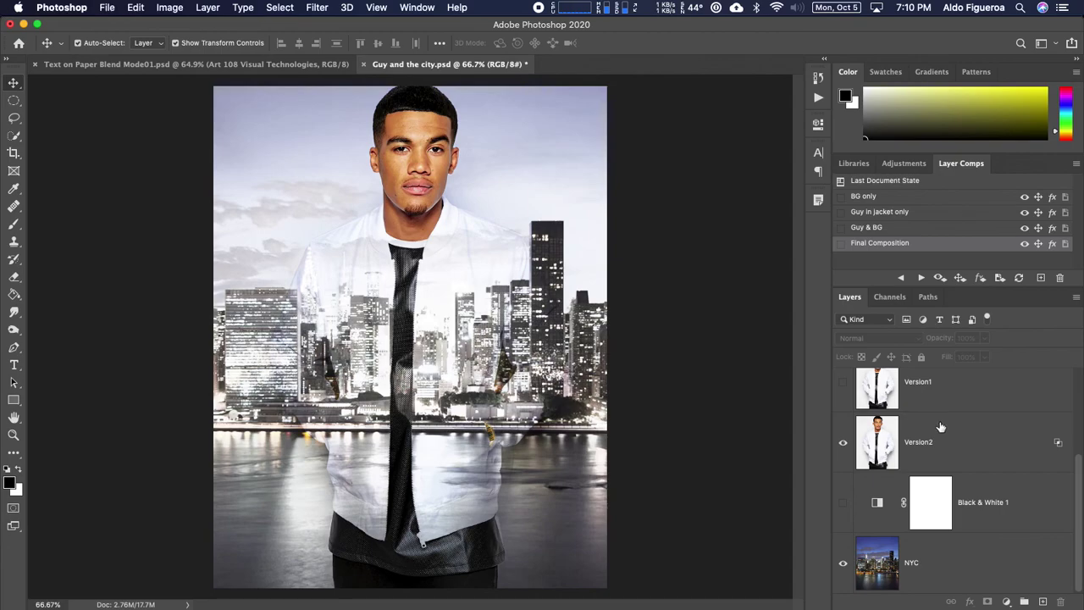
scroll(941, 428, up, 5)
click(844, 398)
scroll(931, 464, down, 4)
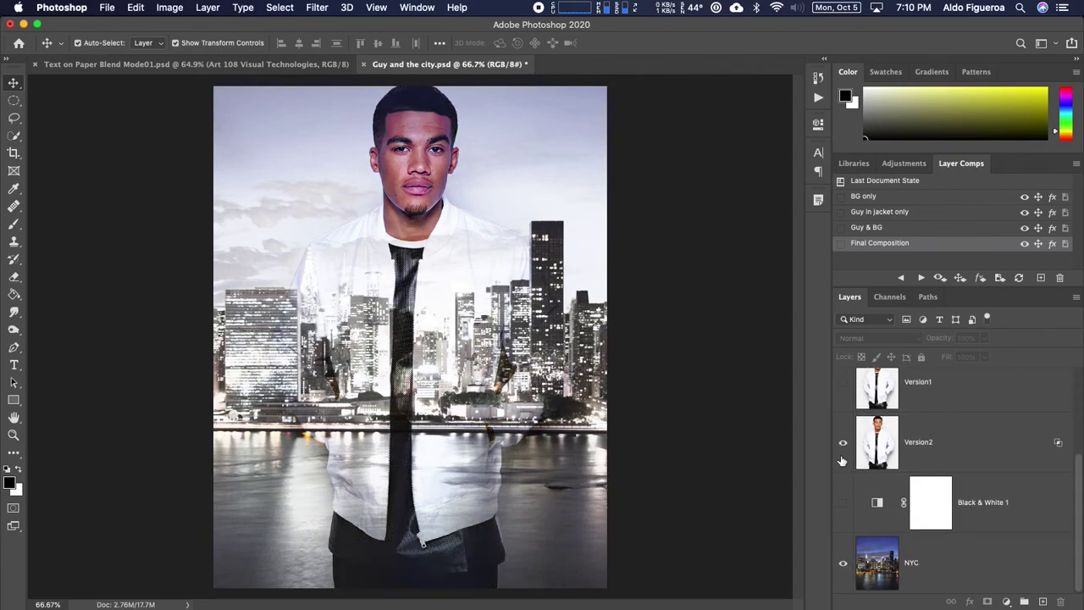
click(843, 441)
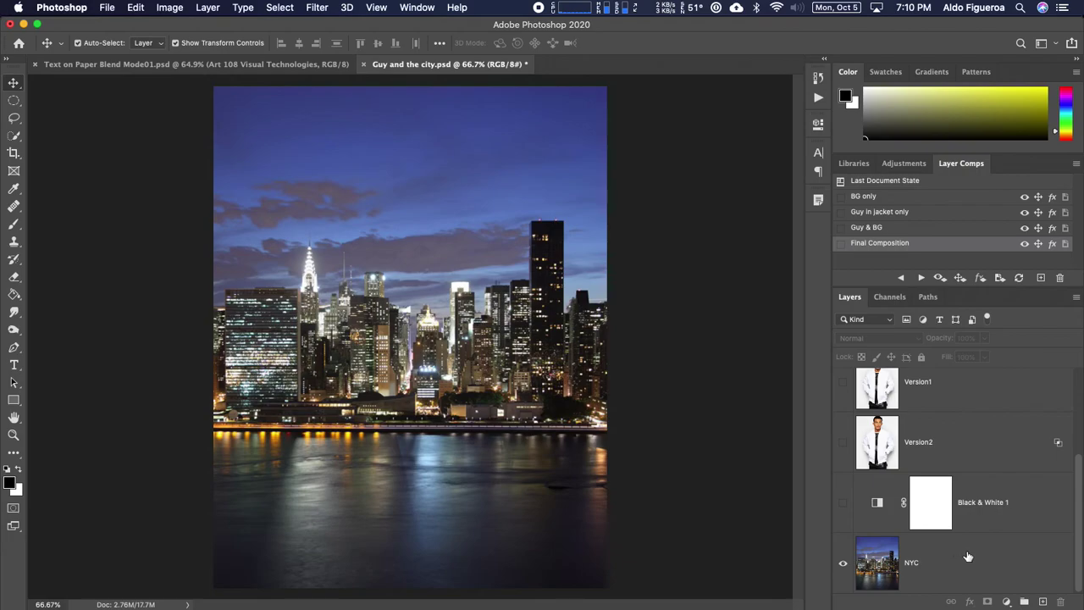
click(842, 443)
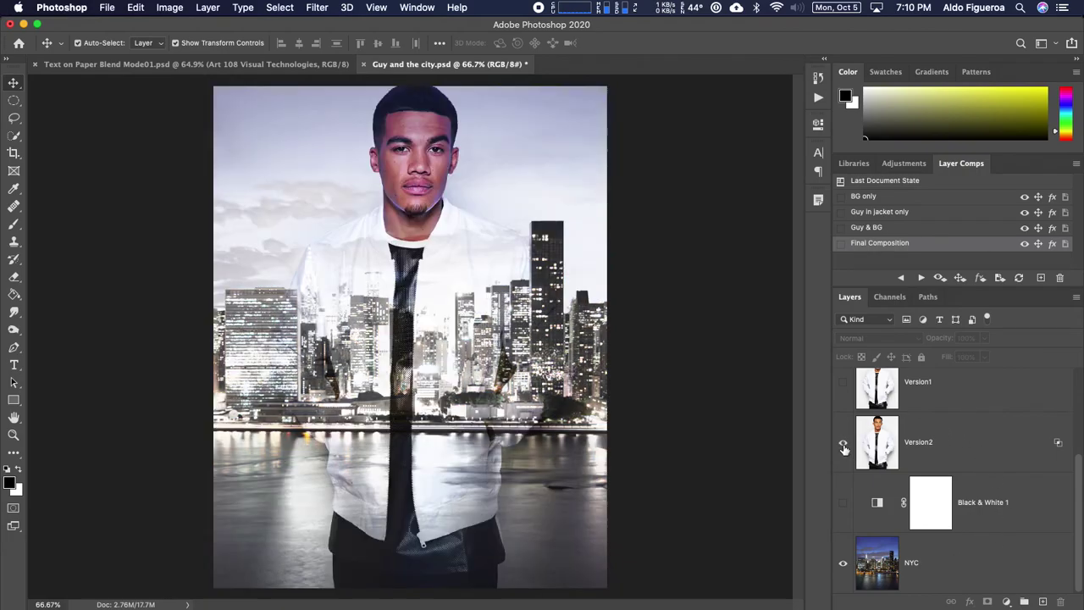
click(842, 563)
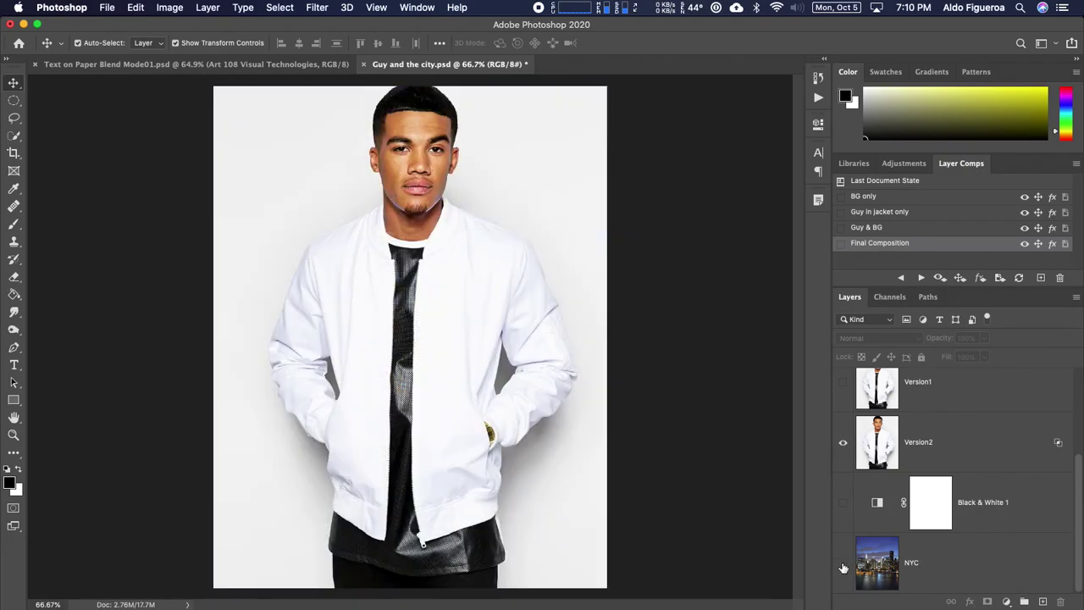
click(843, 565)
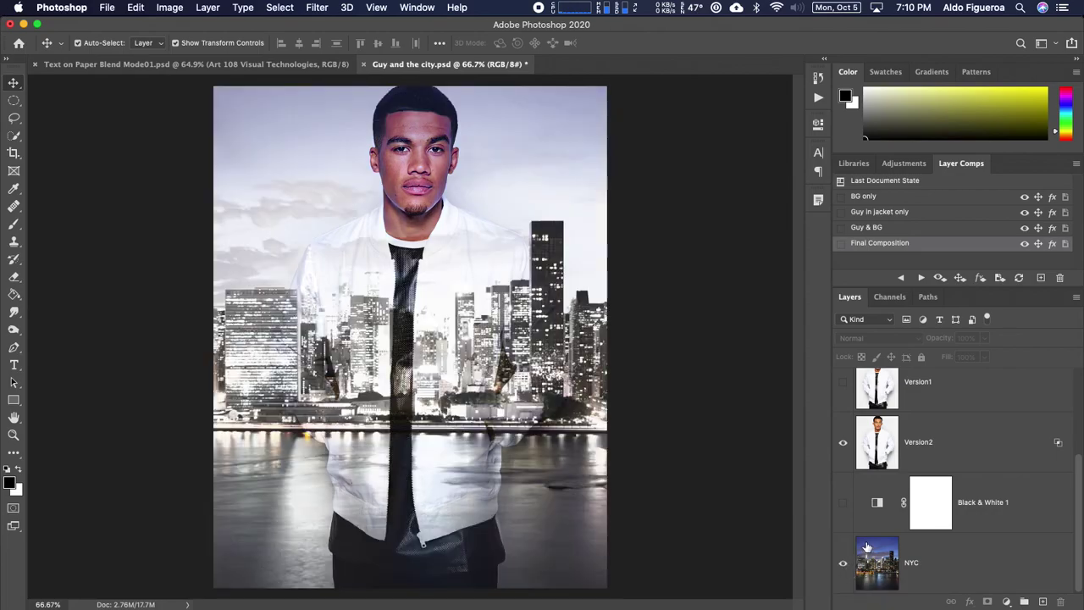
Inspect the masked Original copy layer on its own by showing it and hiding the Version2 and NYC layers.
scroll(868, 542, up, 3)
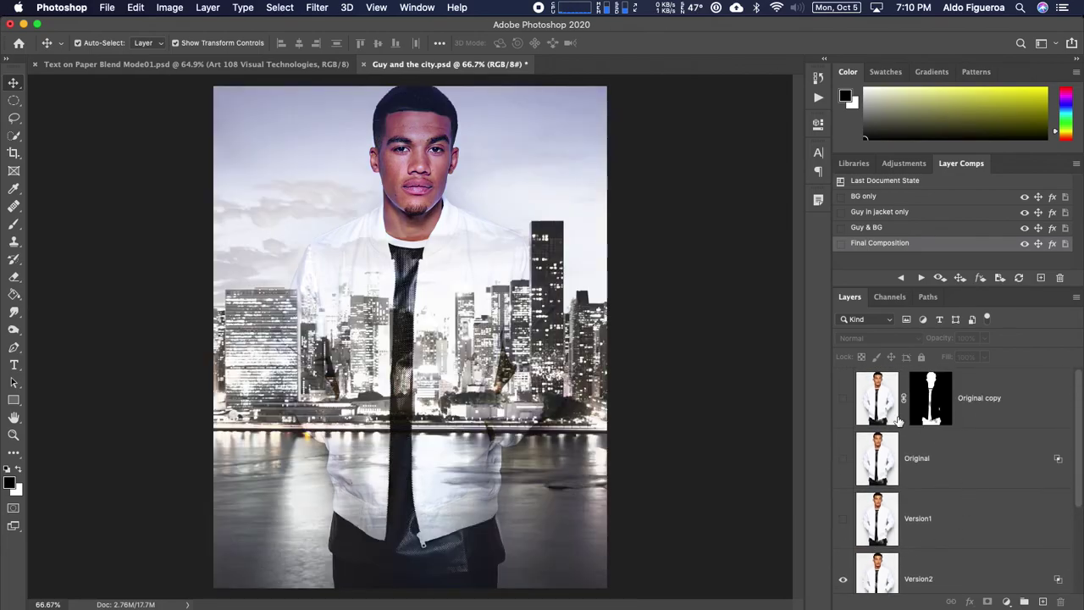
click(843, 399)
scroll(843, 474, down, 3)
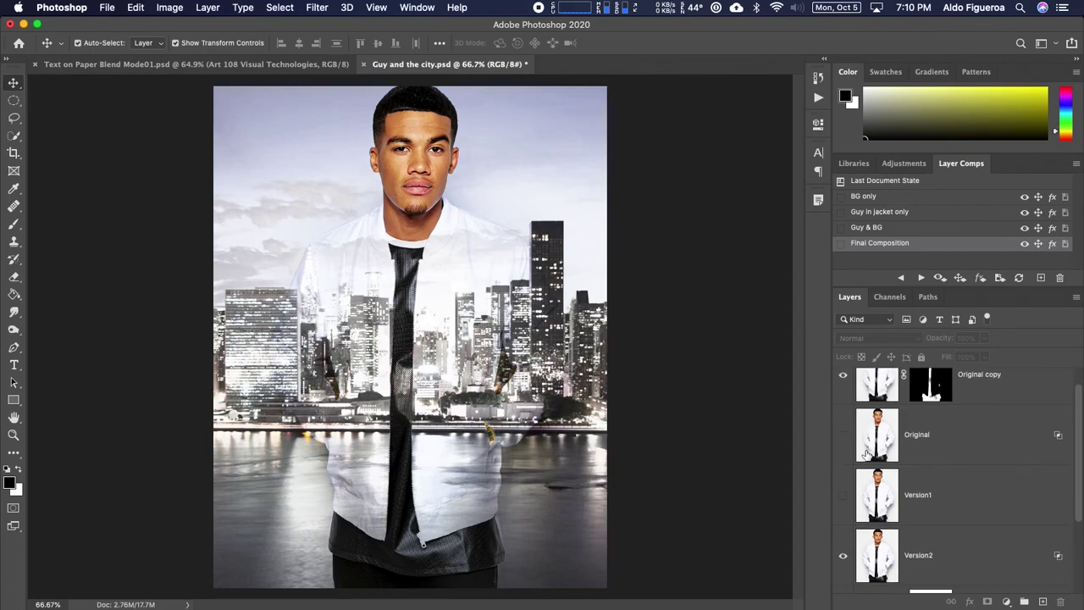
click(843, 559)
scroll(845, 554, down, 1)
click(844, 562)
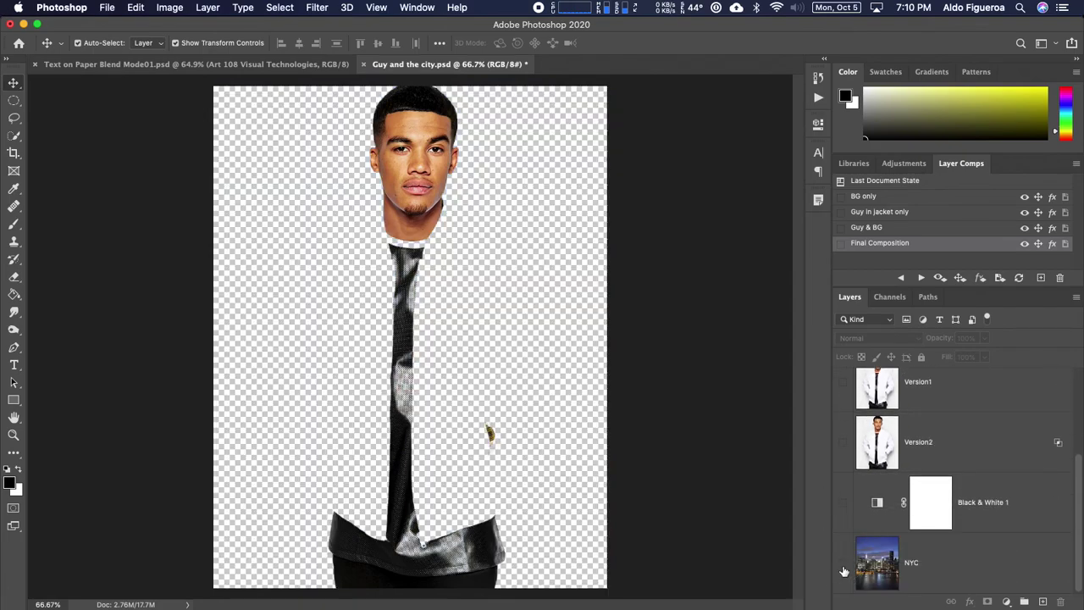
scroll(925, 510, up, 3)
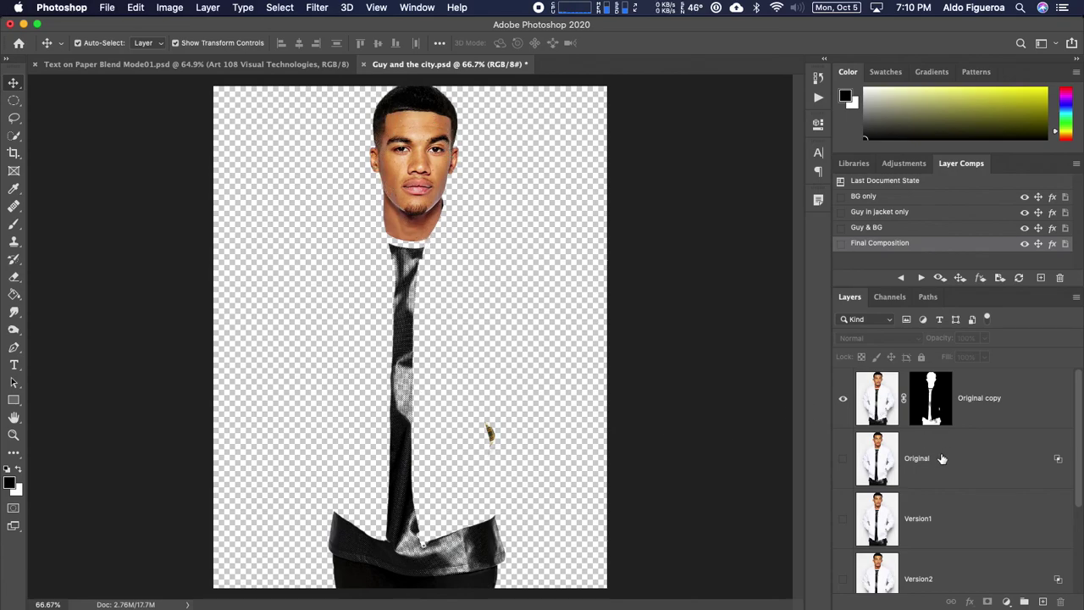
scroll(939, 462, down, 2)
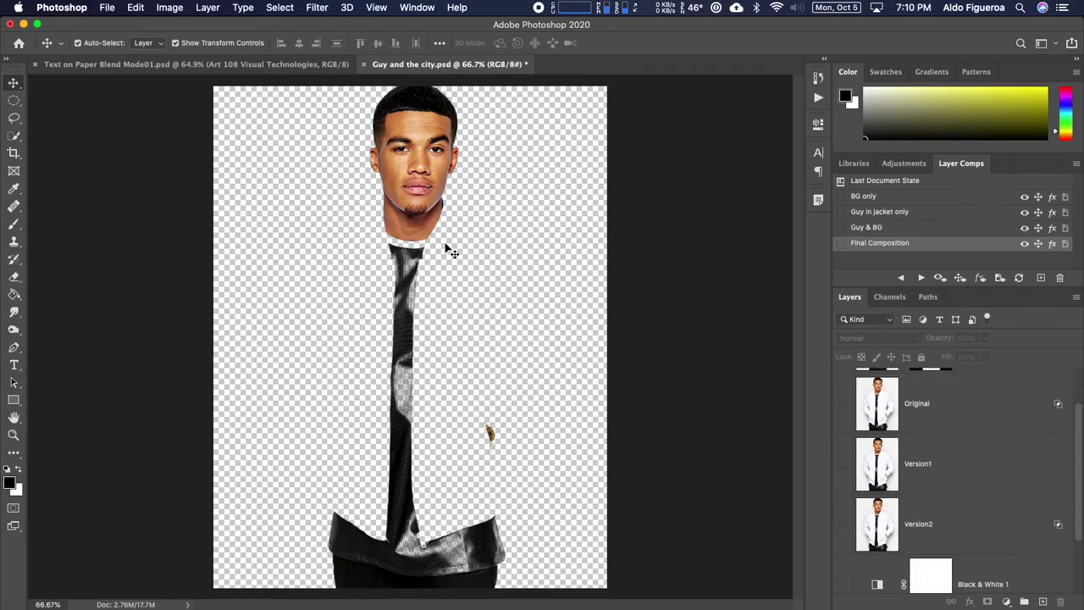
Open the image 05_white-bomber-jacket1.jpeg from the Week7 Blend Mode folder.
click(108, 9)
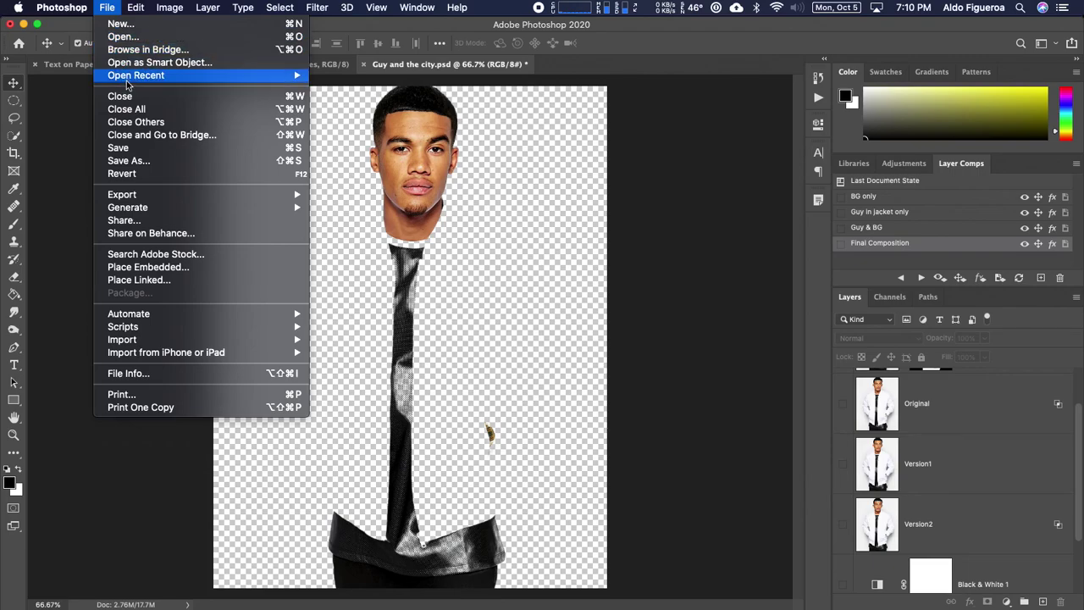
click(127, 38)
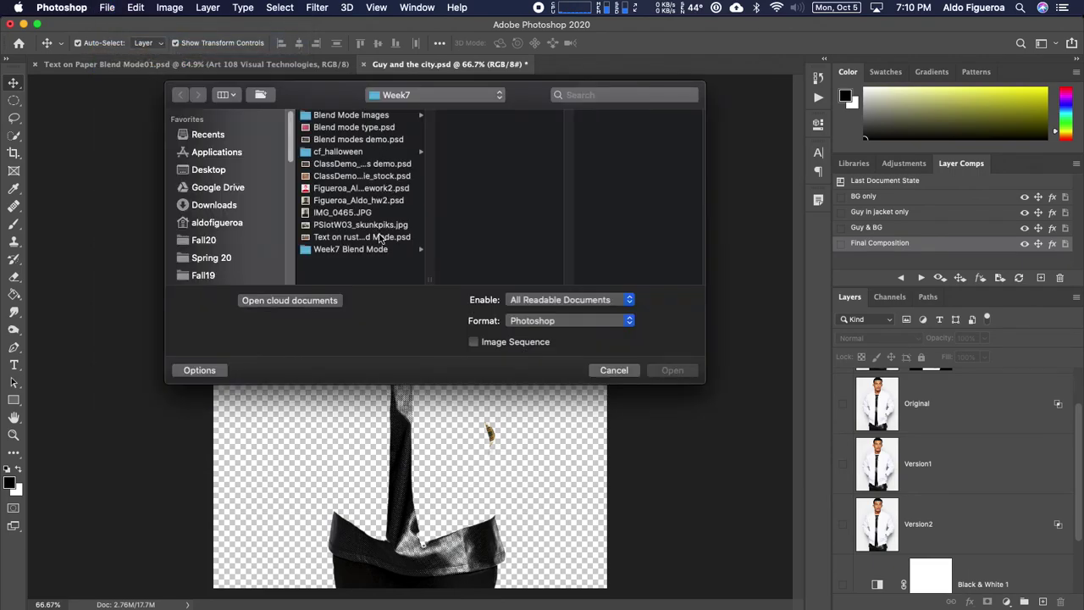
click(381, 250)
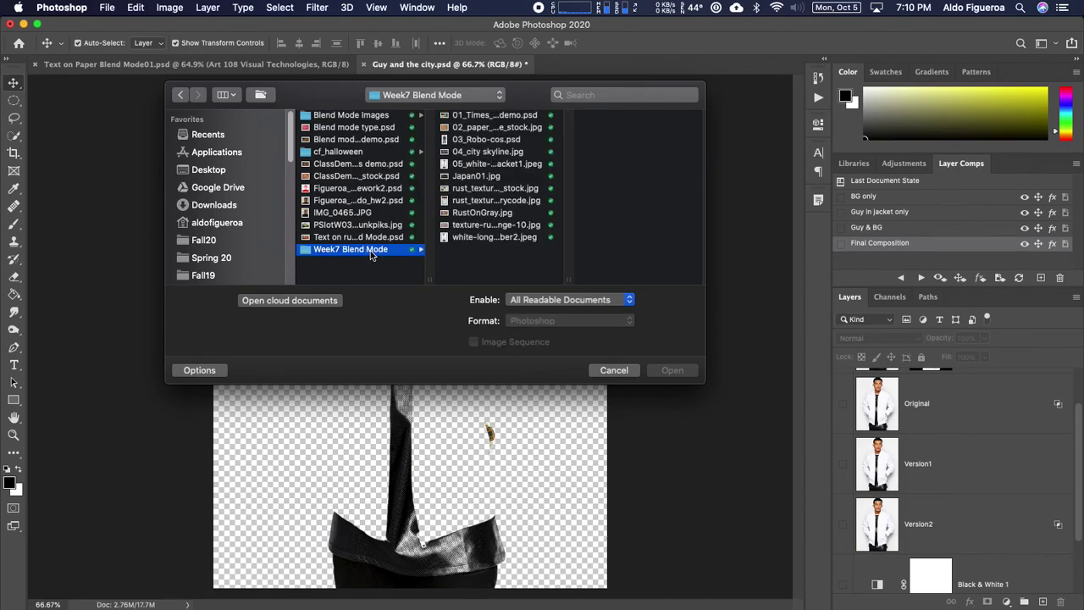
drag(568, 279, 590, 280)
click(487, 169)
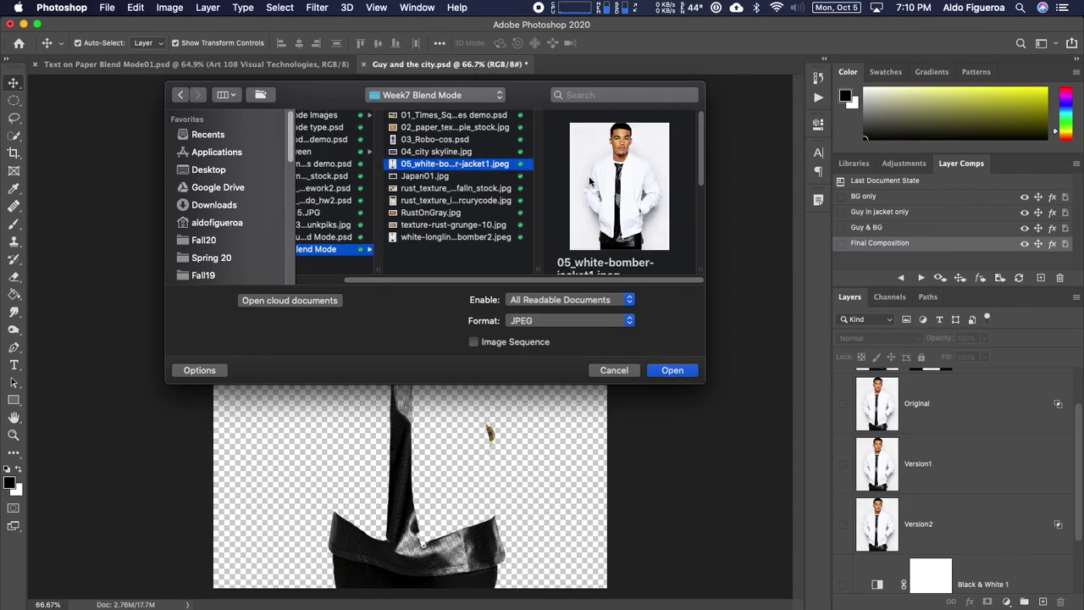
click(677, 371)
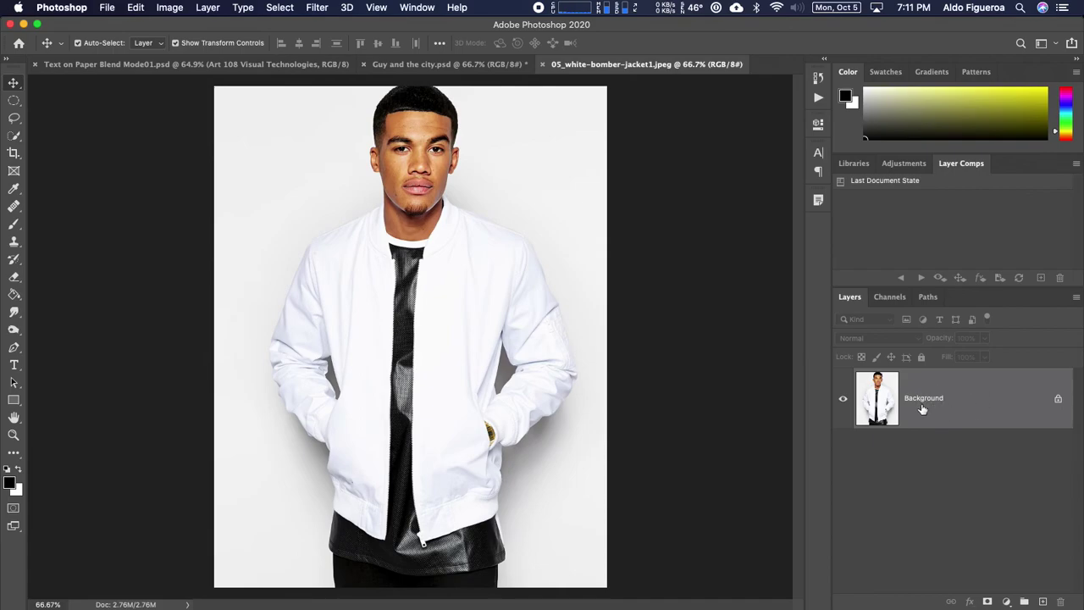
Convert the locked Background into a regular layer named "Guy in jacket".
double_click(973, 397)
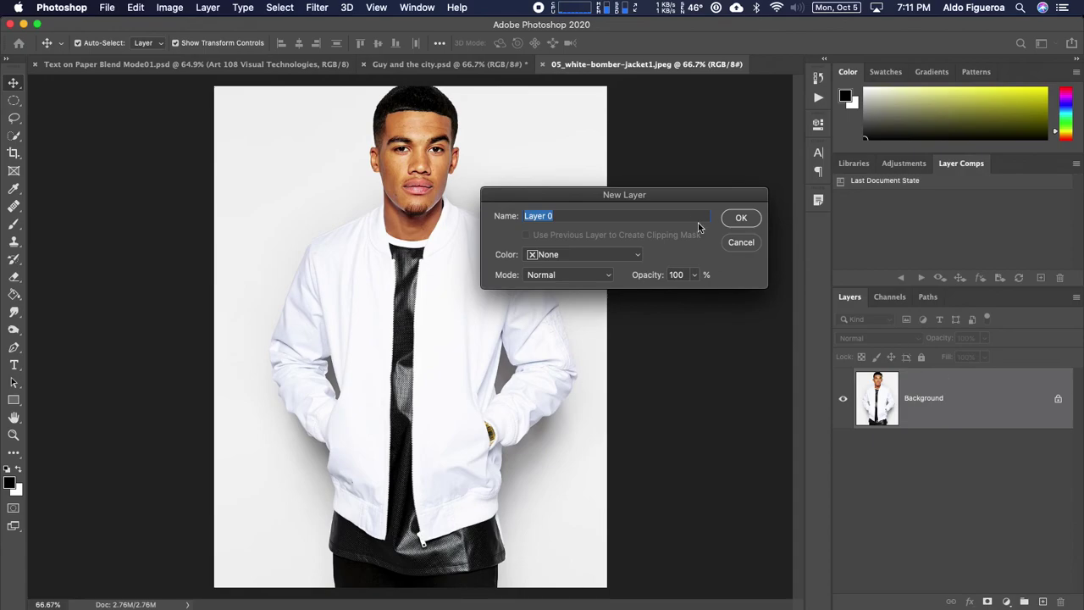
drag(678, 201, 700, 353)
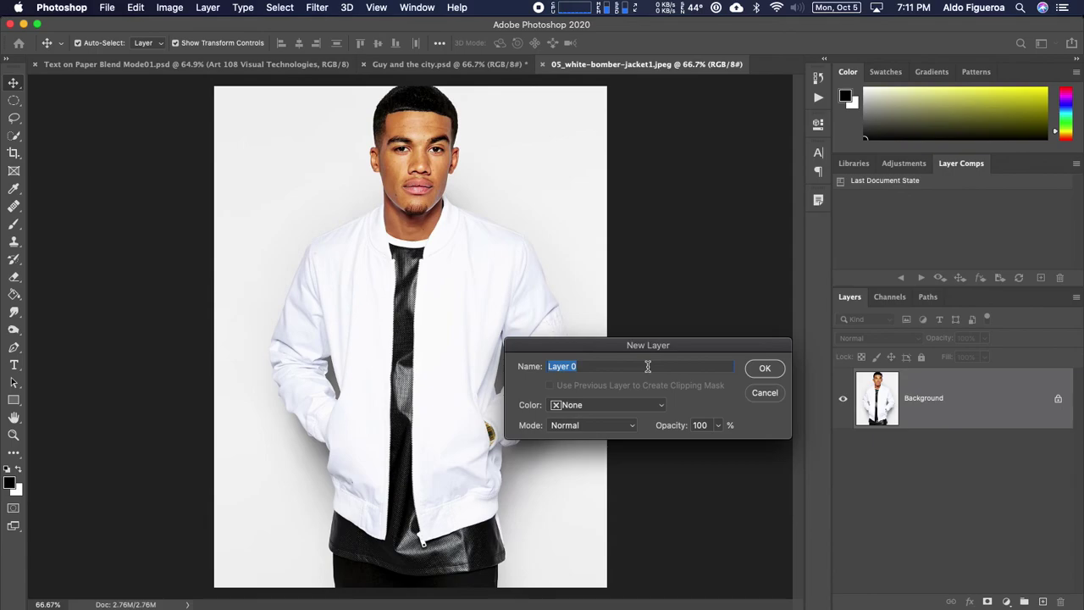
text(Guy in jacket)
click(764, 369)
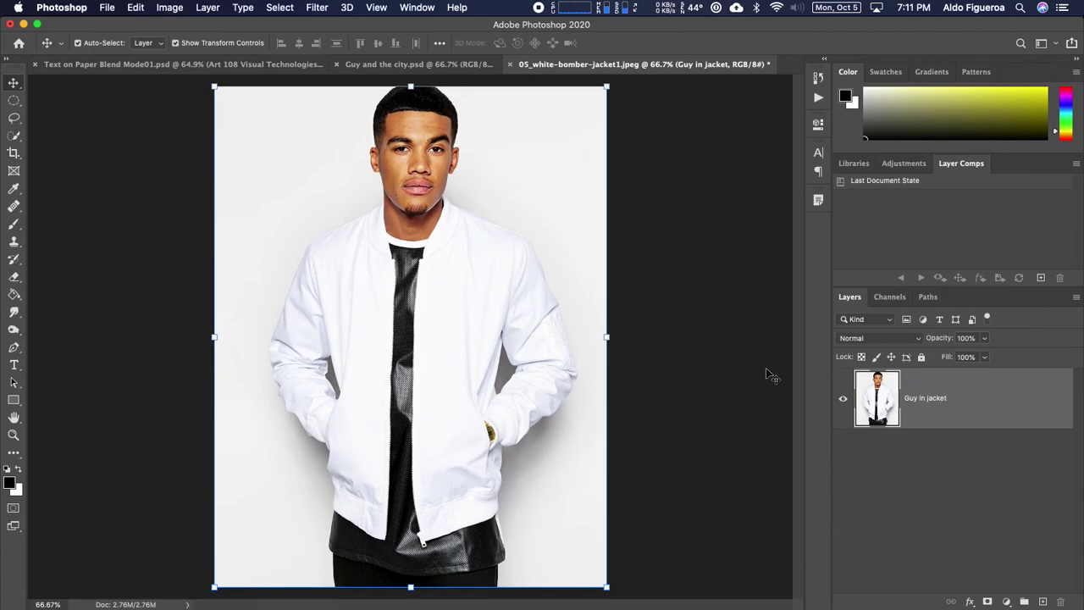
Open the image 04_city skyline.jpg from the Week7 Blend Mode folder.
click(107, 8)
click(127, 36)
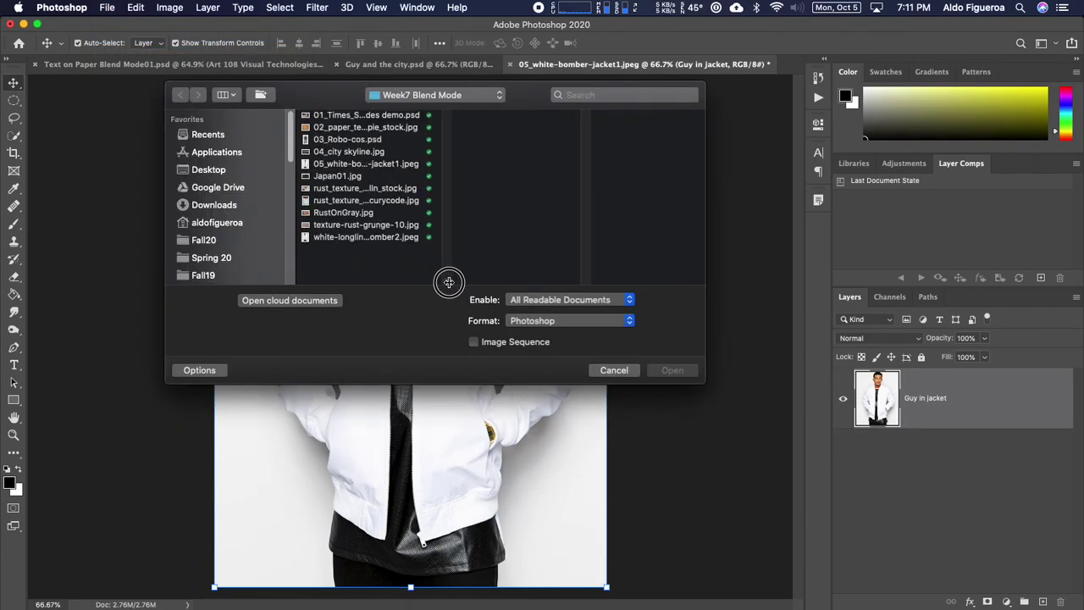
click(349, 152)
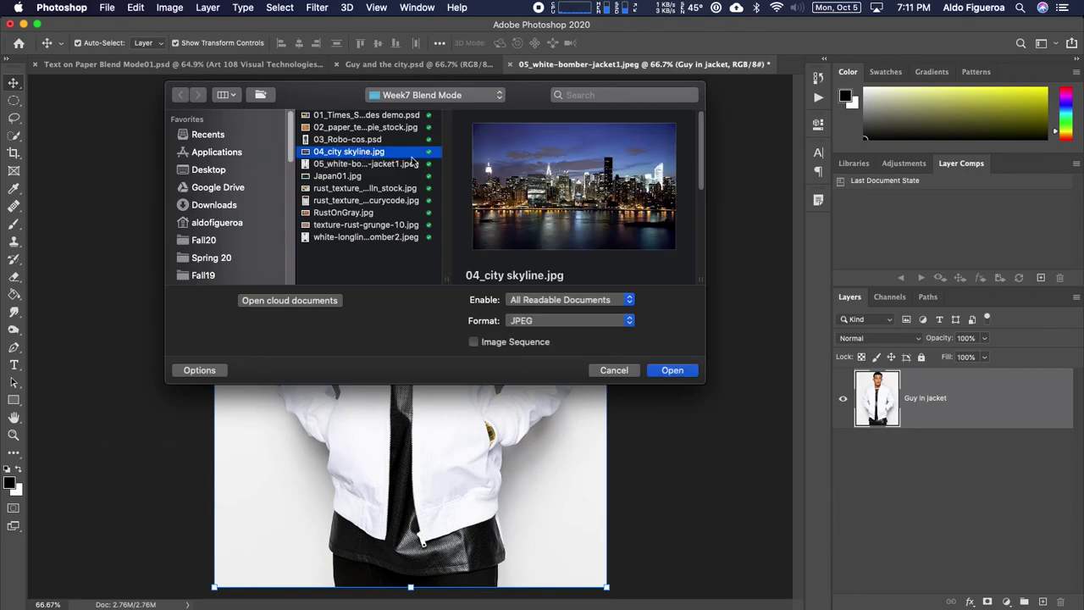
click(672, 370)
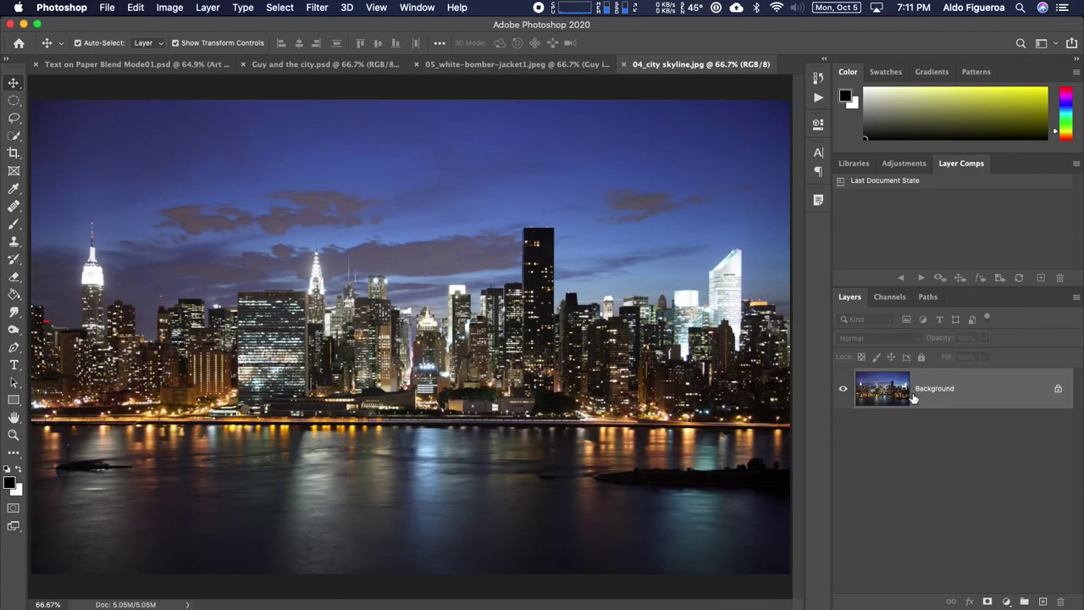
Duplicate the skyline's Background layer into the 05_white-bomber-jacket1.jpeg document and close 04_city skyline.jpg.
click(552, 64)
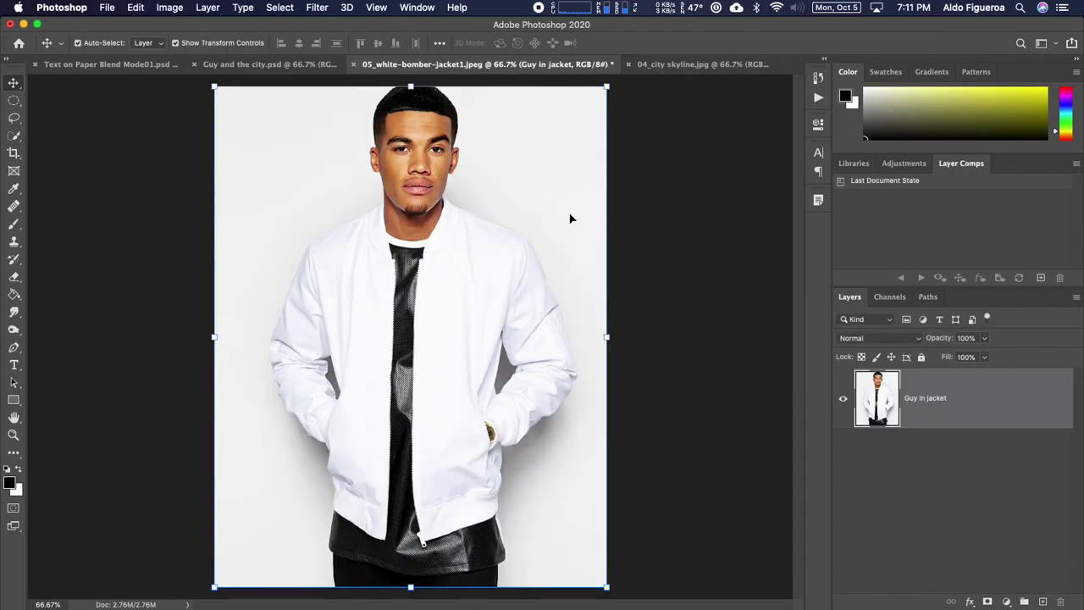
click(696, 65)
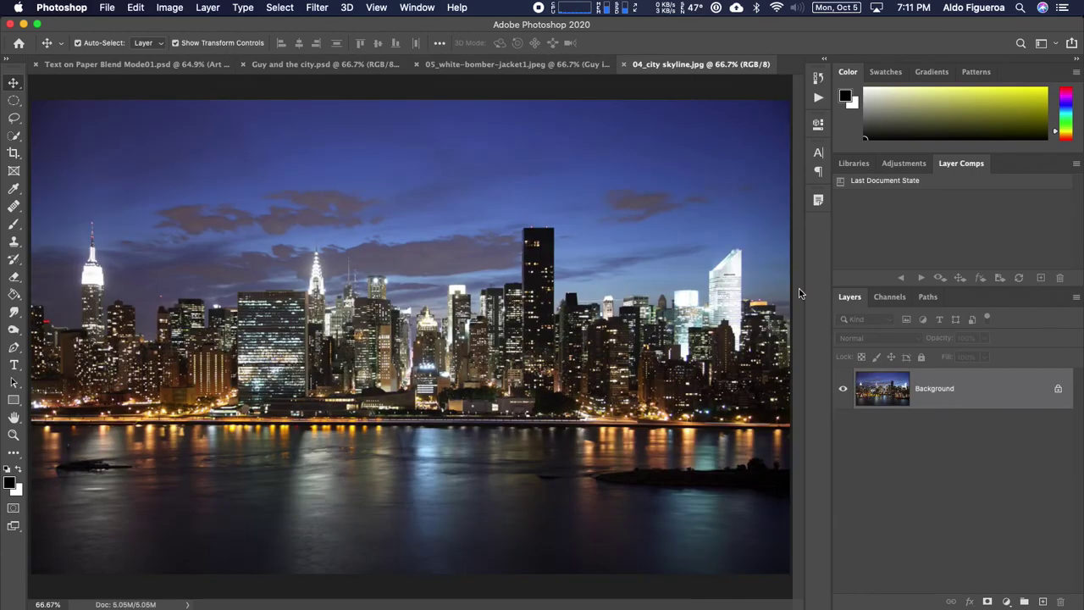
right_click(985, 388)
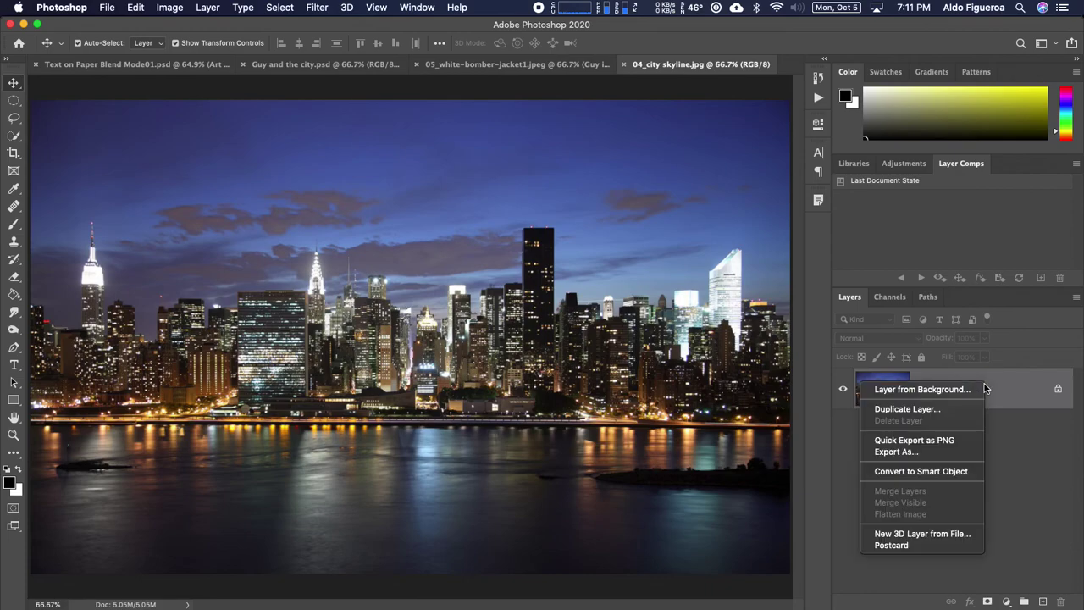
click(950, 410)
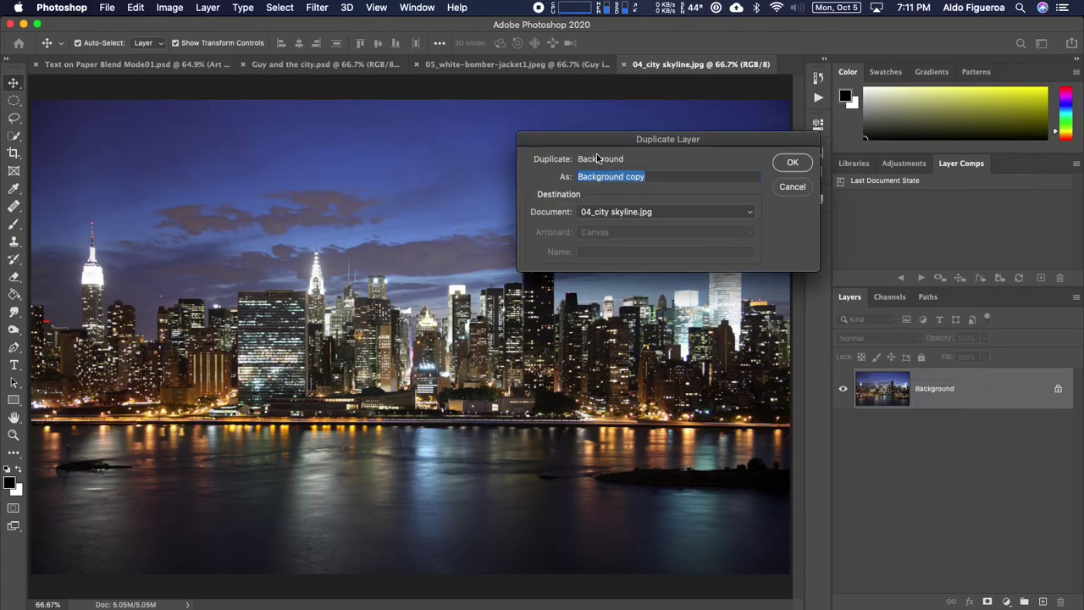
click(632, 212)
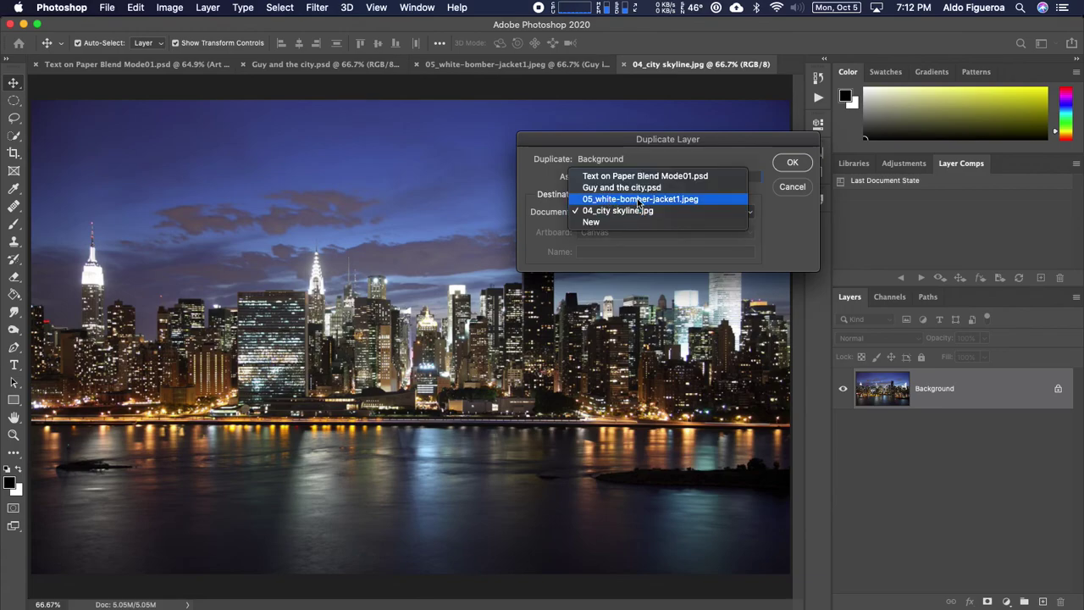
click(643, 200)
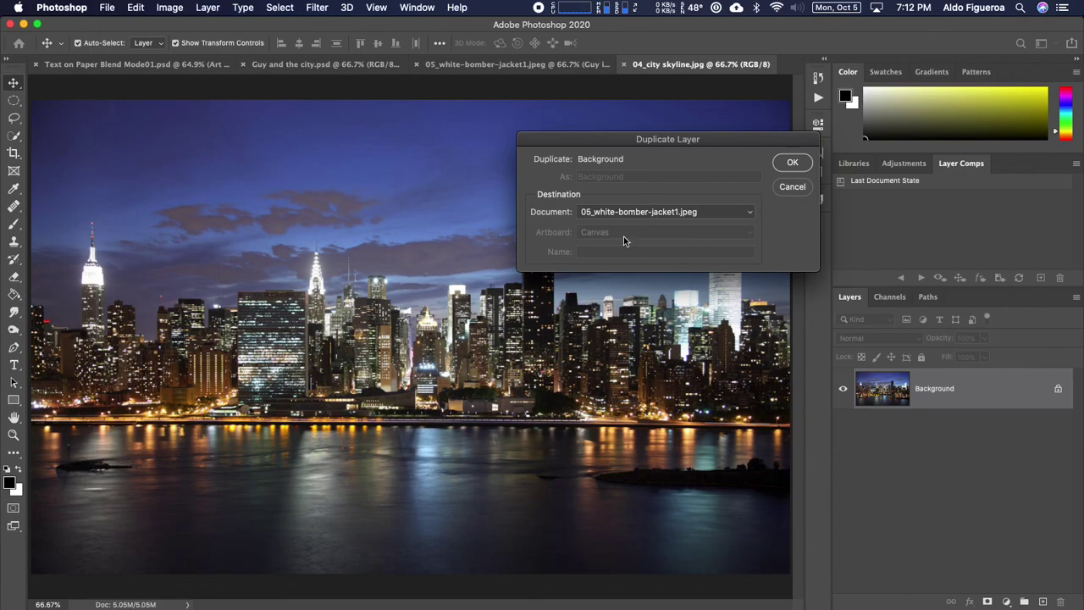
click(792, 163)
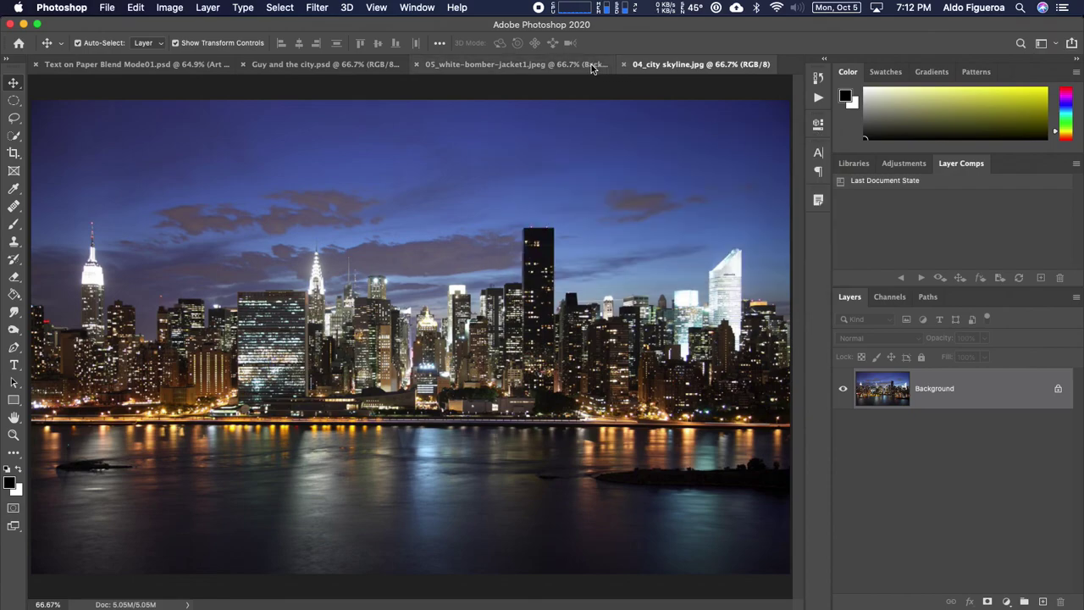
click(625, 64)
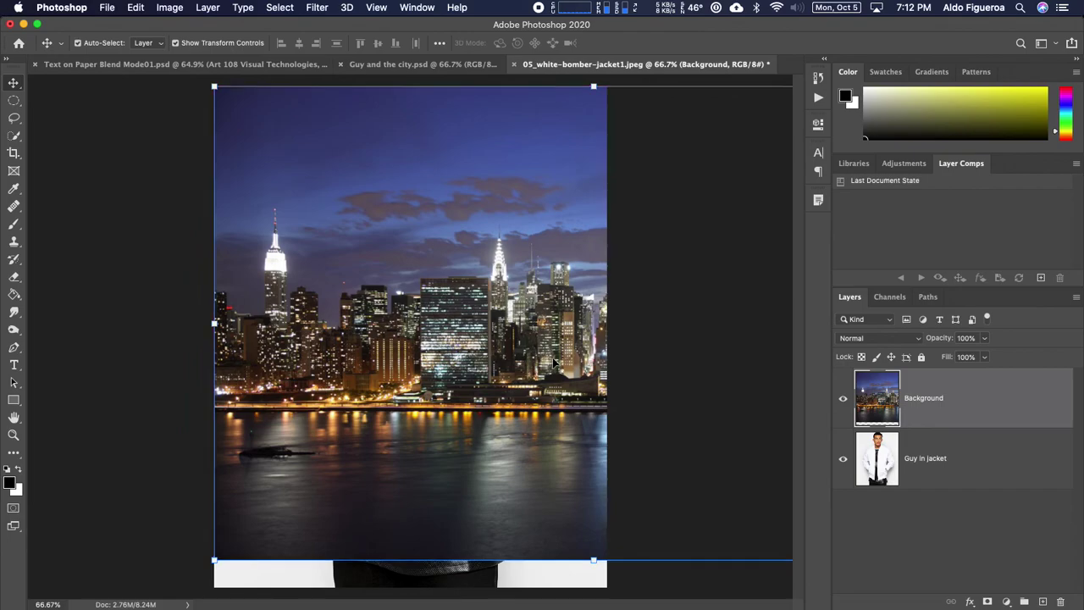
Rename the duplicated Background layer in the jacket document as "city skyline".
drag(556, 362, 557, 364)
key(super+minus)
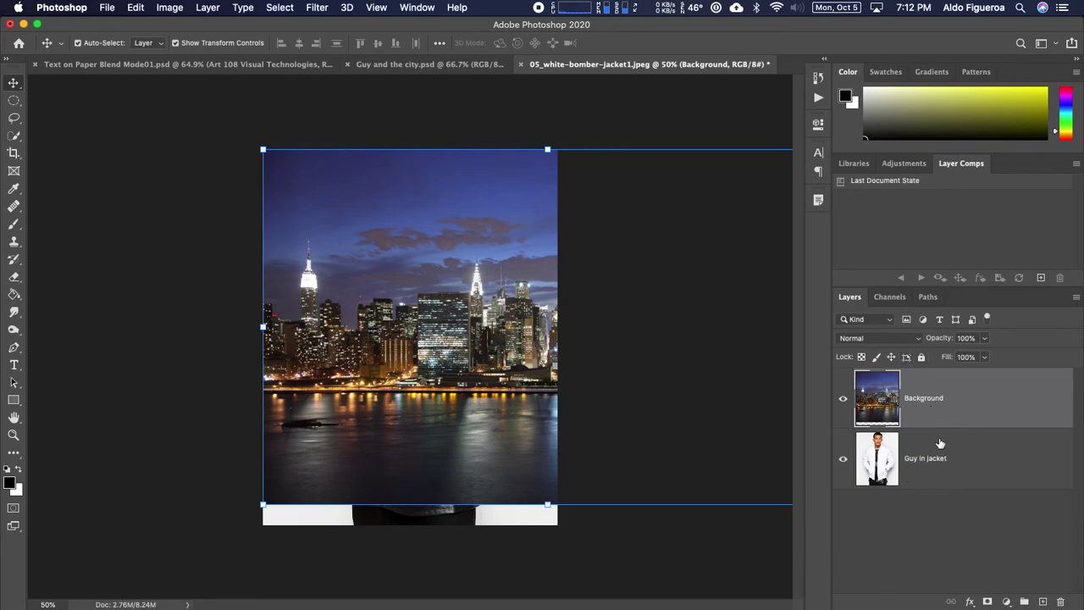
double_click(922, 398)
text(s)
key(BackSpace)
key(BackSpace)
key(Return)
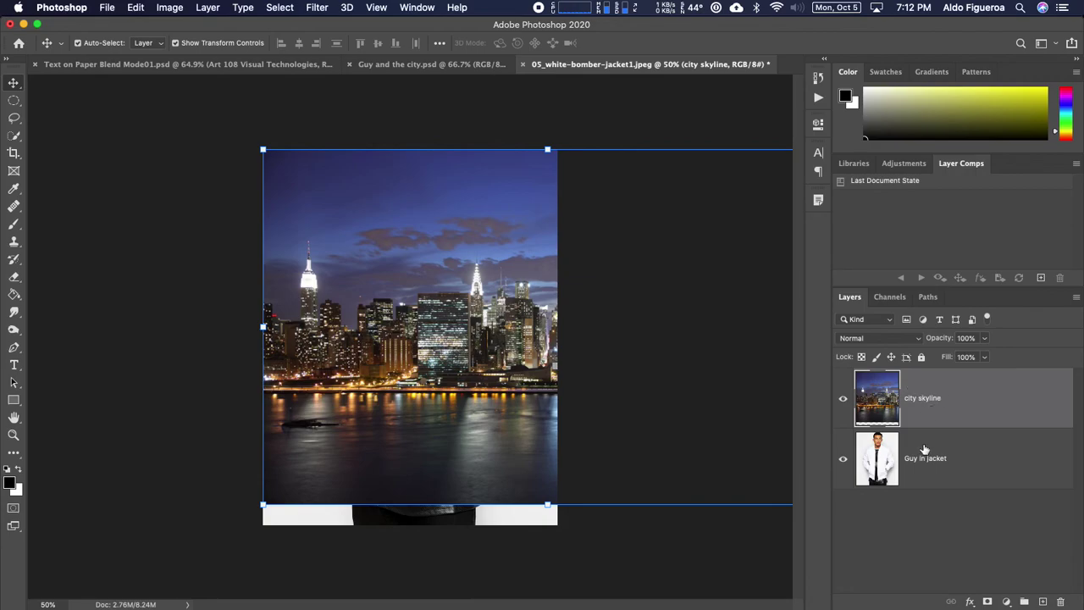
Move the city skyline layer below the Guy in jacket layer and hide Guy in jacket.
drag(943, 393, 946, 483)
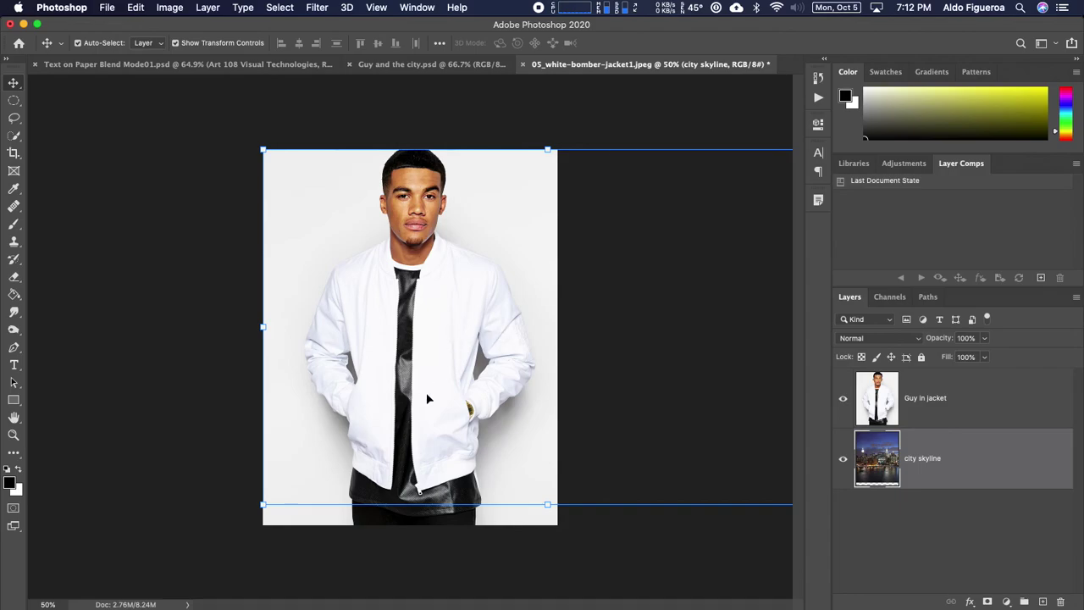
click(843, 398)
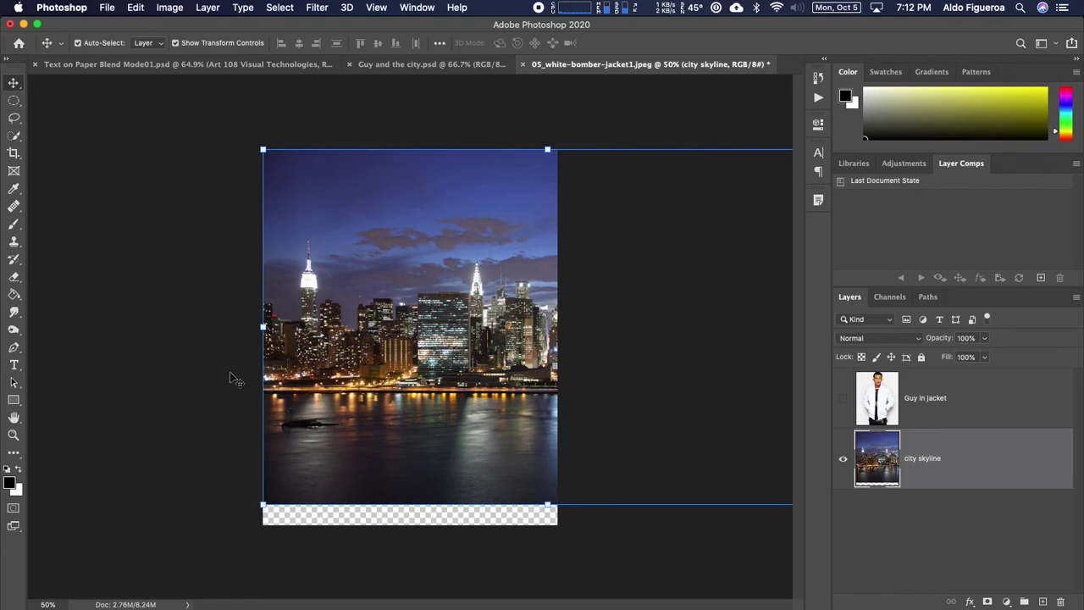
Scale the city skyline layer to about 107% and position it so the image covers the entire canvas.
click(218, 44)
click(215, 44)
drag(262, 505, 139, 569)
drag(152, 552, 211, 498)
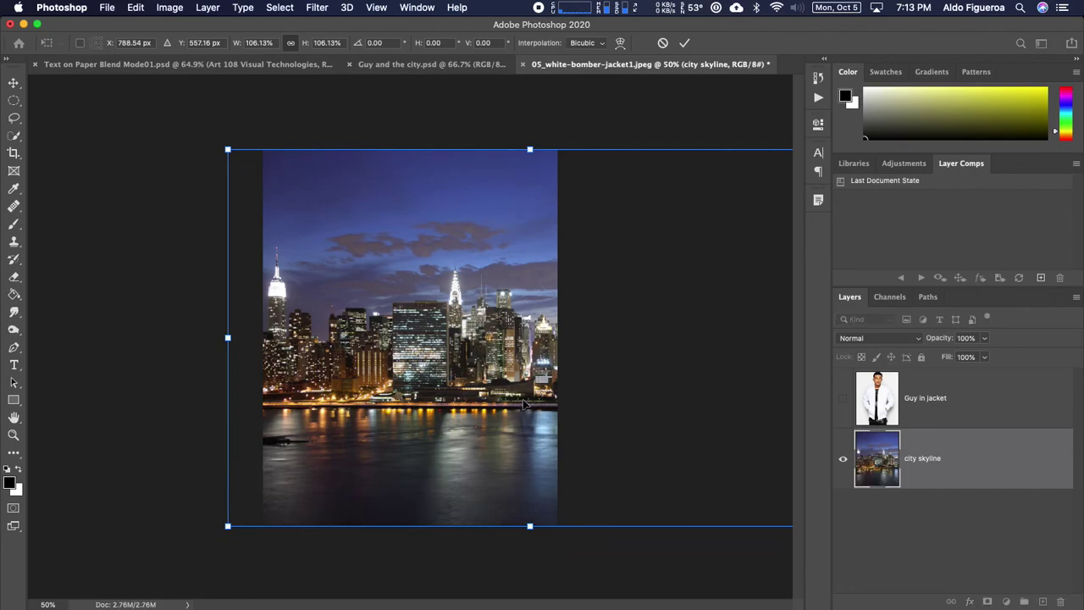
drag(541, 390, 593, 375)
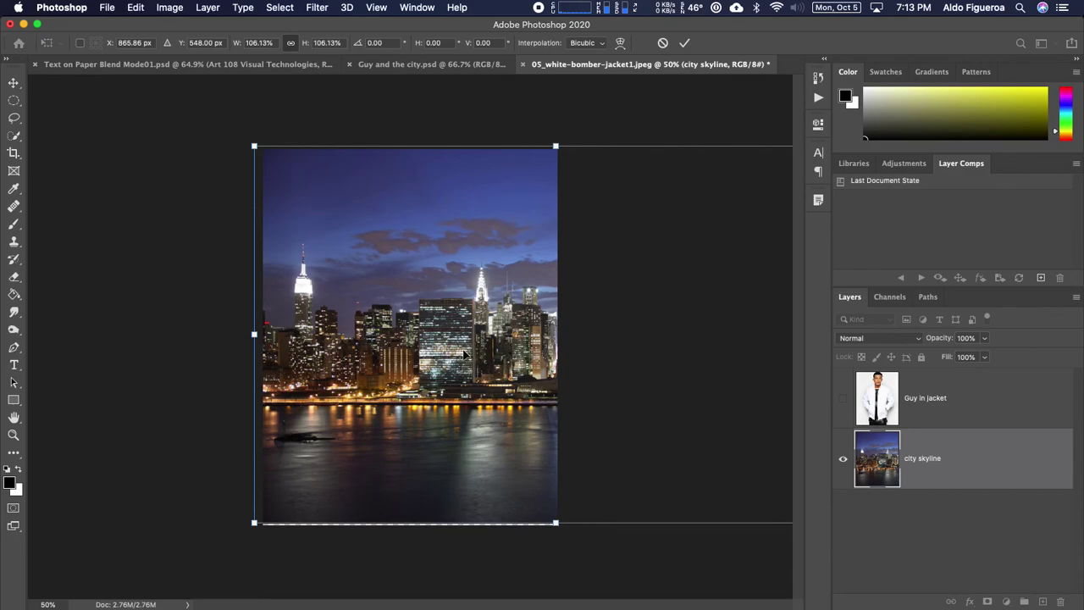
drag(464, 354, 464, 351)
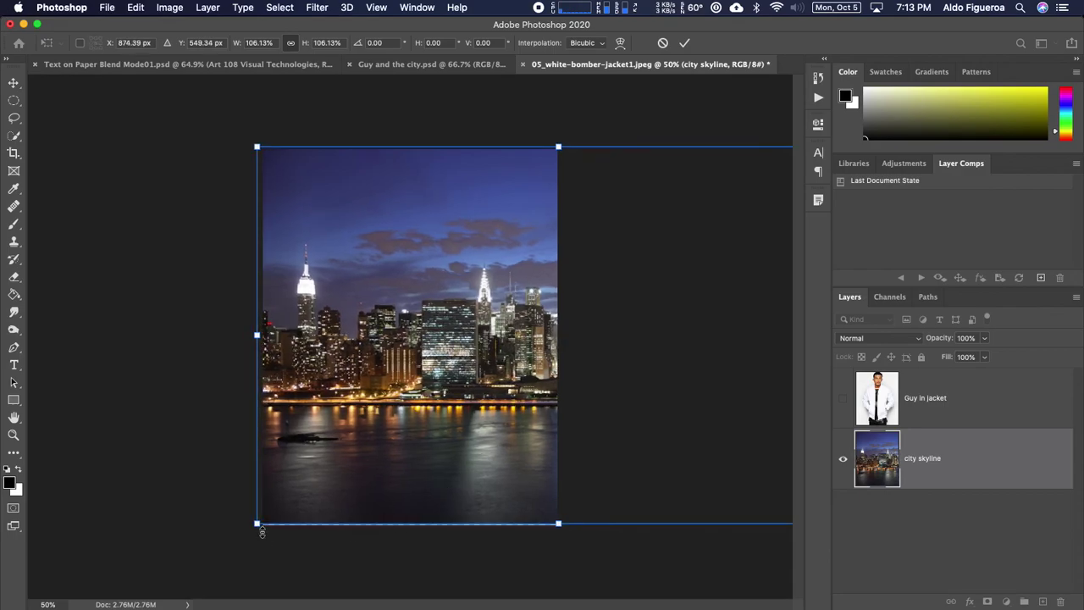
drag(261, 529, 251, 528)
drag(328, 463, 335, 459)
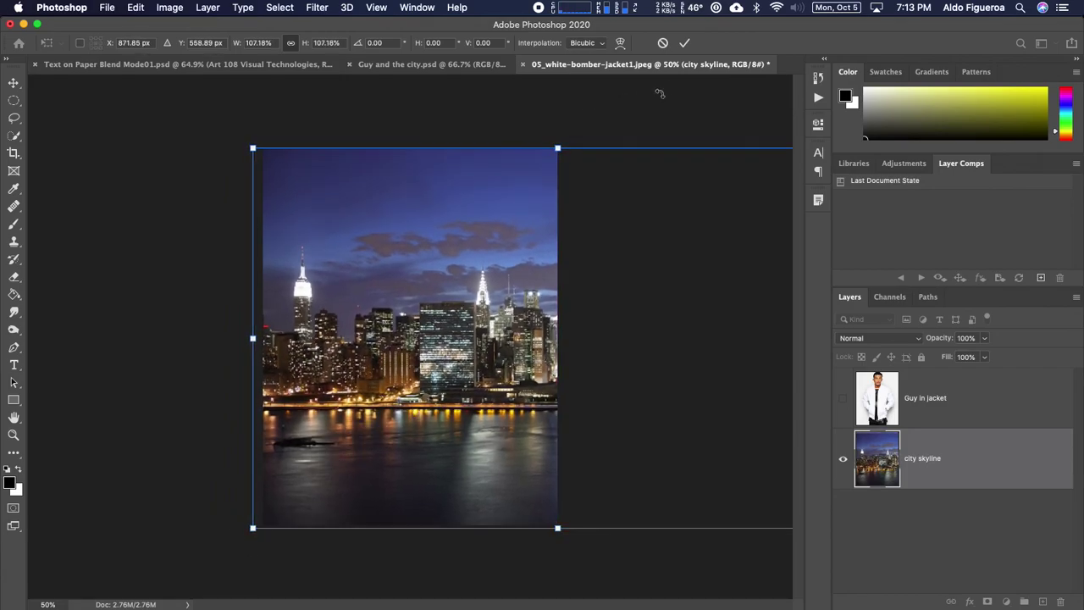
click(684, 43)
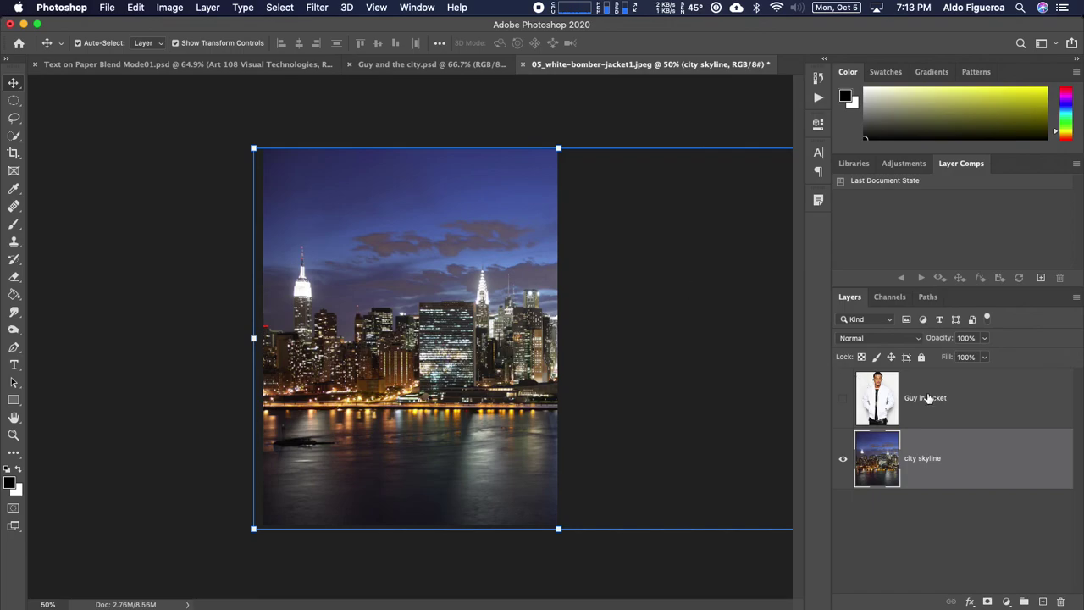
Unhide and duplicate the Guy in jacket layer, leaving only the duplicate hidden.
click(843, 400)
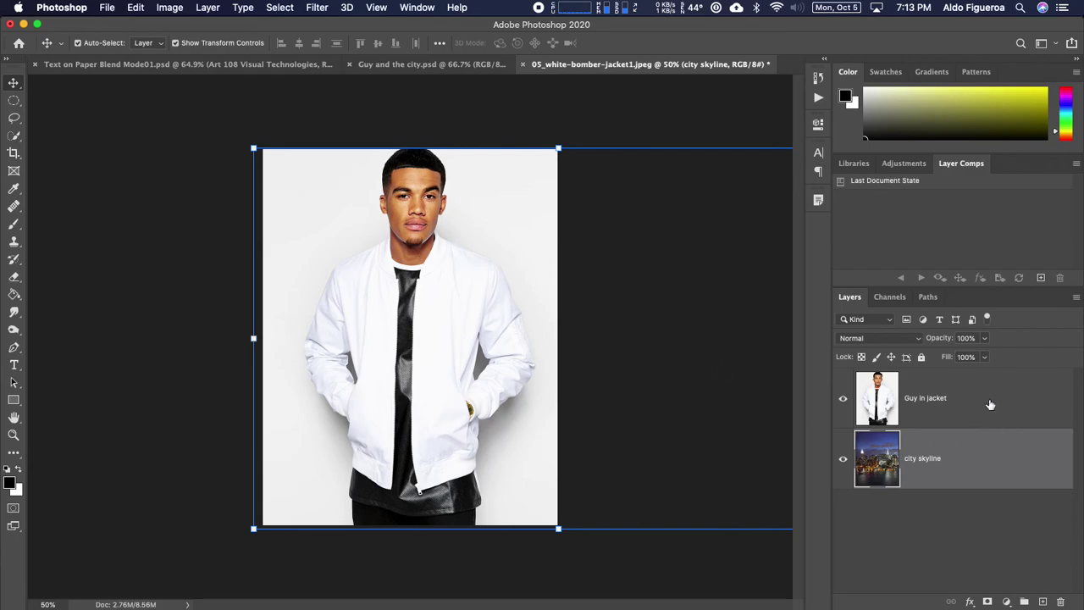
click(933, 406)
click(950, 451)
click(949, 411)
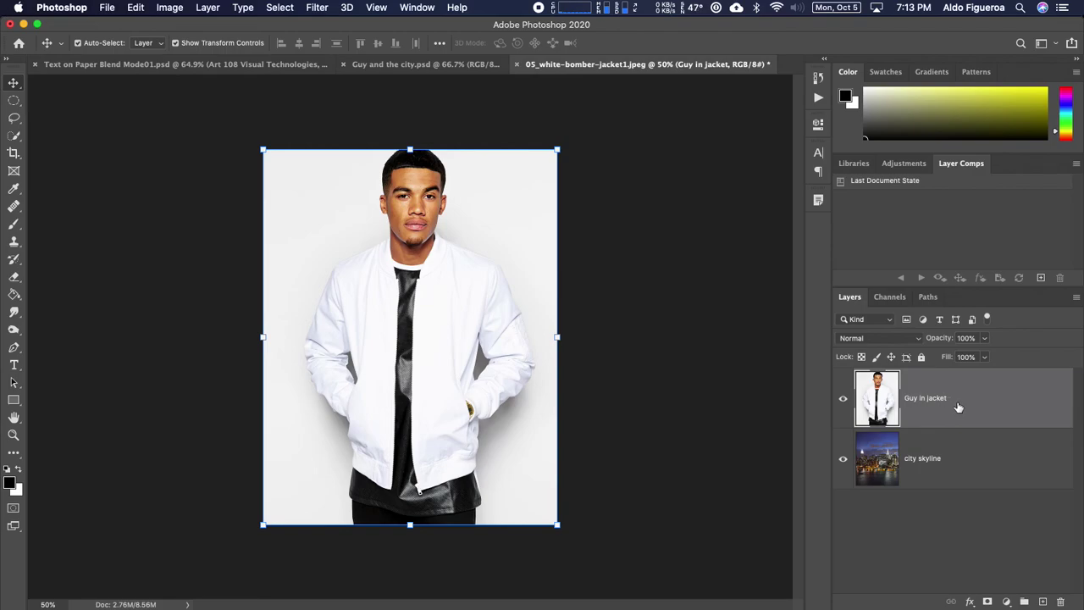
drag(953, 403, 1042, 601)
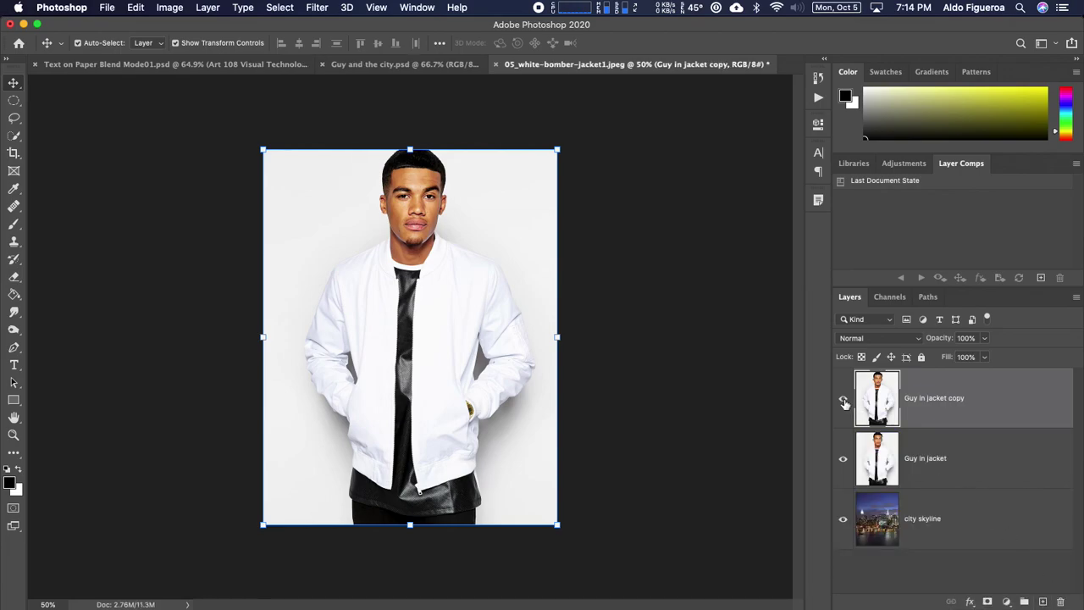
click(844, 402)
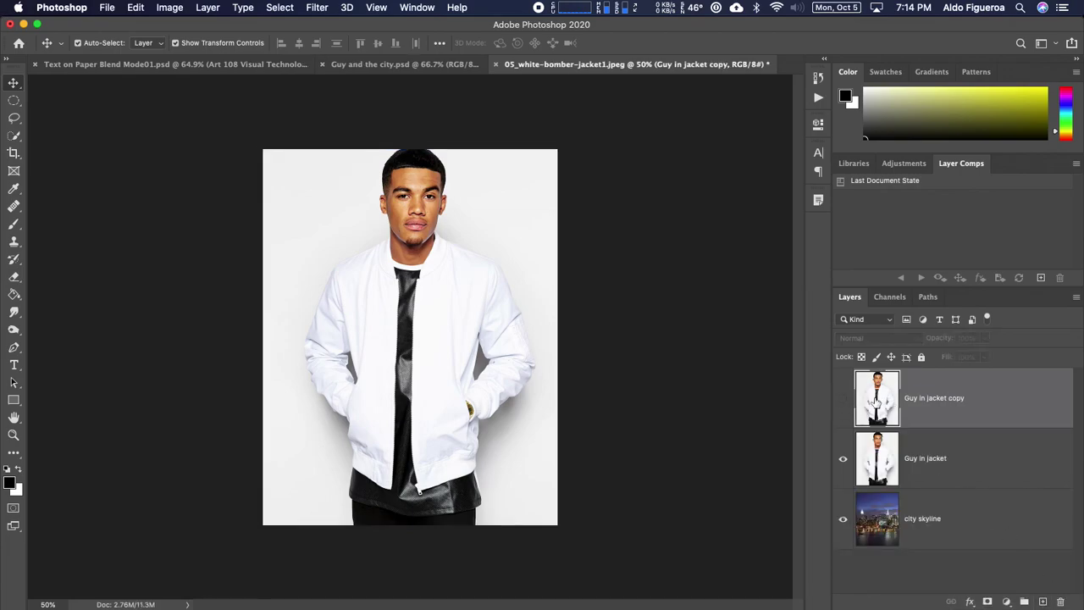
Preview the available blend modes on the original Guy in jacket layer and leave it set to Normal.
click(965, 465)
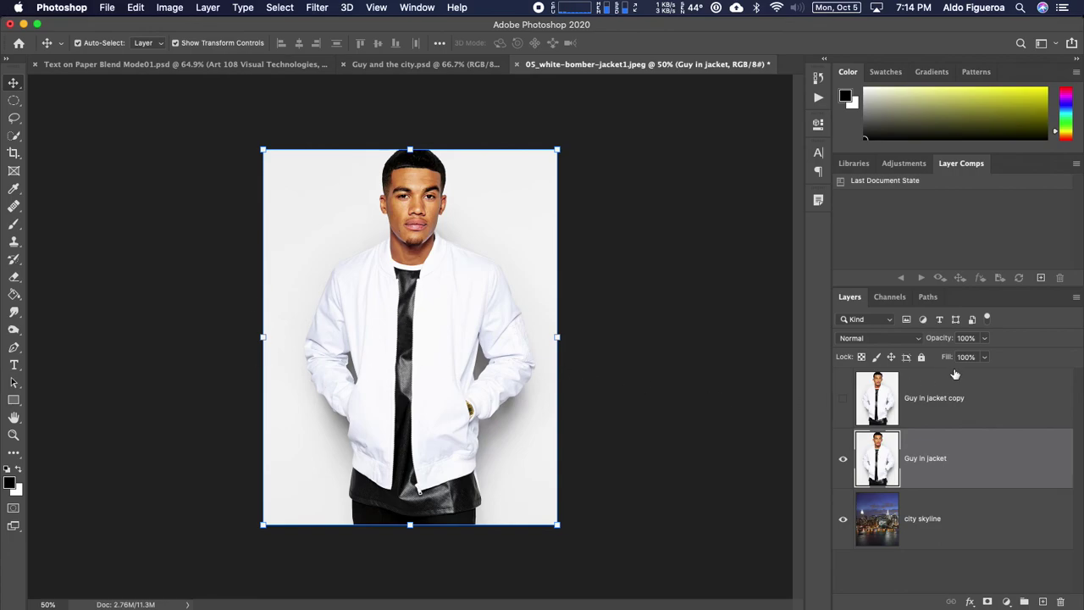
click(915, 343)
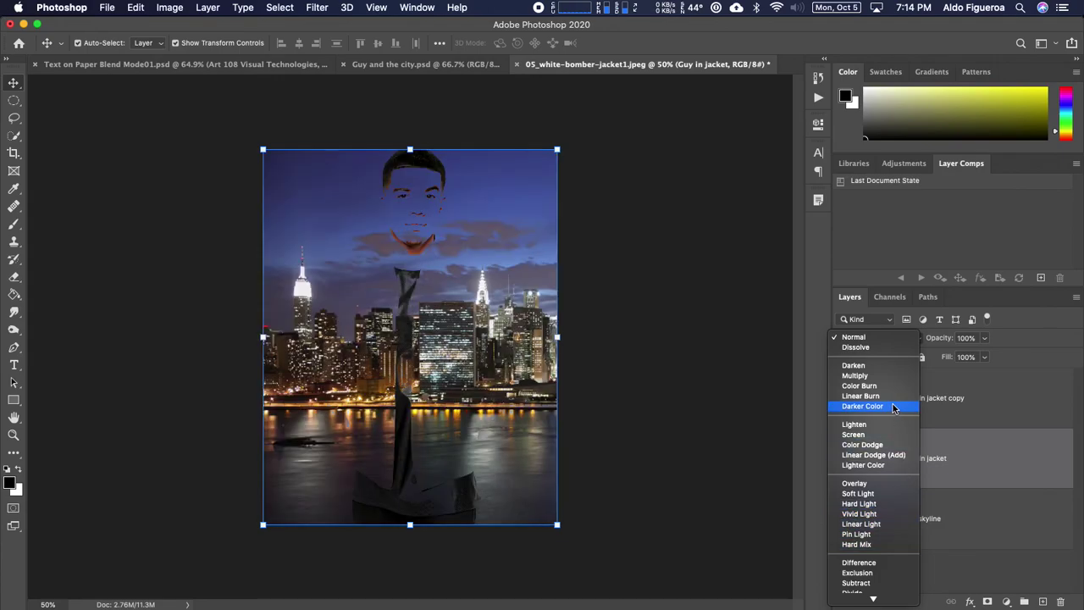
click(870, 338)
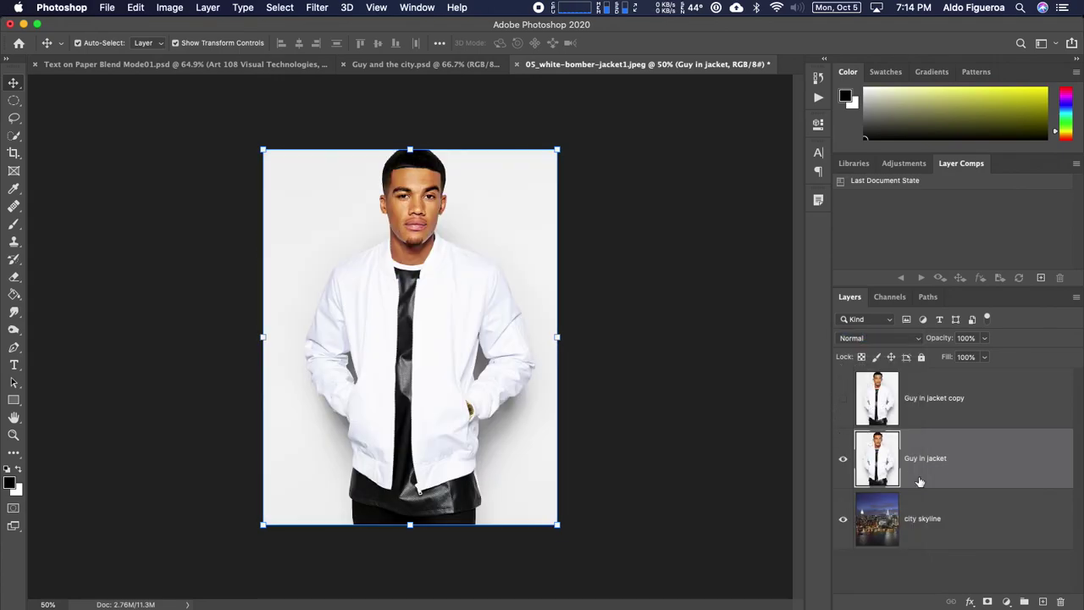
In the Guy in jacket layer's blending options, split the Underlying Layer Blend If sliders to 3/77 and 151/255.
double_click(992, 458)
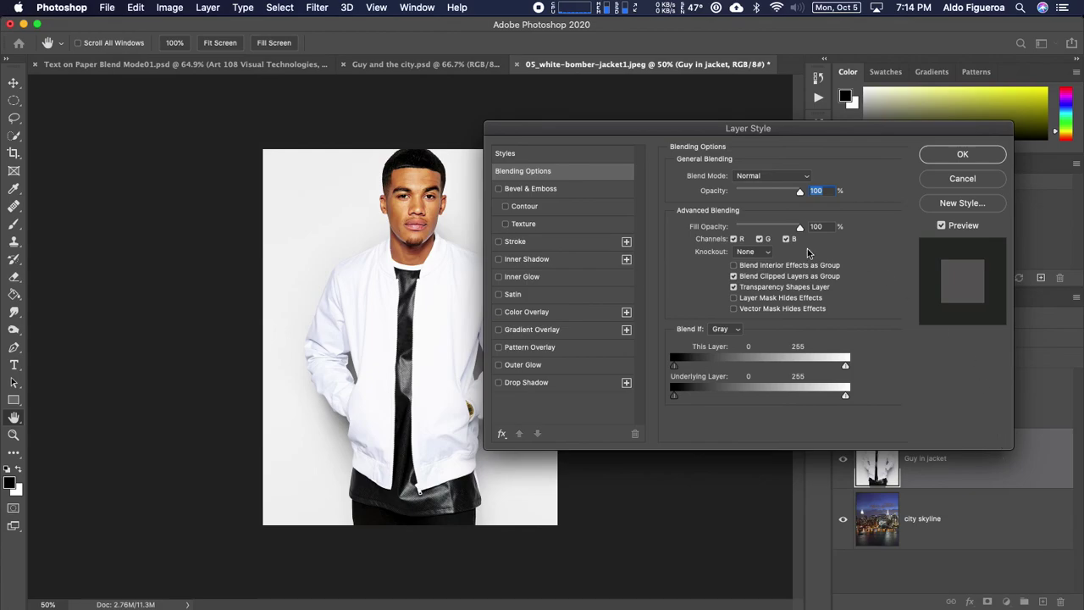
drag(766, 127, 833, 80)
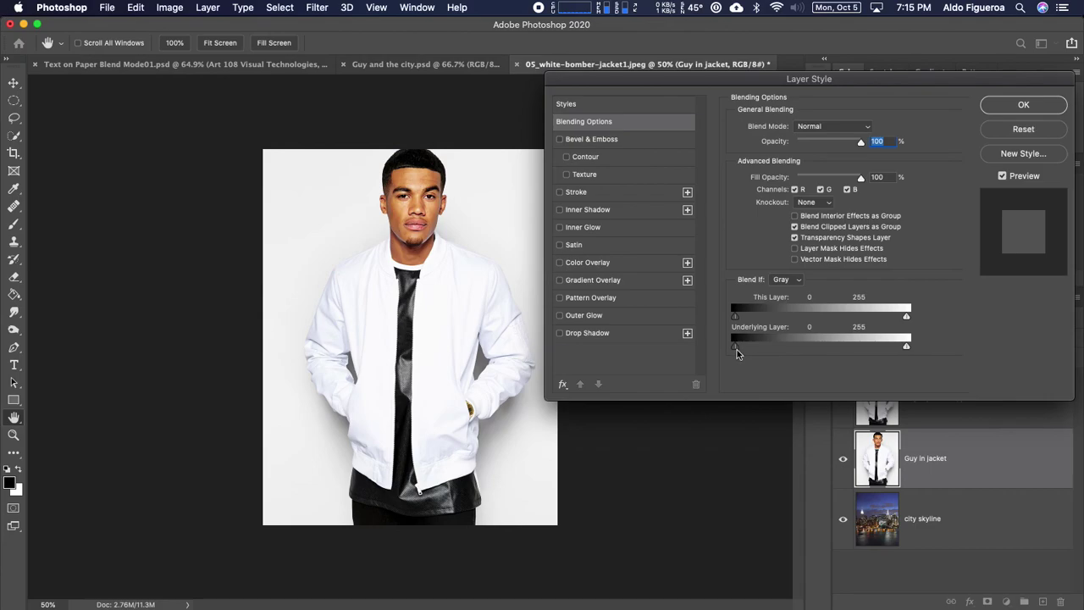
click(736, 353)
drag(737, 351, 786, 351)
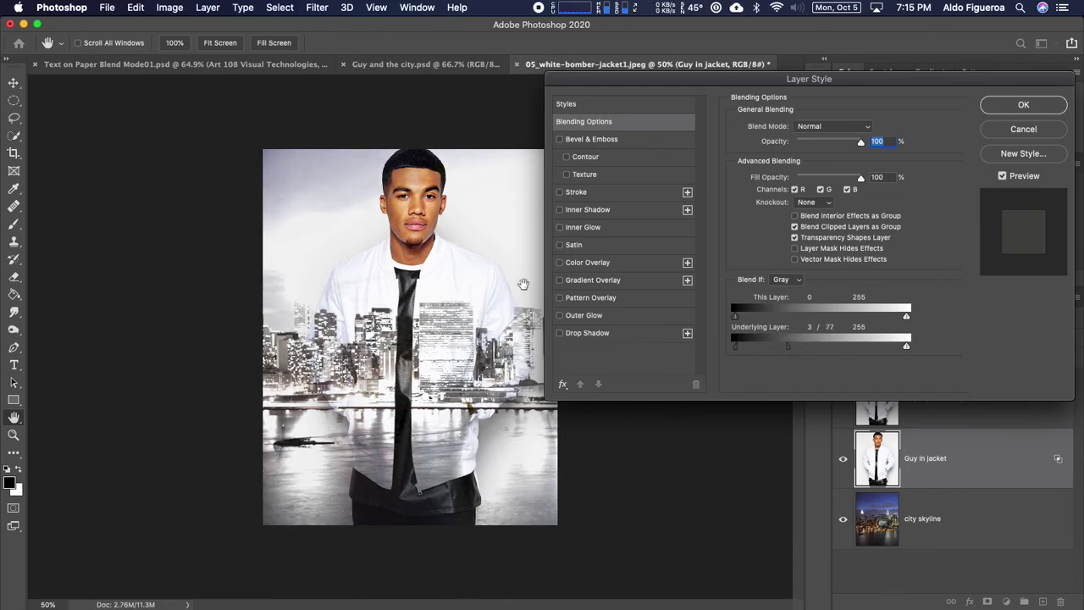
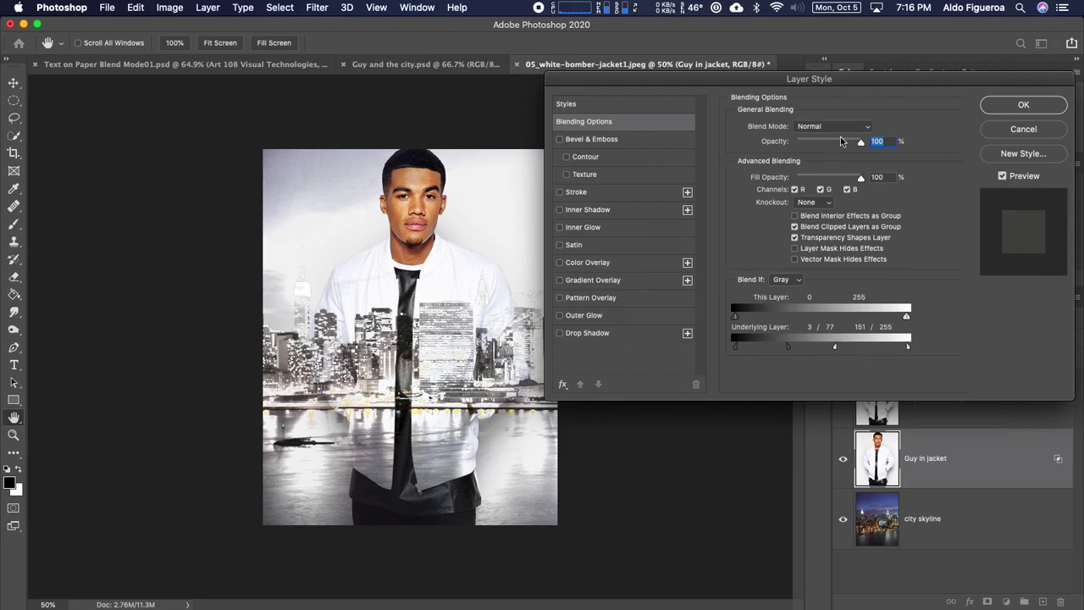
Set the Guy in jacket layer's blend mode to Hard Light and its Underlying Layer Blend If range to 0/95 and 192/255.
click(865, 128)
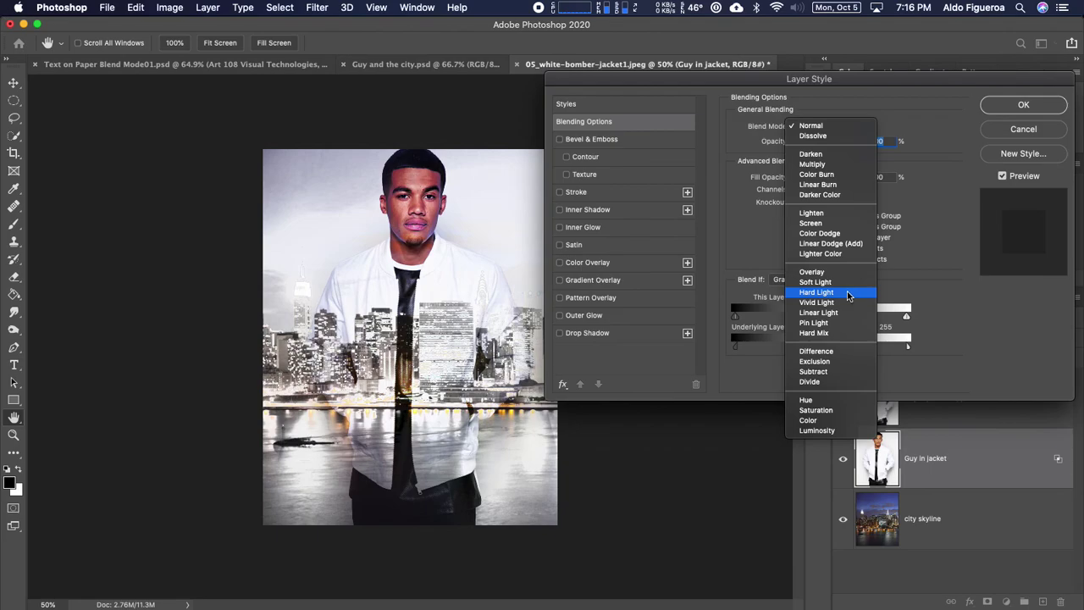
click(847, 294)
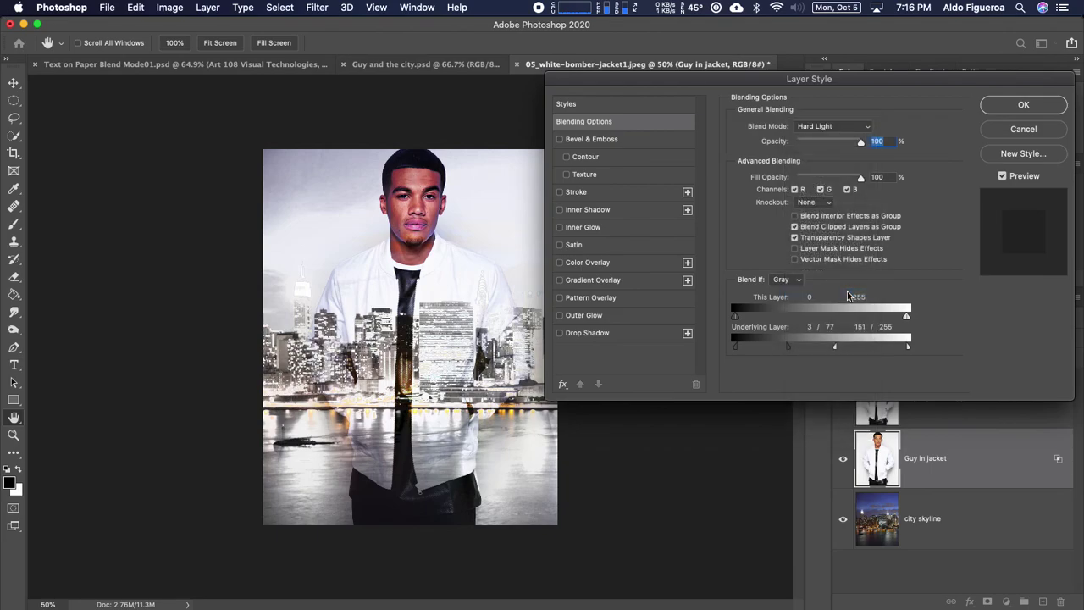
drag(837, 348, 861, 354)
drag(785, 350, 735, 349)
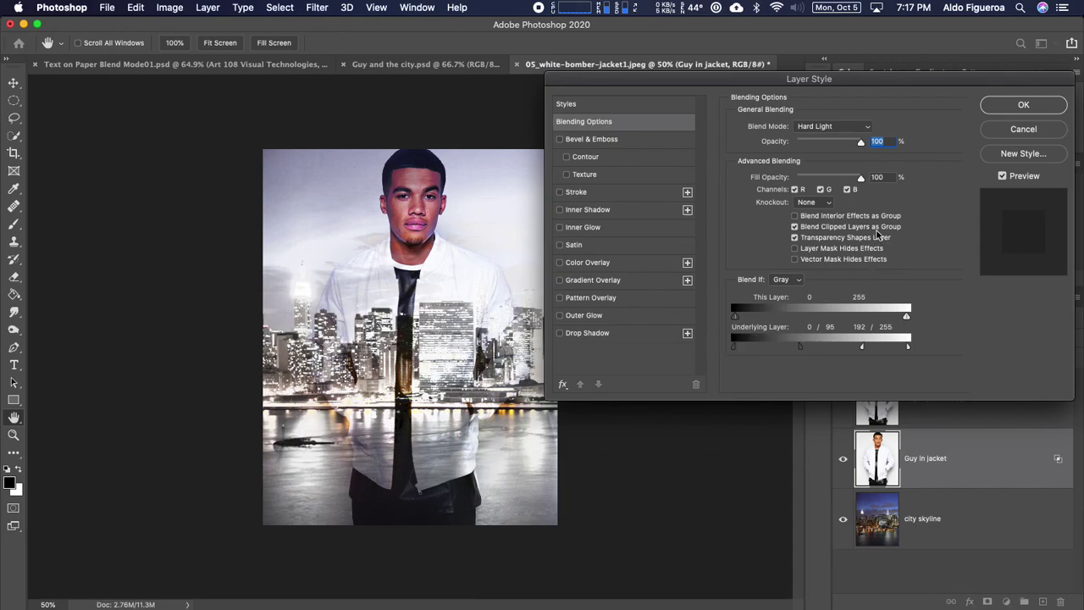
click(1017, 108)
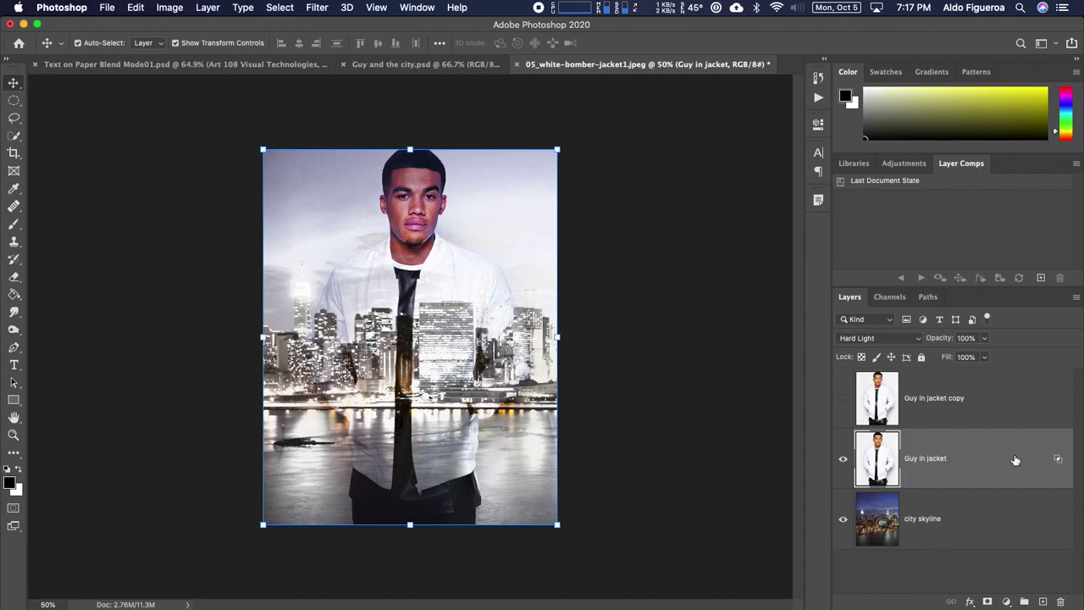
Compare other blend modes in the Guy in jacket layer's style settings and keep Hard Light.
key(super+equal)
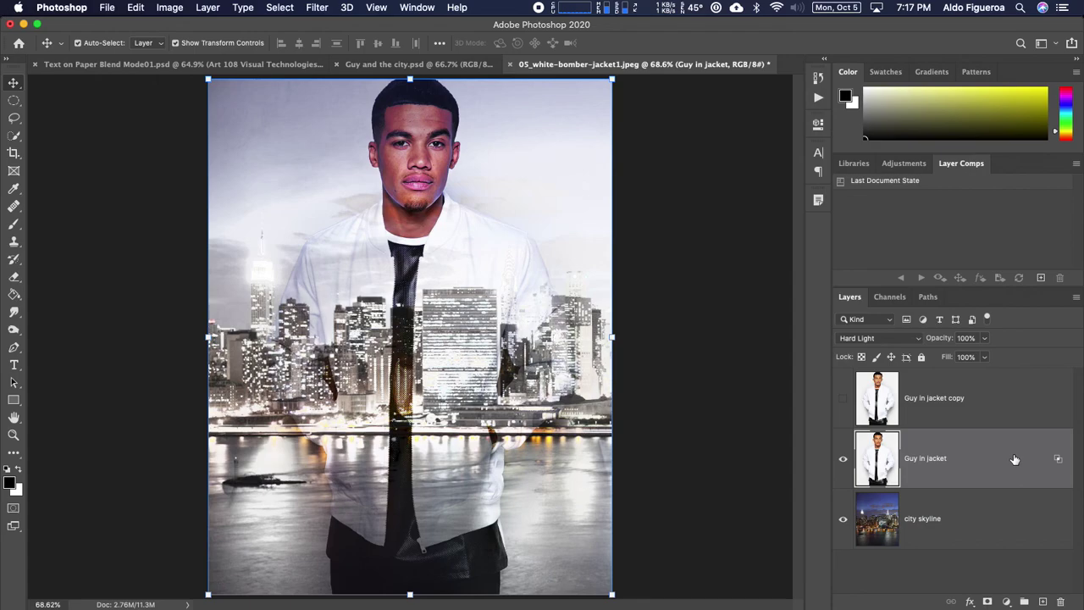
double_click(1014, 459)
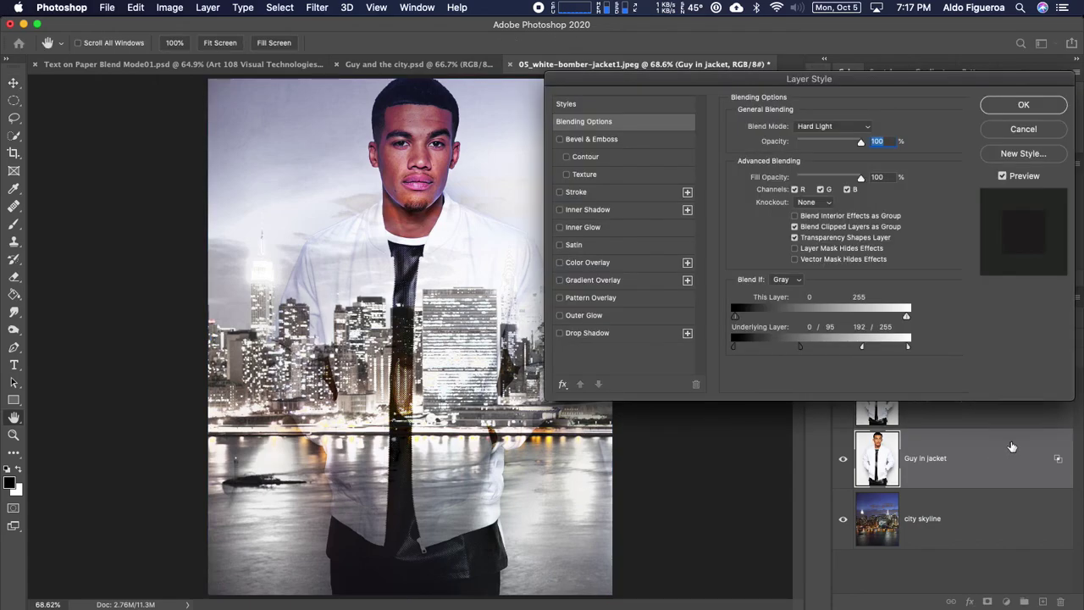
click(814, 126)
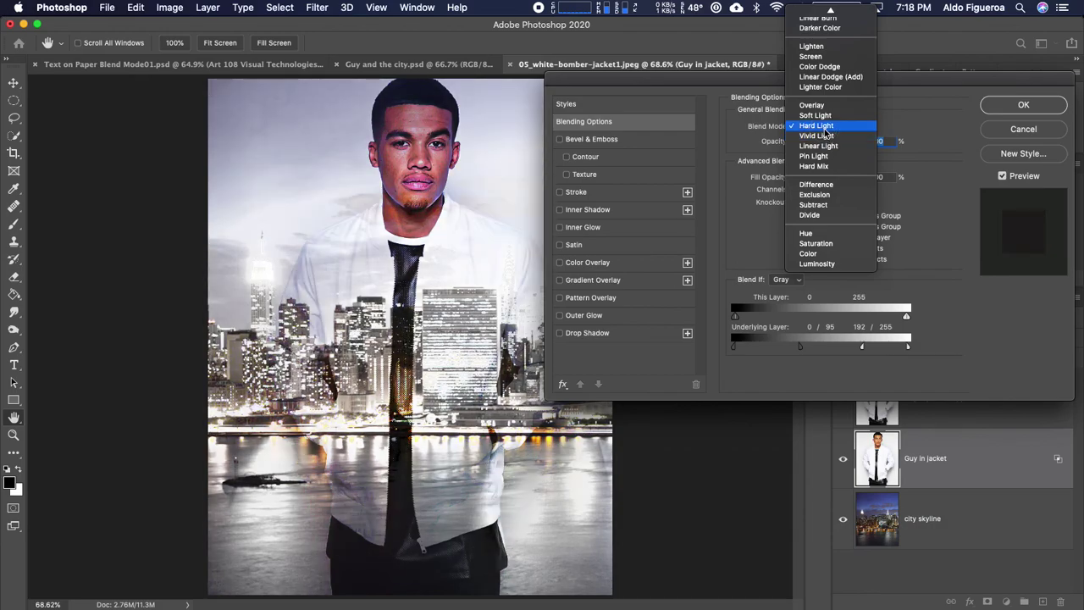
click(825, 129)
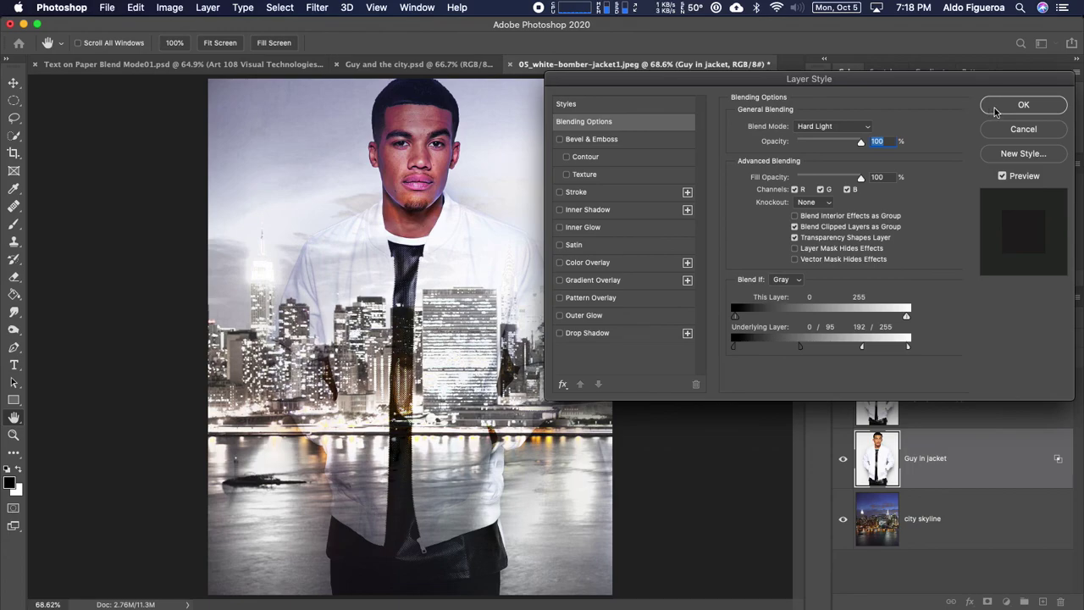
click(1022, 105)
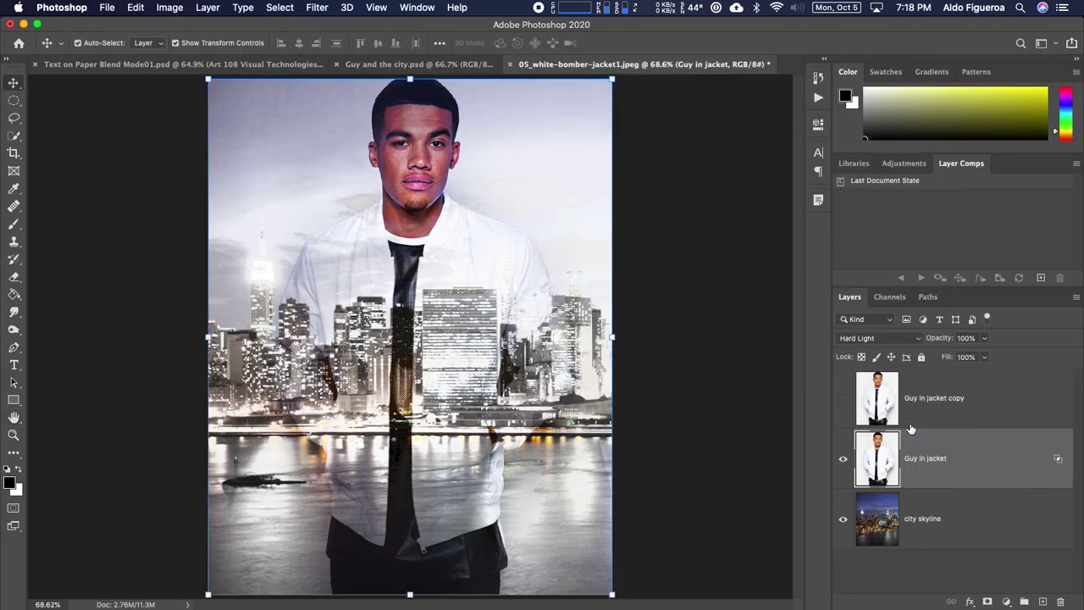
Hide the Guy in jacket and city skyline layers and show only Guy in jacket copy as the active layer.
click(842, 458)
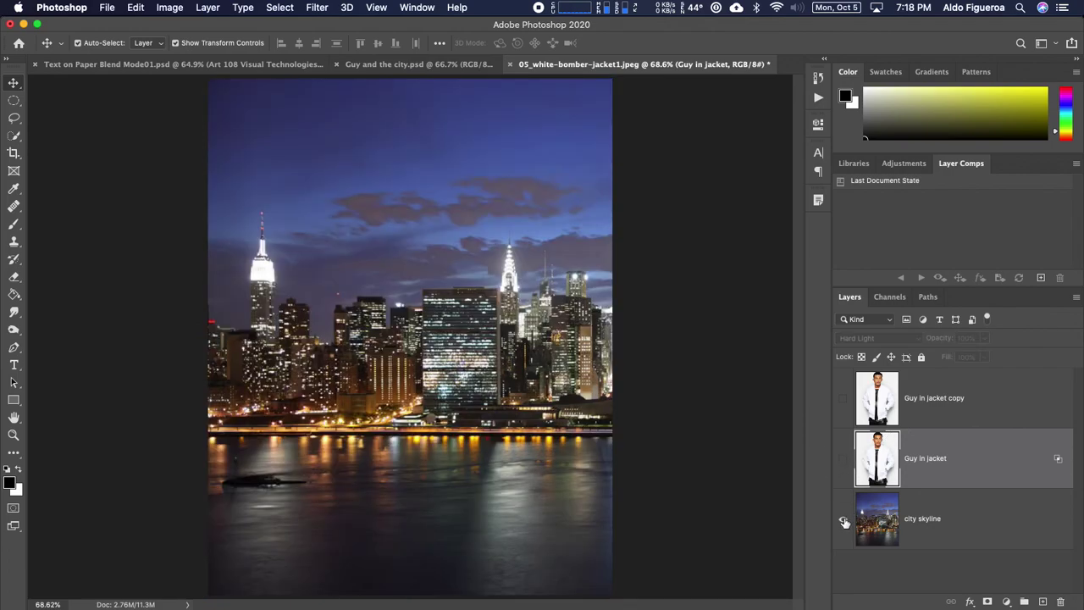
click(843, 520)
click(964, 413)
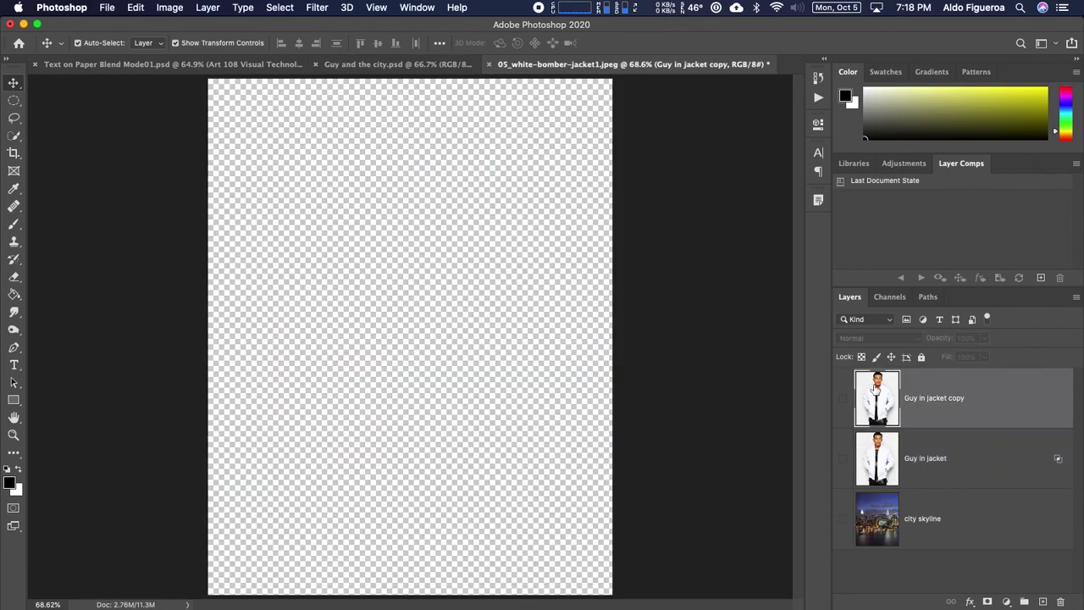
click(842, 398)
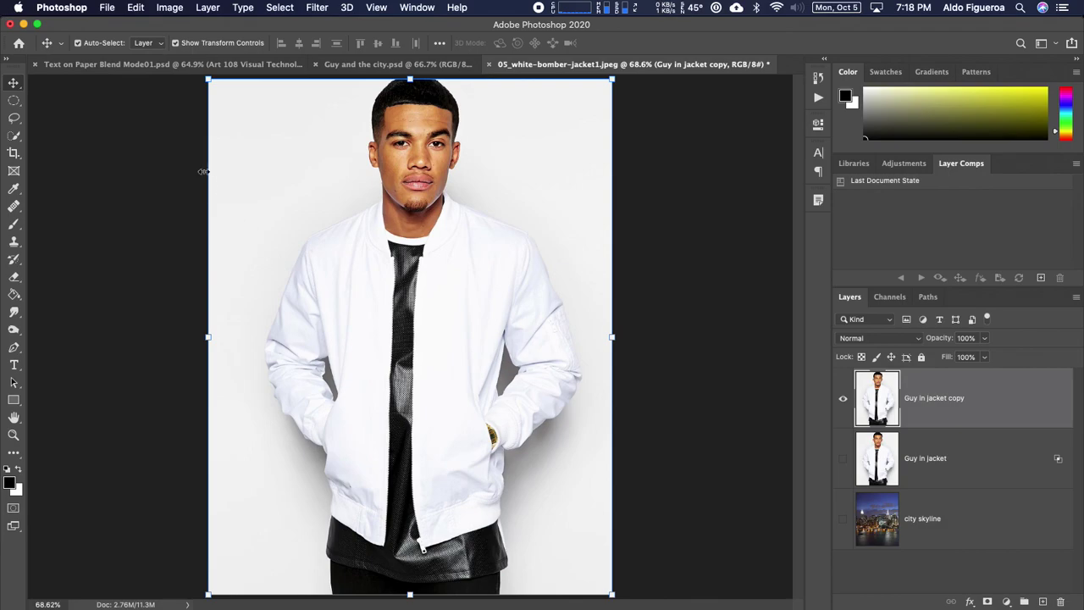
Select the man's head and neck on the Guy in jacket copy layer with the Object Selection tool.
click(17, 138)
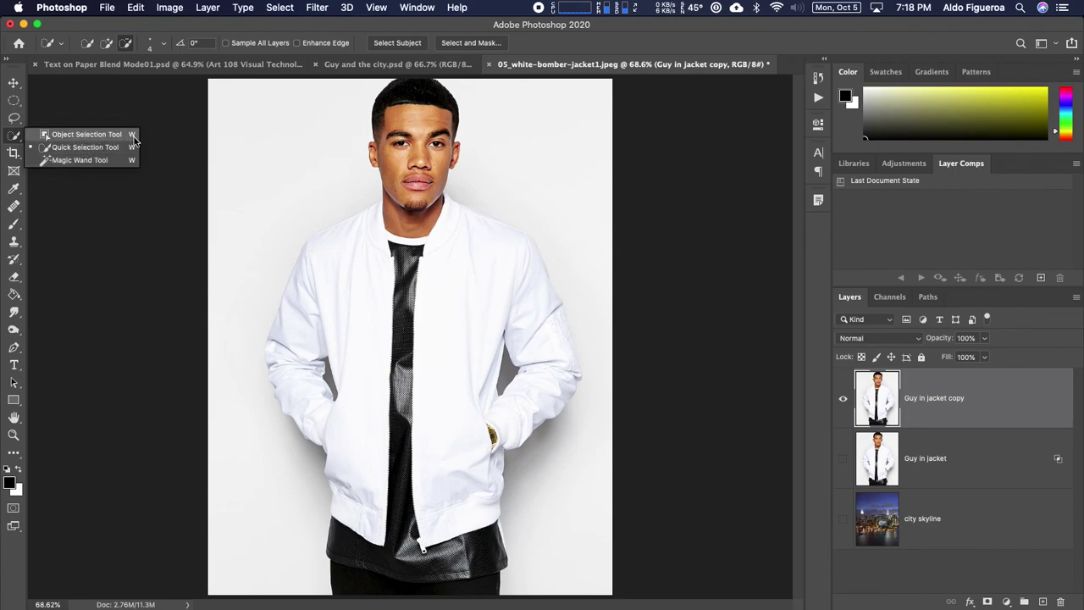
click(95, 136)
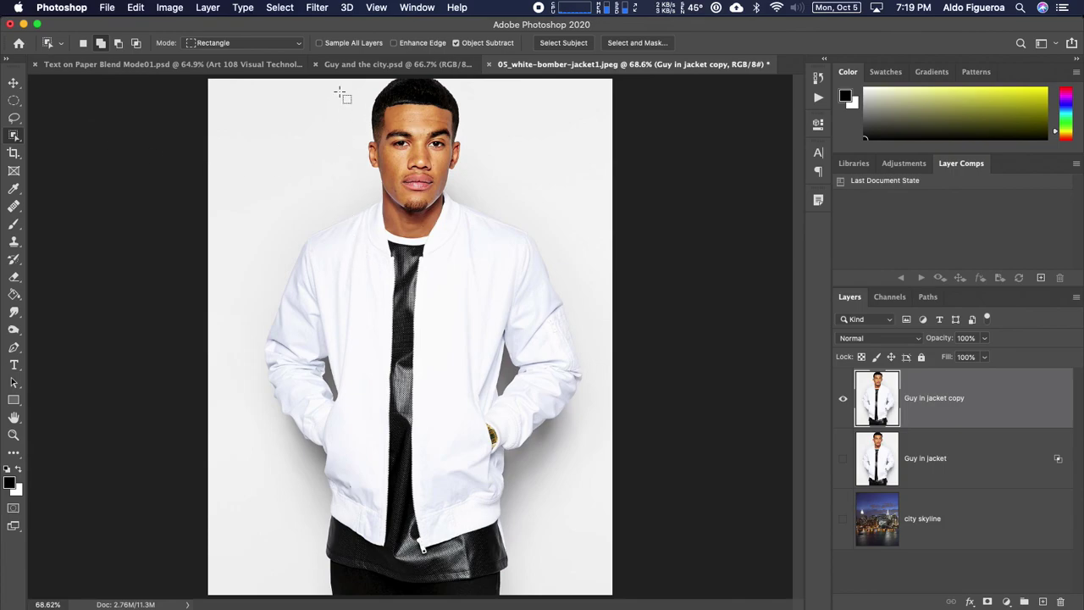
key(super+minus)
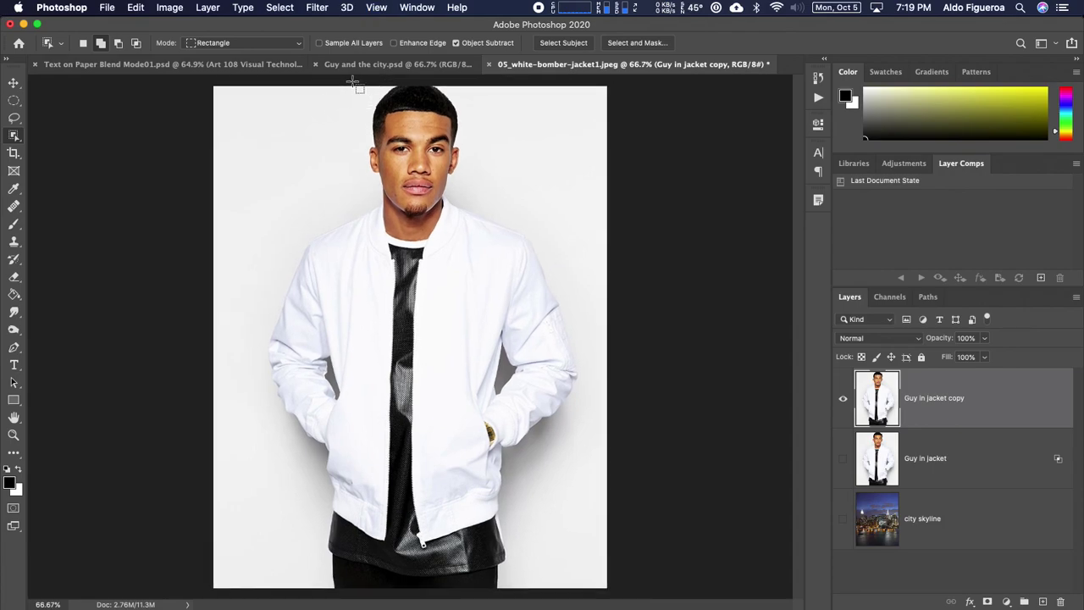
mouse_move(353, 82)
mouse_down()
mouse_move(409, 226)
mouse_move(438, 244)
mouse_move(475, 244)
mouse_up()
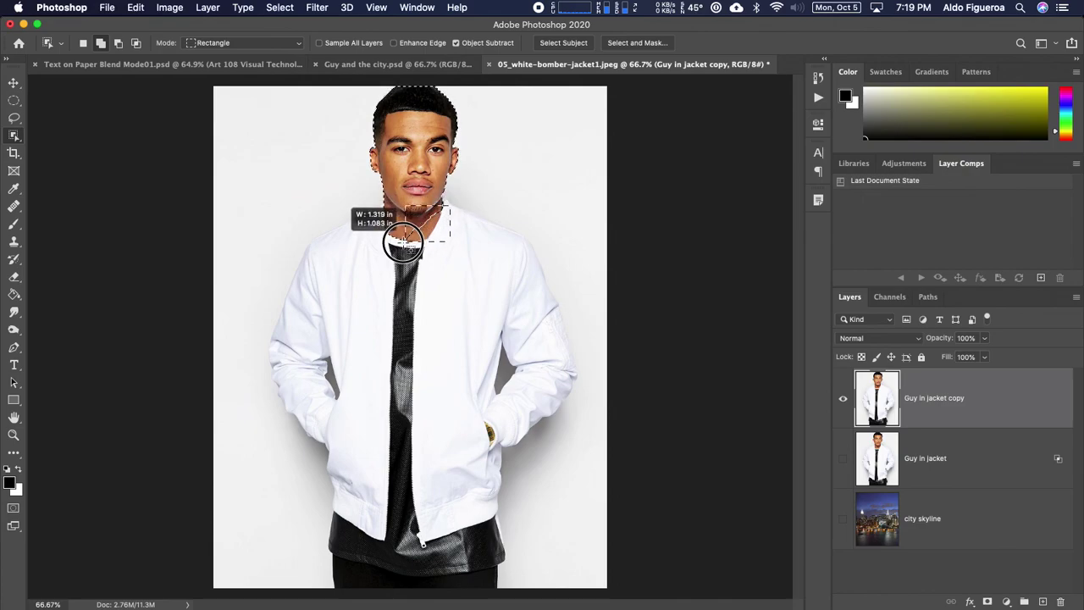
drag(405, 244, 403, 248)
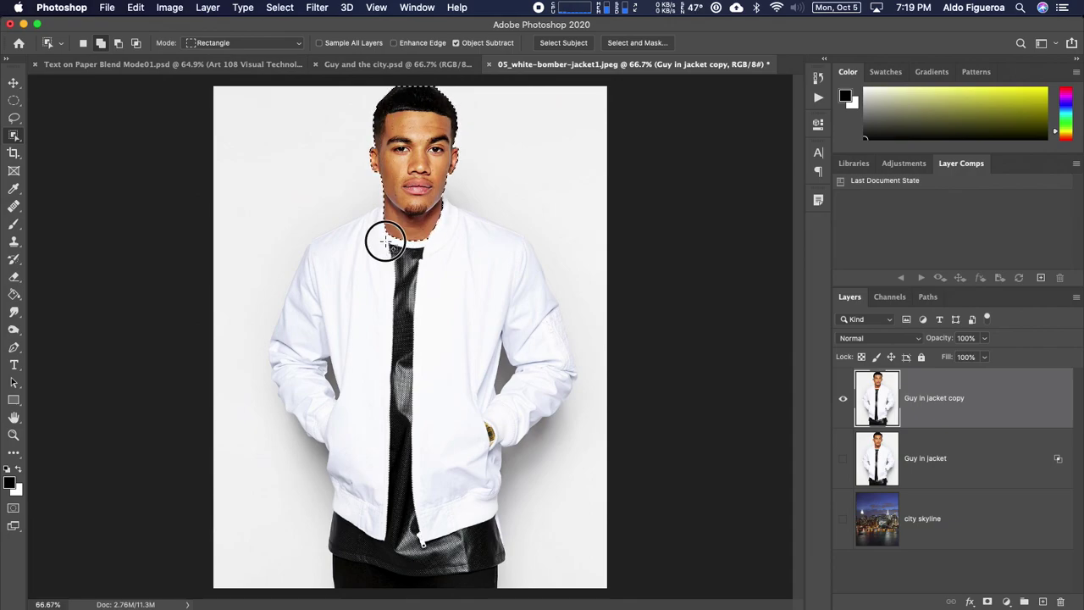
Add the black shirt, its hem, the trousers and the wristwatch to the selection with the Object Selection tool.
drag(386, 243, 432, 552)
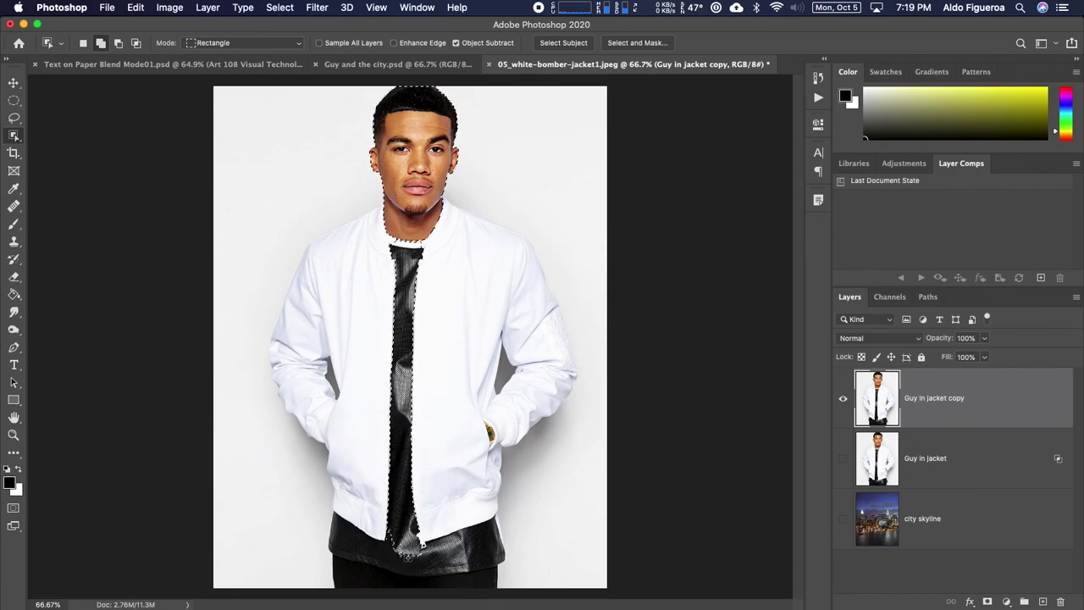
drag(523, 510, 322, 596)
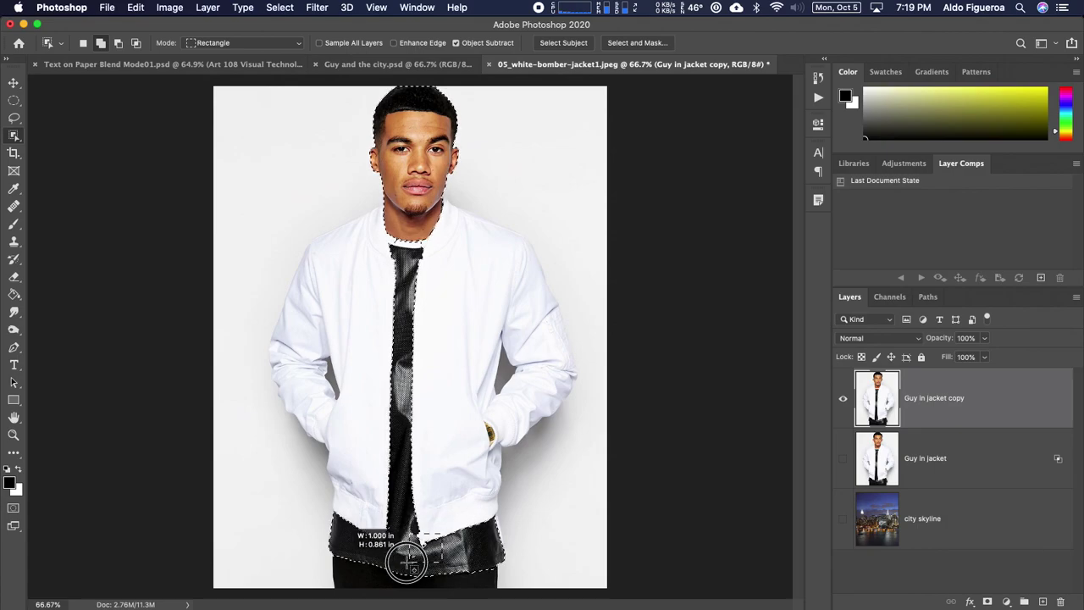
drag(505, 597, 437, 575)
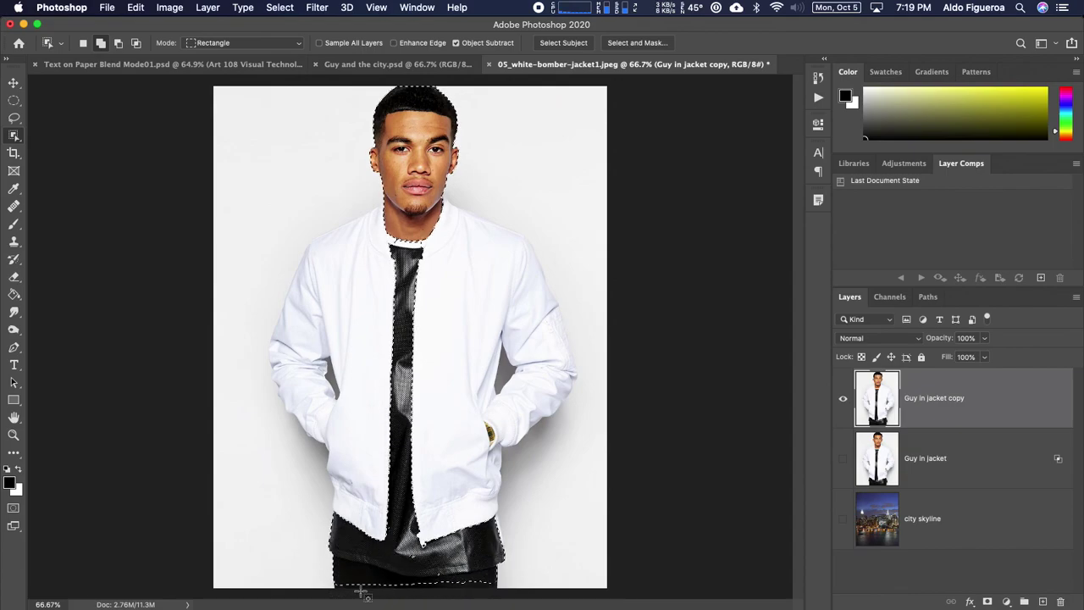
drag(333, 598, 505, 573)
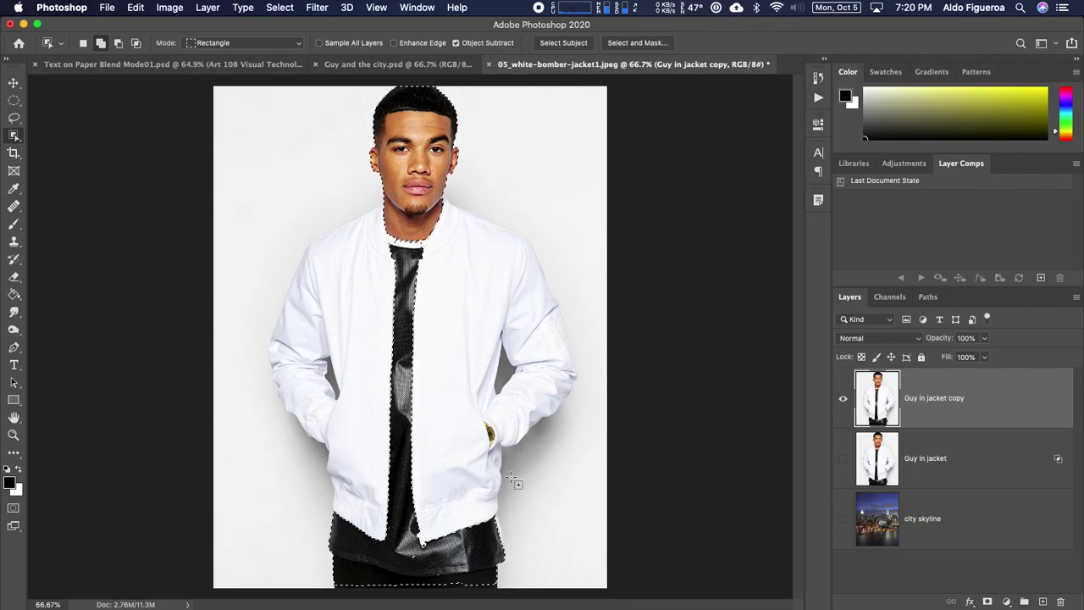
drag(482, 415, 500, 458)
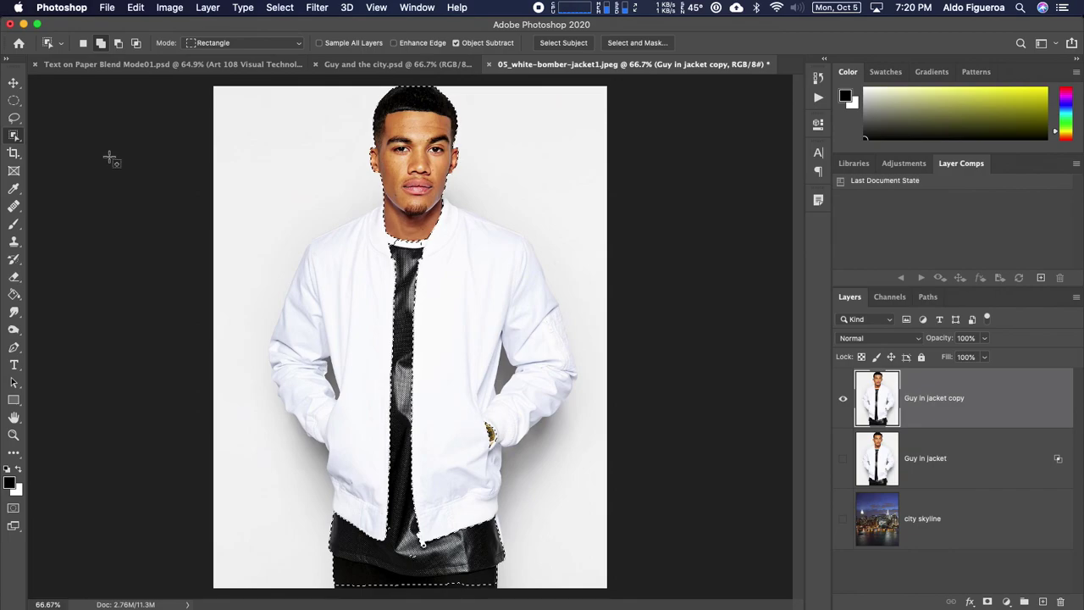
Fill the small gaps in the shirt and extend the selection to the trousers' bottom edge with the Lasso tool.
click(15, 121)
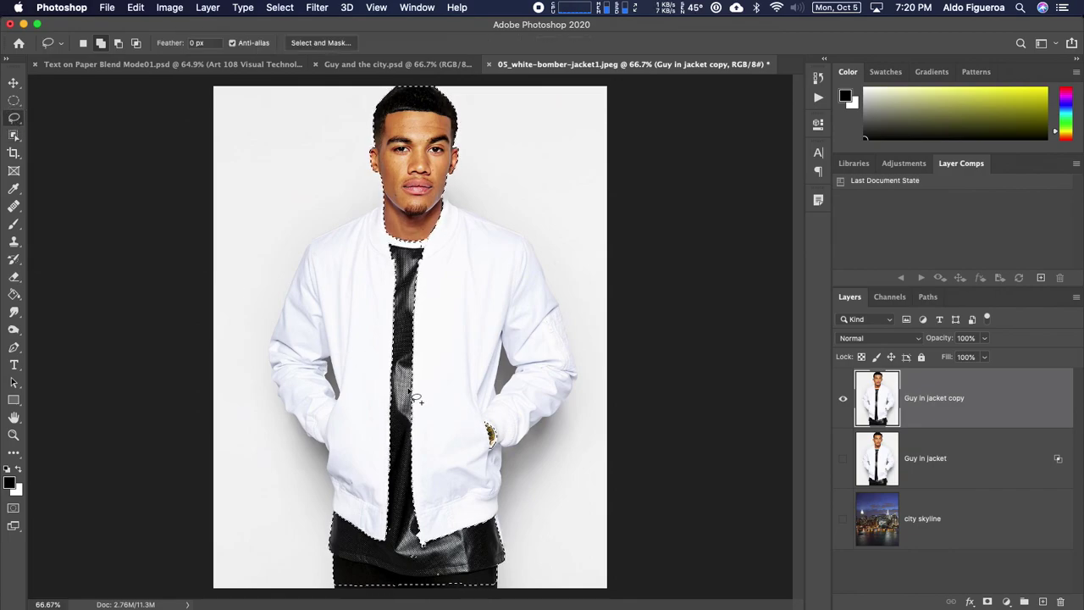
key(super+plus)
scroll(444, 414, down, 4)
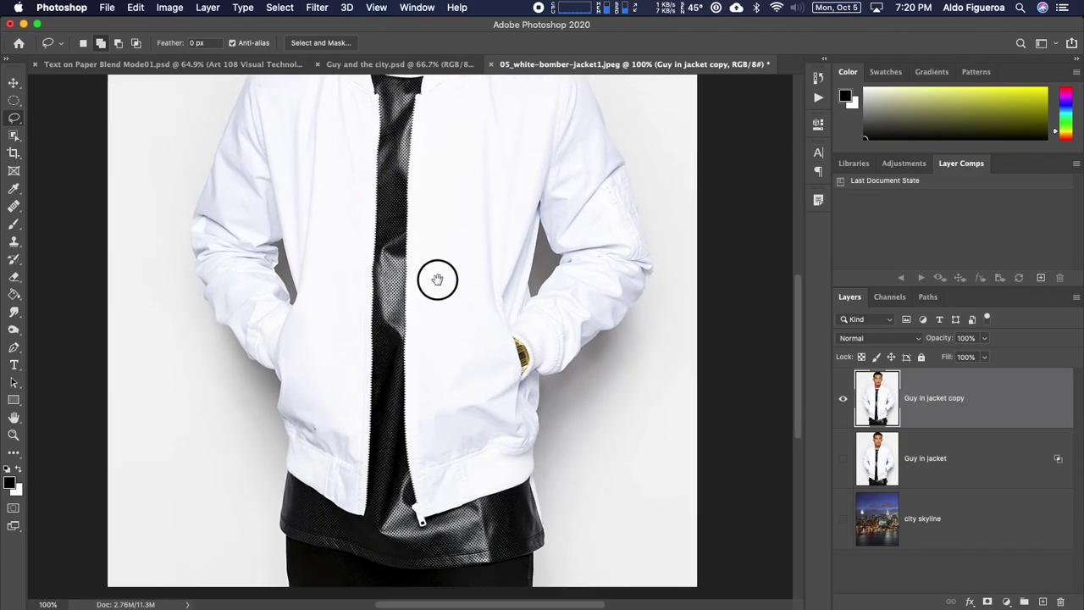
scroll(435, 411, down, 2)
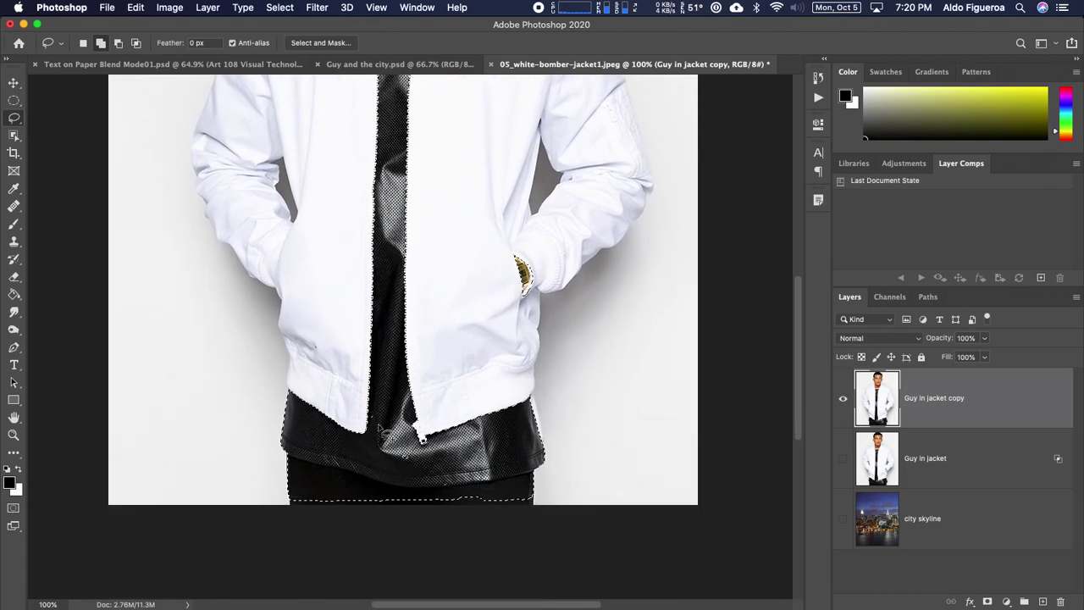
drag(377, 419, 373, 413)
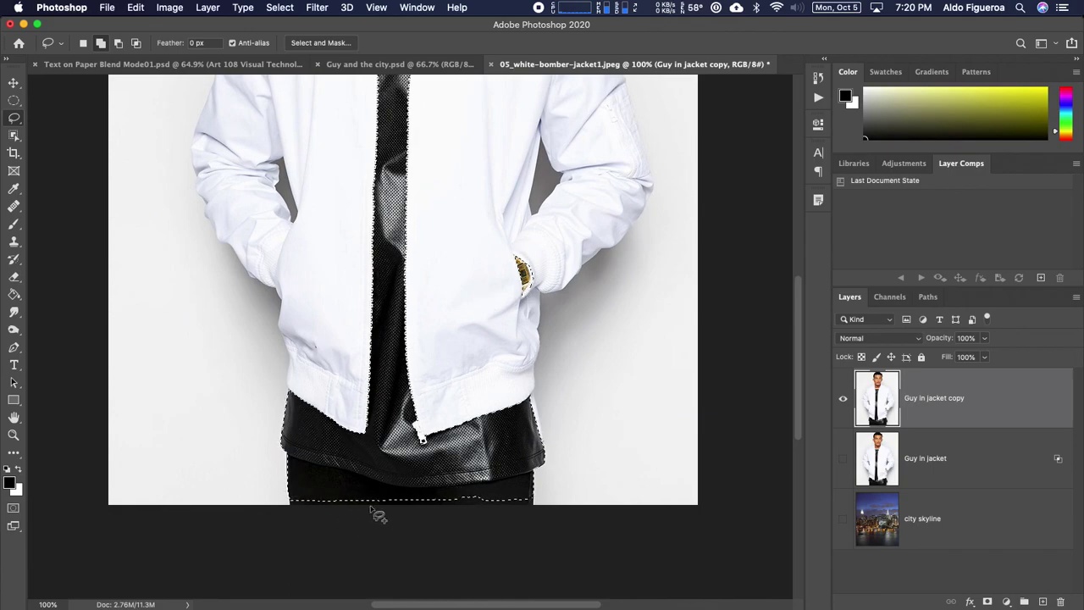
mouse_move(383, 484)
mouse_down()
mouse_move(302, 490)
mouse_move(288, 503)
mouse_move(387, 529)
mouse_move(531, 513)
mouse_move(528, 485)
mouse_move(458, 495)
mouse_up()
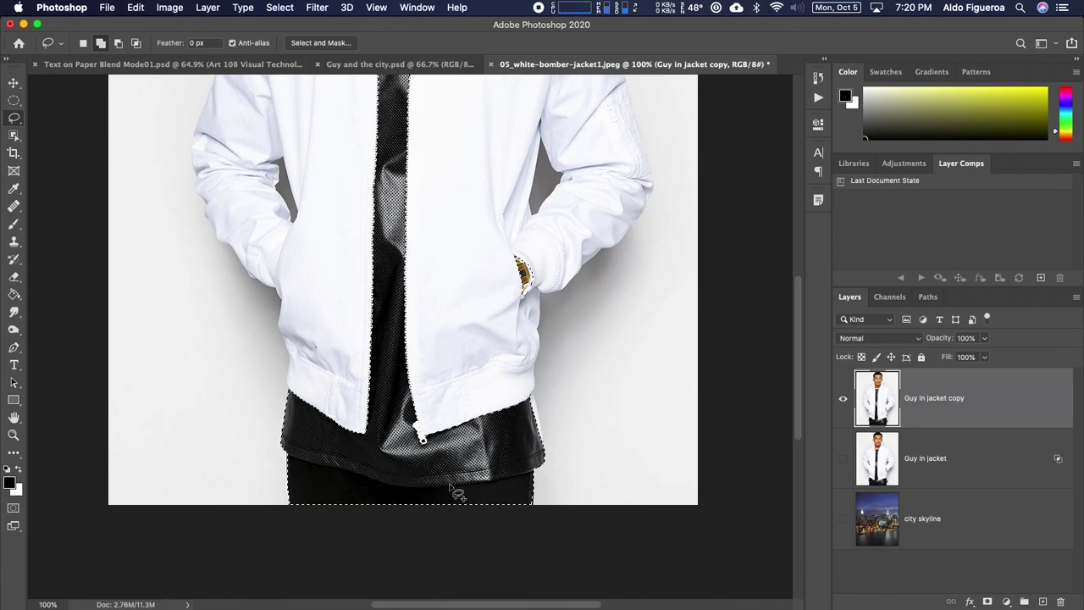
Add a layer mask to the Guy in jacket copy layer from the current selection.
scroll(462, 356, up, 7)
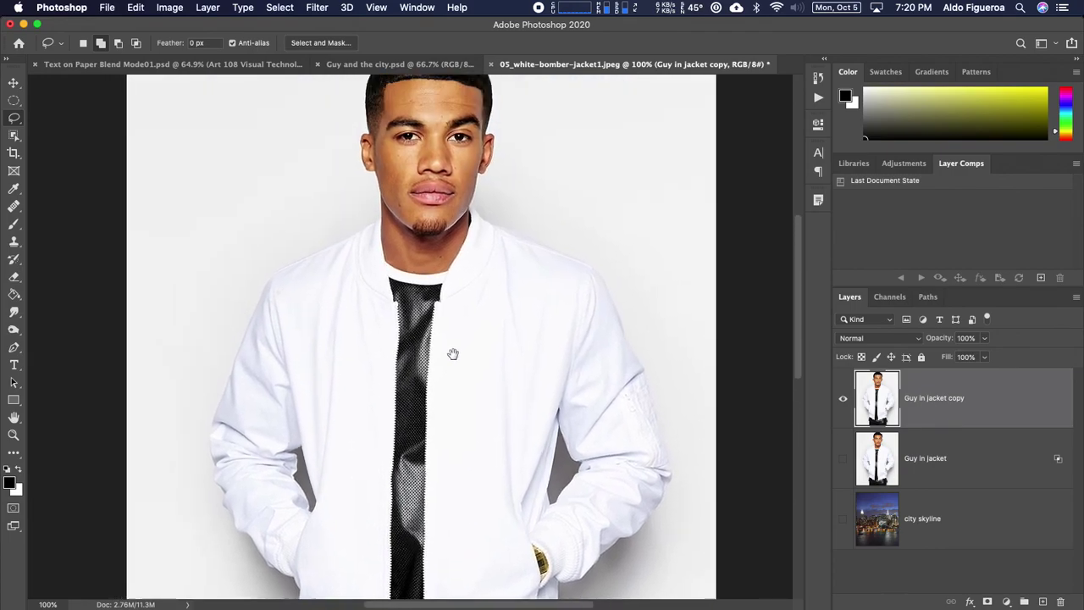
scroll(452, 353, up, 2)
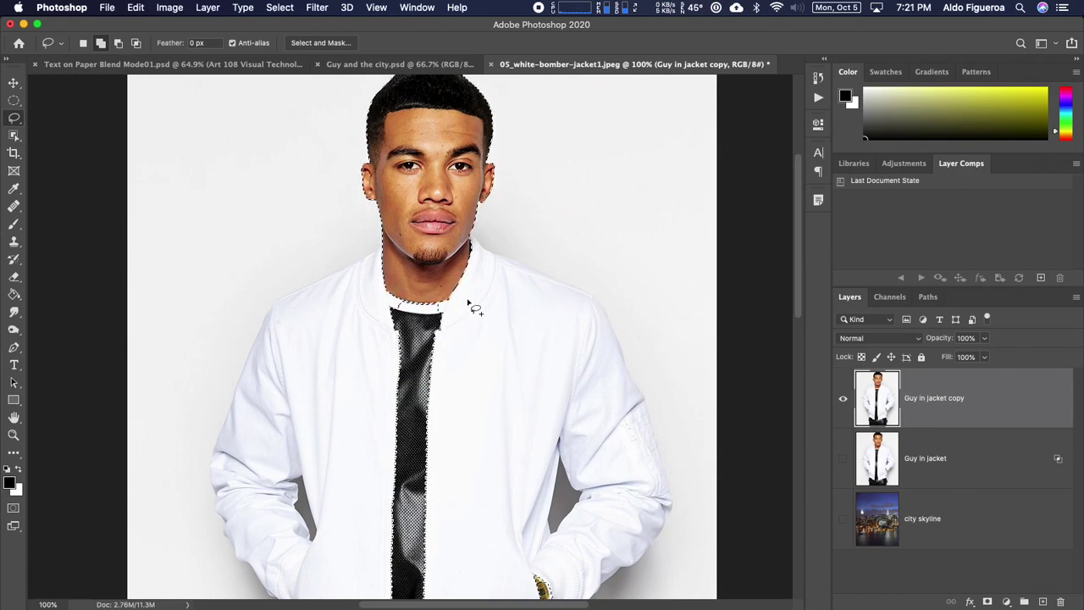
key(super+minus)
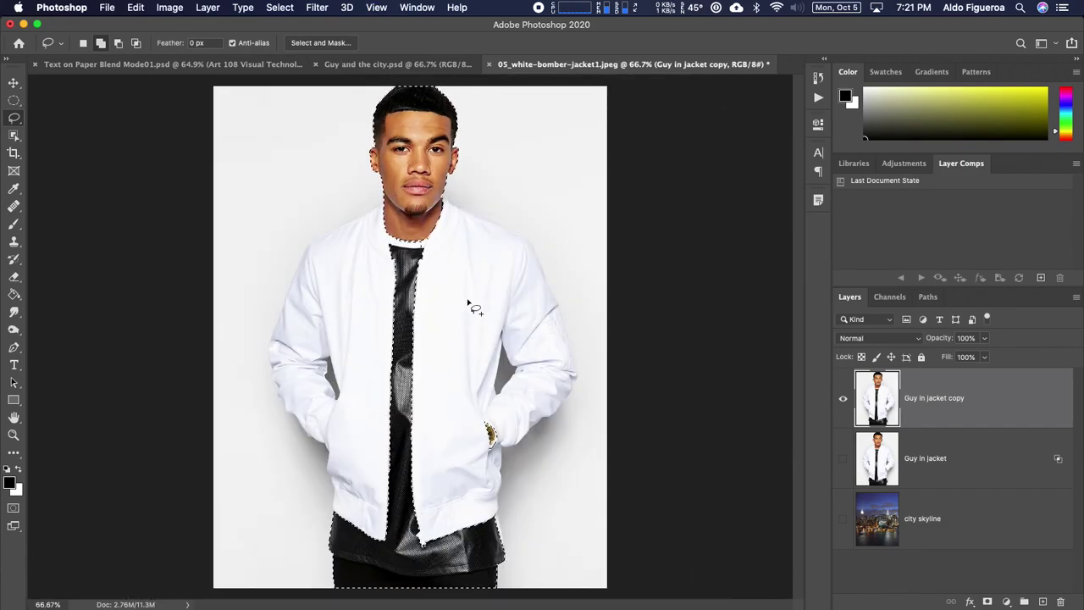
key(super+plus)
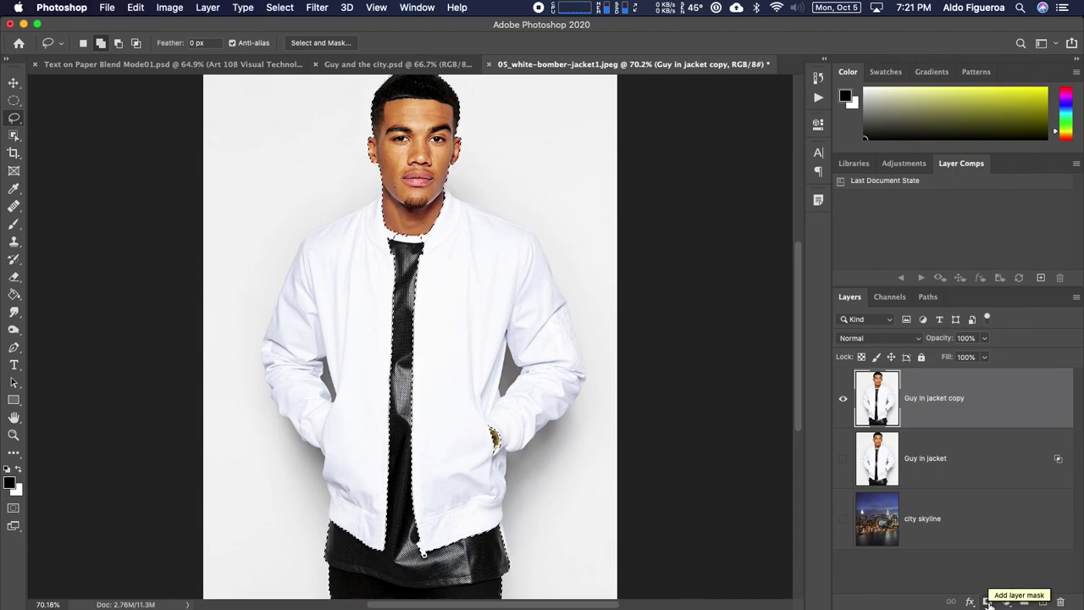
click(988, 601)
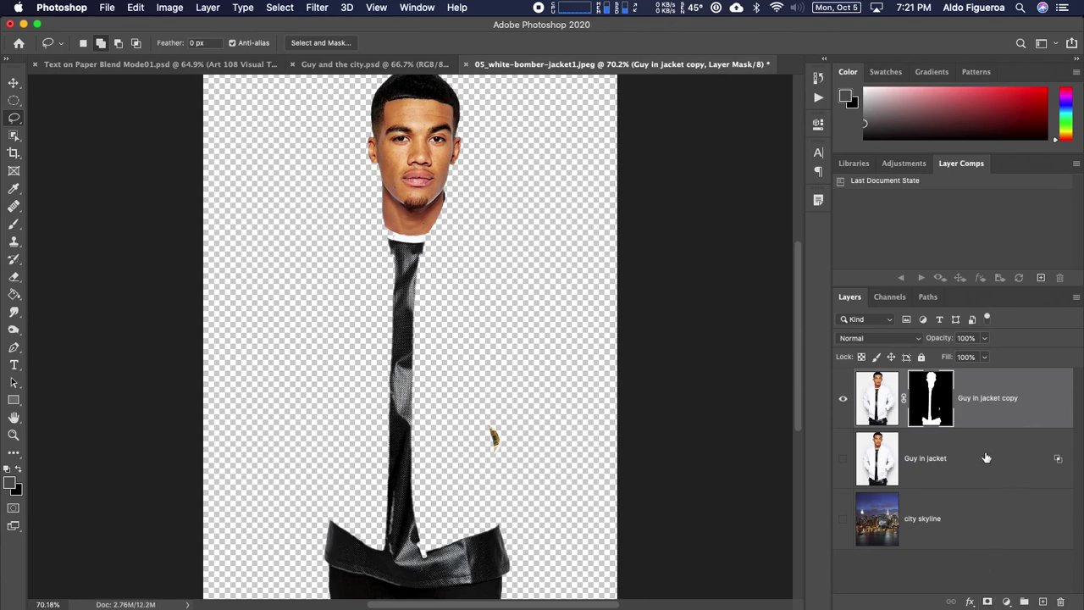
Open the Guy in jacket copy mask in Select and Mask and brush over the white collar with the Refine Edge Brush.
double_click(937, 406)
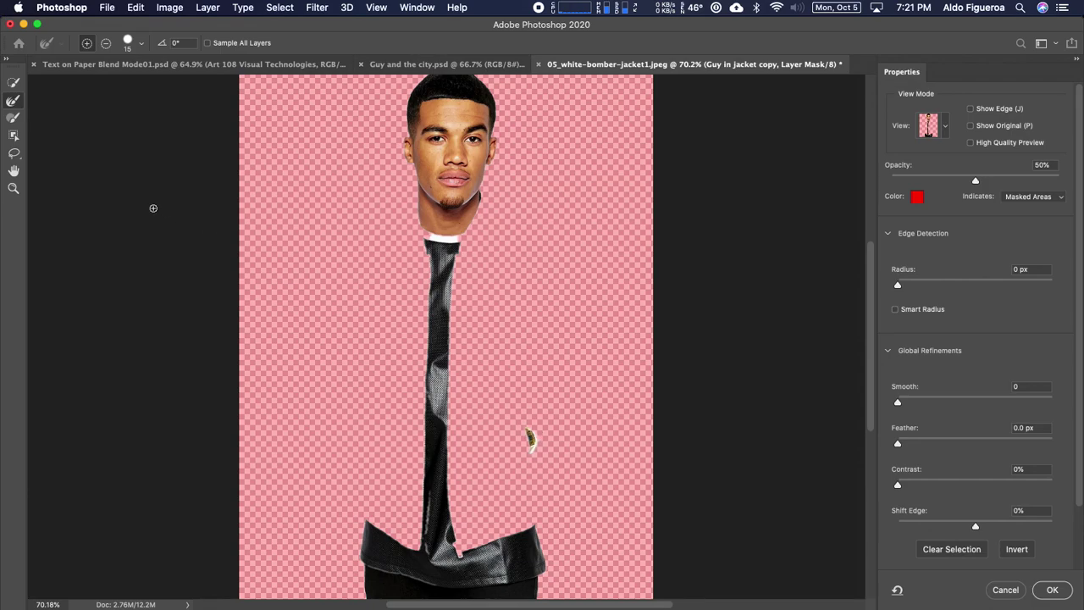
click(15, 101)
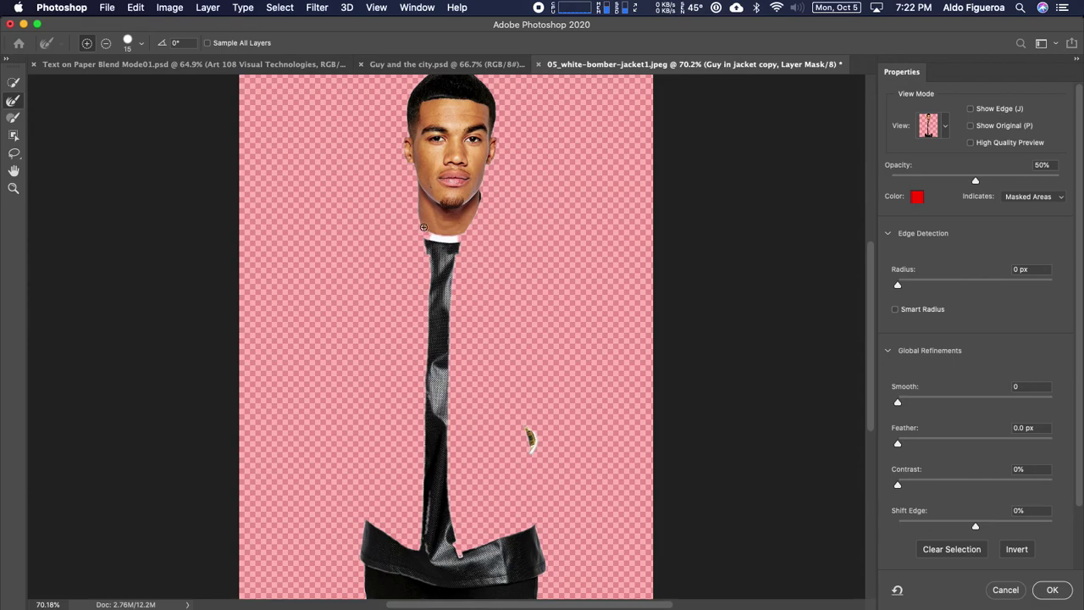
key(super+plus)
key(super+plus)
mouse_move(353, 169)
mouse_down()
mouse_move(372, 363)
mouse_move(377, 350)
mouse_up()
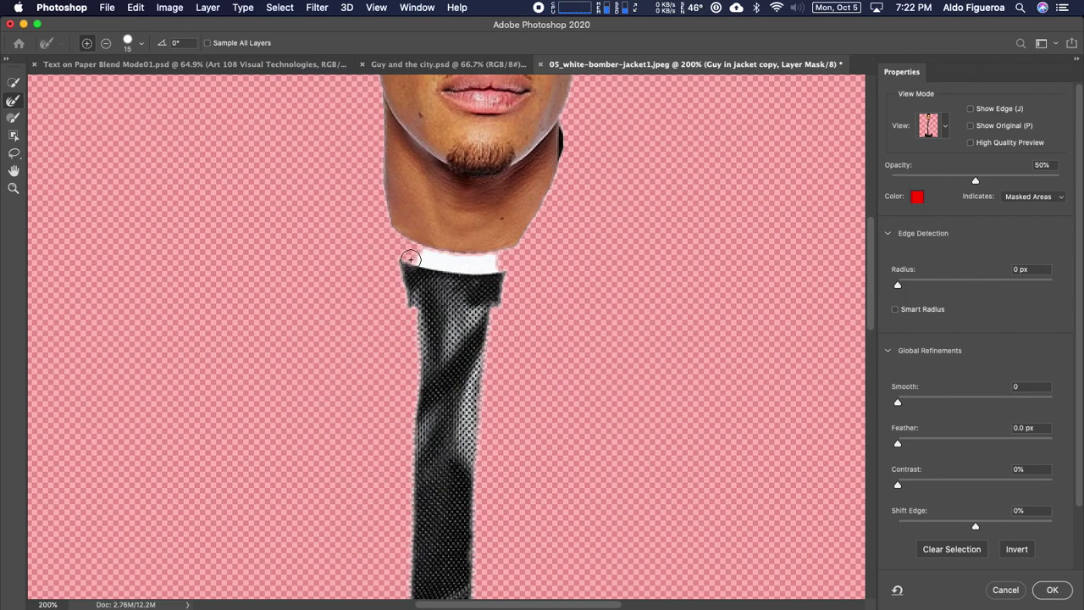
key(bracketright)
mouse_move(412, 260)
mouse_down()
mouse_move(486, 271)
mouse_move(503, 256)
mouse_move(426, 250)
mouse_up()
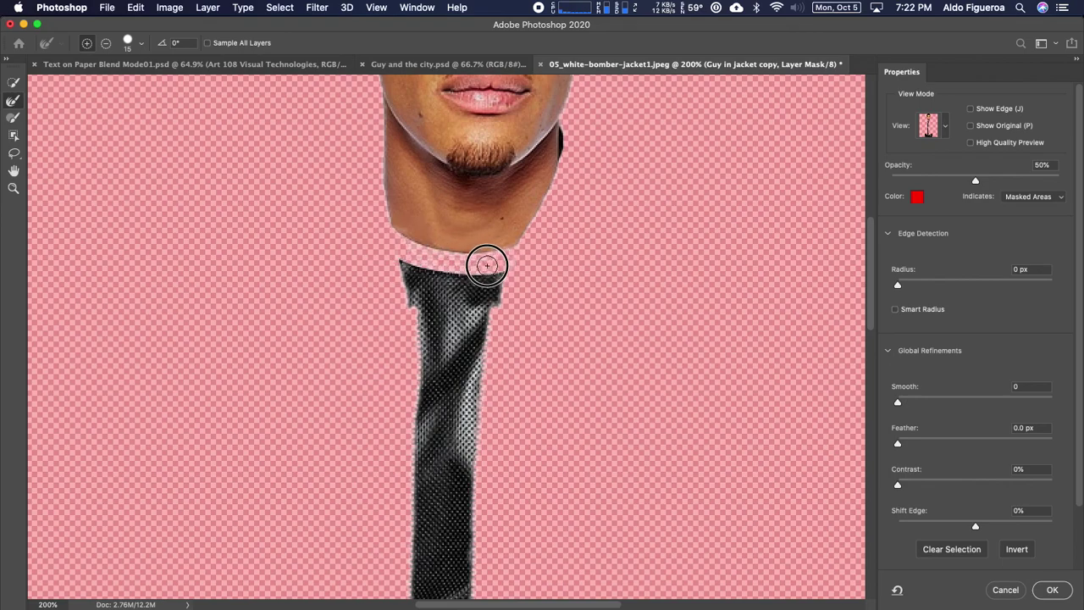
Refine the remaining collar and both edges of the upper black shirt strip with the Refine Edge Brush.
mouse_move(487, 265)
mouse_down()
mouse_move(395, 252)
mouse_move(417, 315)
mouse_move(416, 358)
mouse_up()
mouse_move(505, 319)
mouse_down()
mouse_move(503, 290)
mouse_move(485, 343)
mouse_move(486, 423)
mouse_up()
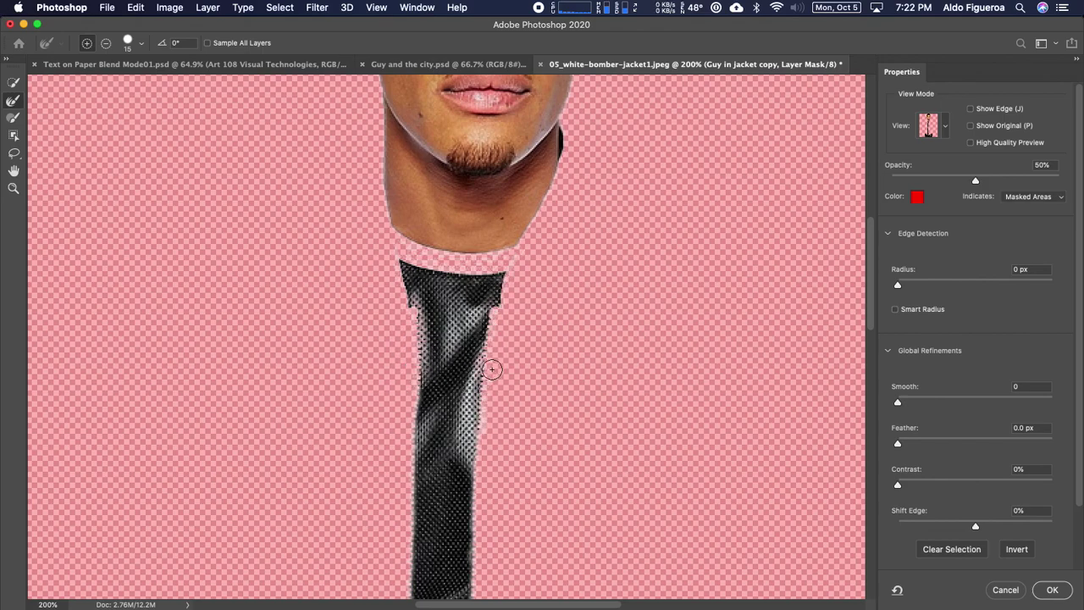
scroll(523, 353, down, 3)
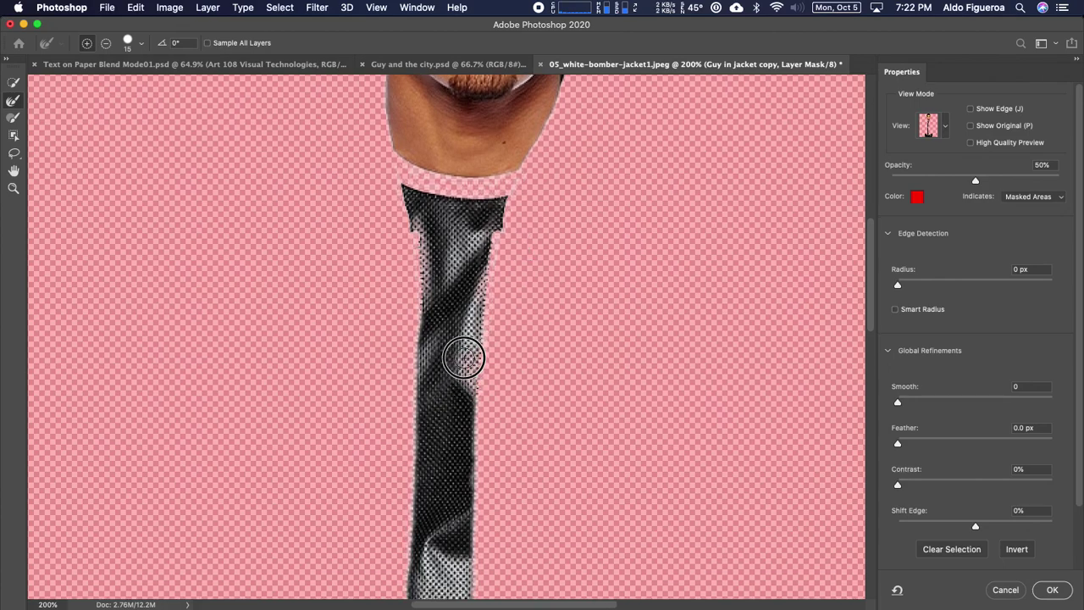
mouse_move(463, 357)
mouse_down()
mouse_move(474, 308)
mouse_move(494, 278)
mouse_move(507, 304)
mouse_move(481, 232)
mouse_move(447, 269)
mouse_move(457, 225)
mouse_move(464, 238)
mouse_move(432, 250)
mouse_move(410, 232)
mouse_move(425, 252)
mouse_move(412, 383)
mouse_up()
mouse_move(468, 338)
mouse_down()
mouse_move(455, 214)
mouse_move(466, 260)
mouse_move(459, 391)
mouse_up()
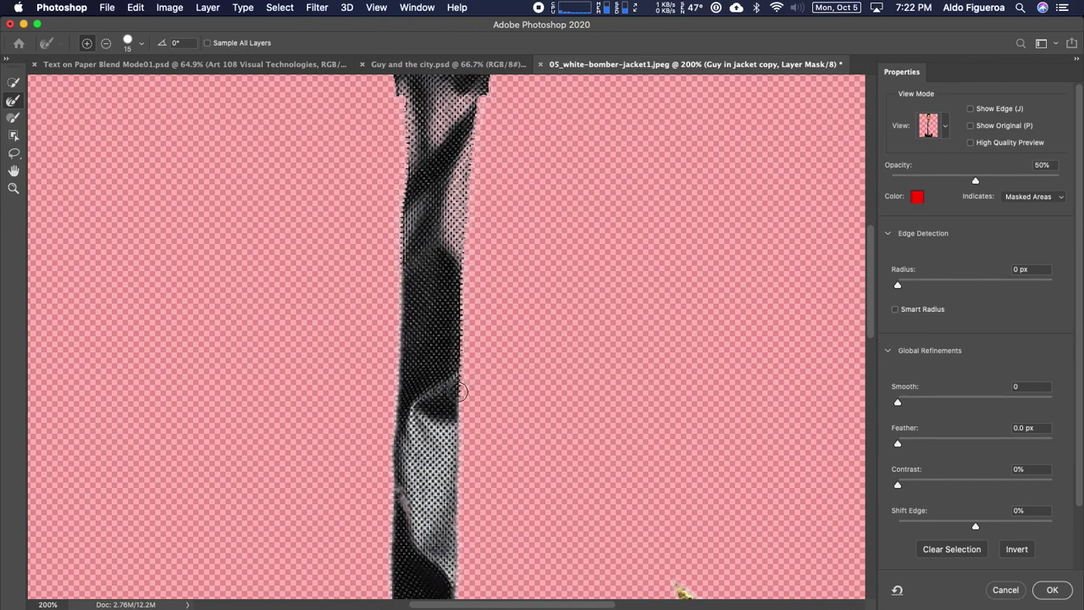
drag(405, 241, 400, 356)
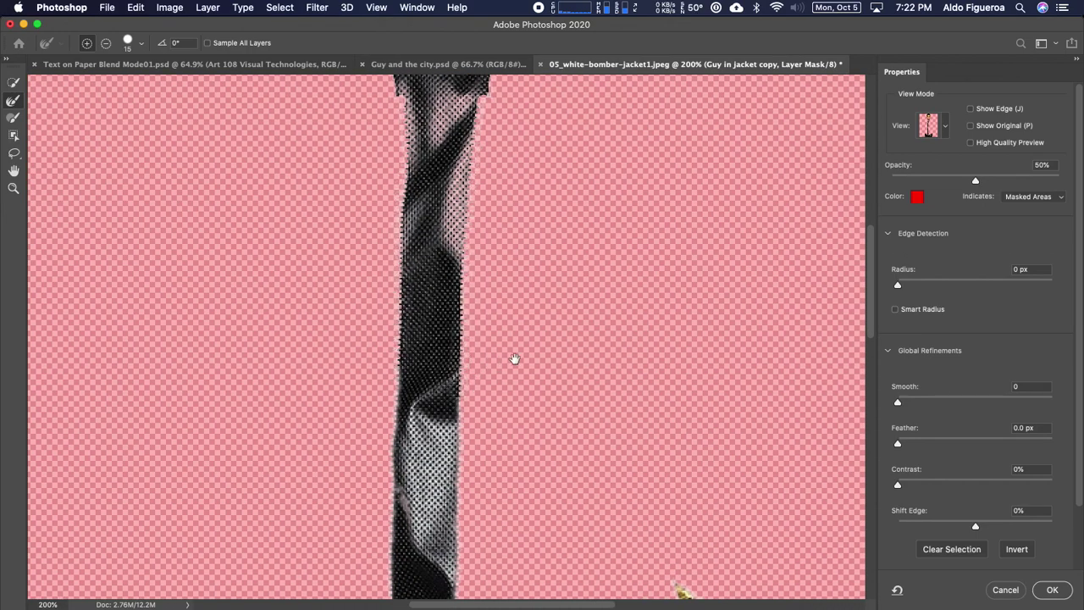
Refine both edges of the middle section of the black shirt strip, around the light fold.
drag(514, 359, 501, 237)
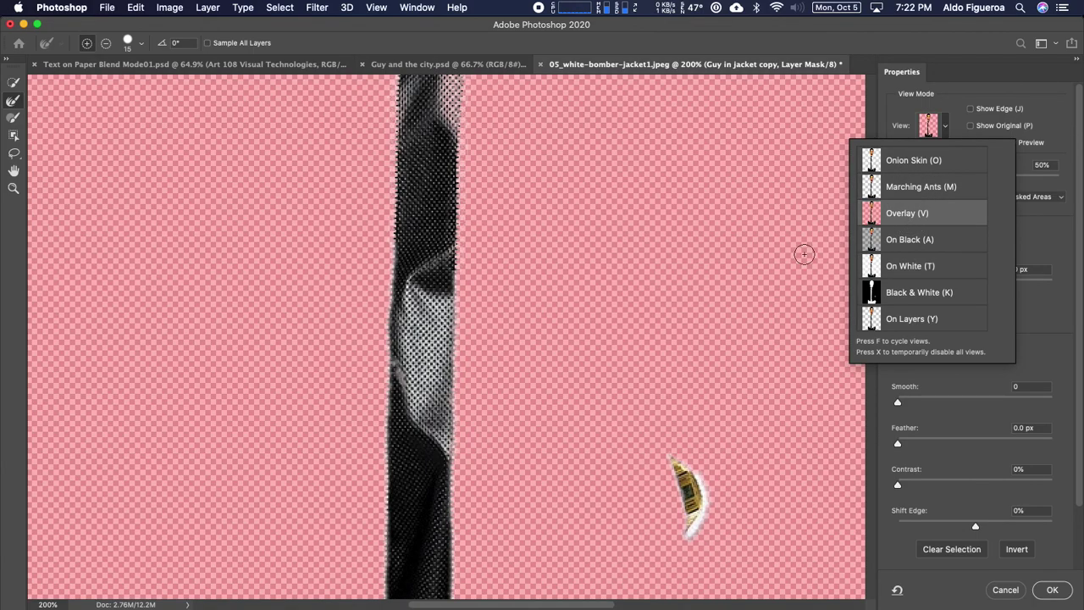
click(469, 295)
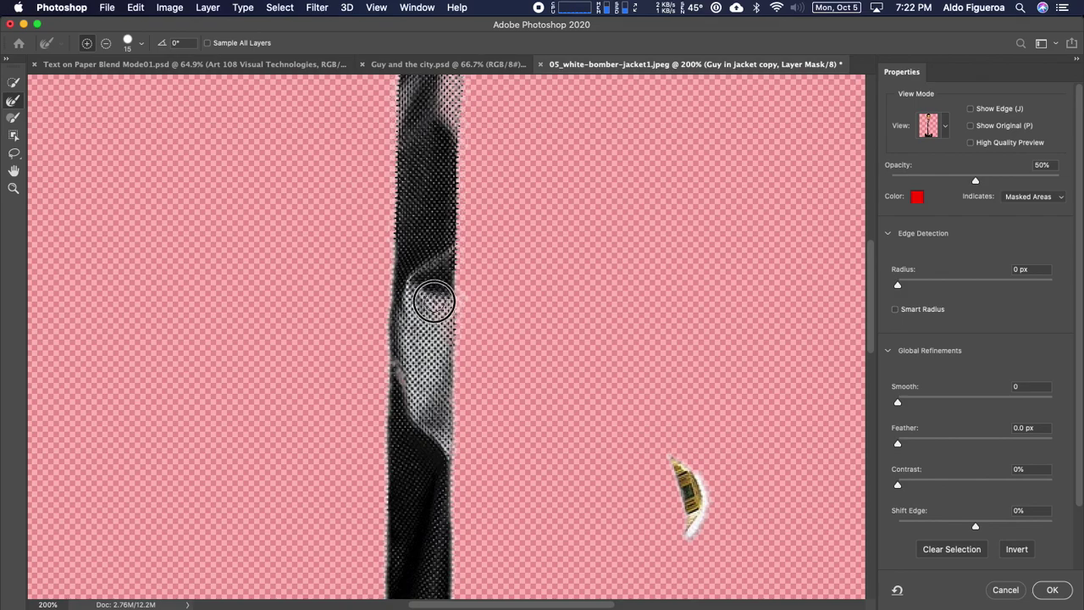
mouse_move(409, 310)
mouse_down()
mouse_move(406, 347)
mouse_move(423, 336)
mouse_move(450, 380)
mouse_move(452, 356)
mouse_move(451, 444)
mouse_move(434, 417)
mouse_move(431, 381)
mouse_move(448, 447)
mouse_move(415, 371)
mouse_move(427, 411)
mouse_move(389, 373)
mouse_up()
mouse_move(386, 276)
mouse_down()
mouse_move(396, 244)
mouse_move(392, 409)
mouse_move(475, 263)
mouse_up()
Refine both edges of the black shirt strip below the light fold, down toward the hem.
drag(488, 345, 474, 145)
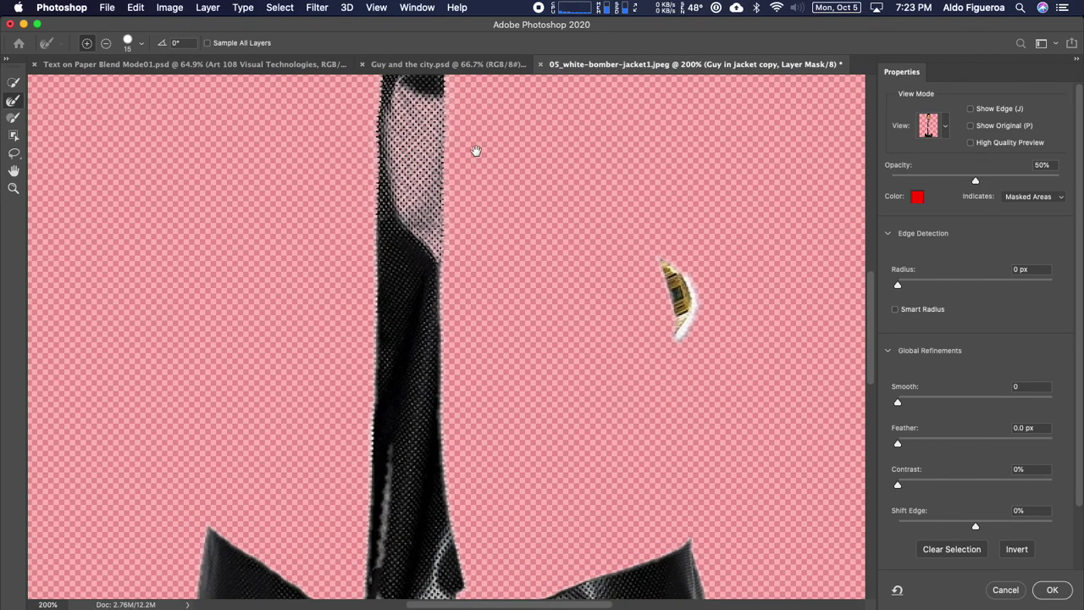
drag(446, 245, 441, 402)
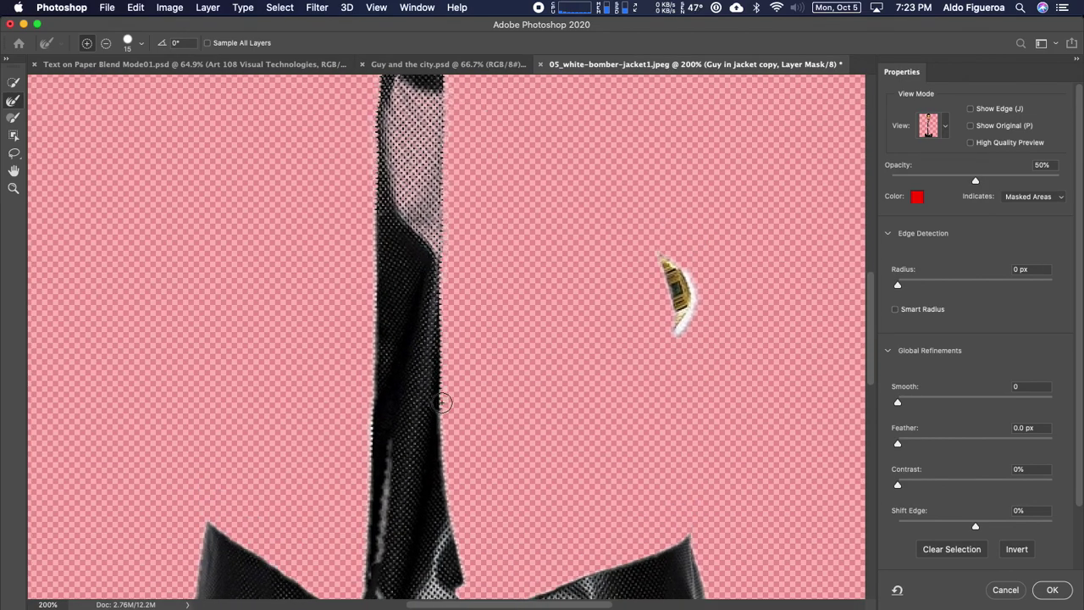
mouse_move(358, 172)
mouse_down()
mouse_move(375, 195)
mouse_move(372, 364)
mouse_up()
mouse_move(369, 238)
mouse_down()
mouse_move(370, 378)
mouse_move(411, 249)
mouse_move(358, 355)
mouse_move(382, 344)
mouse_move(374, 437)
mouse_up()
Refine both edges of the lower black shirt strip, the zipper pull area and the hem's upper edge with the Refine Edge Brush.
drag(466, 398, 450, 342)
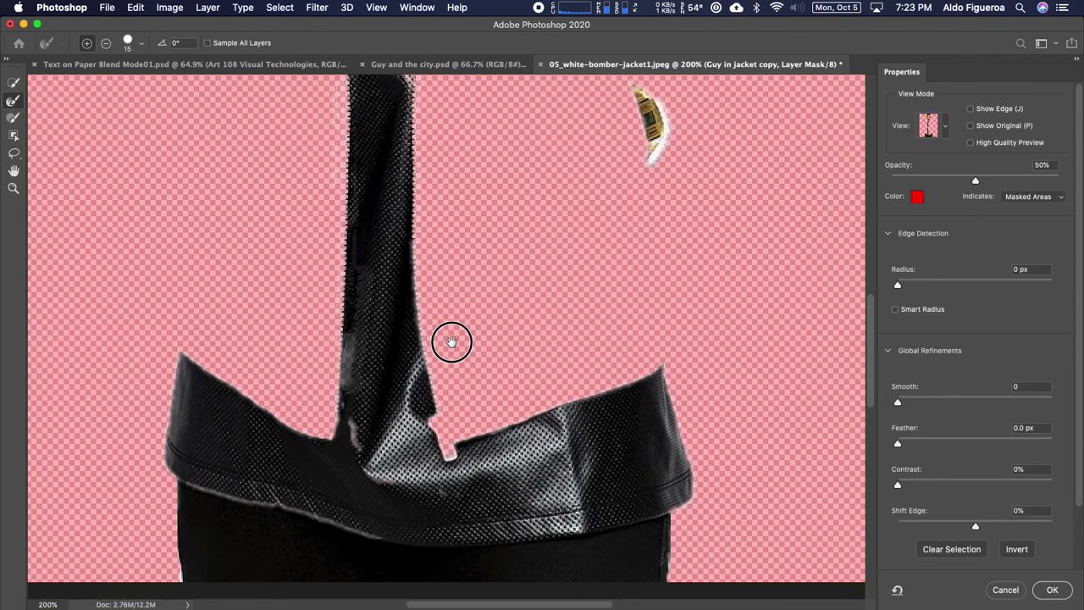
mouse_move(416, 302)
mouse_down()
mouse_move(422, 384)
mouse_move(443, 436)
mouse_move(435, 365)
mouse_move(419, 363)
mouse_move(399, 428)
mouse_move(422, 462)
mouse_move(420, 426)
mouse_move(427, 451)
mouse_move(401, 435)
mouse_move(383, 479)
mouse_move(393, 446)
mouse_move(425, 477)
mouse_move(422, 442)
mouse_move(460, 469)
mouse_move(483, 446)
mouse_move(513, 451)
mouse_move(505, 463)
mouse_move(533, 435)
mouse_move(557, 432)
mouse_move(562, 416)
mouse_move(575, 485)
mouse_move(547, 489)
mouse_move(524, 473)
mouse_move(559, 489)
mouse_move(562, 510)
mouse_move(544, 527)
mouse_move(578, 522)
mouse_move(558, 514)
mouse_move(554, 493)
mouse_move(527, 491)
mouse_move(542, 515)
mouse_up()
mouse_move(444, 452)
mouse_down()
mouse_move(494, 432)
mouse_move(456, 435)
mouse_move(522, 424)
mouse_move(667, 366)
mouse_up()
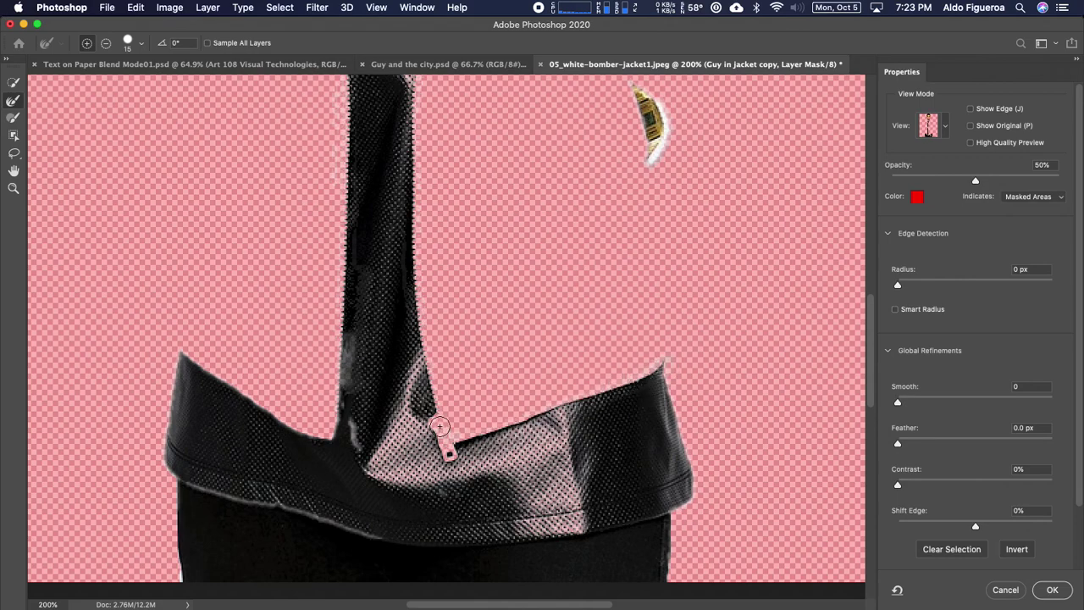
mouse_move(326, 361)
mouse_down()
mouse_move(339, 346)
mouse_move(344, 407)
mouse_up()
mouse_move(374, 284)
mouse_down()
mouse_move(355, 358)
mouse_move(358, 447)
mouse_move(344, 394)
mouse_up()
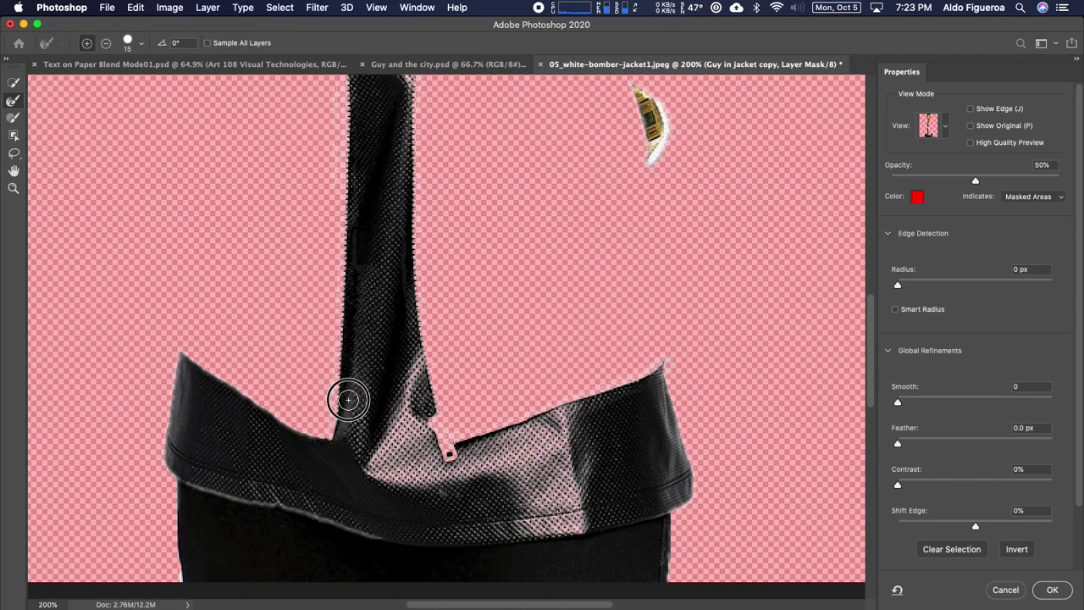
mouse_move(321, 432)
mouse_down()
mouse_move(310, 435)
mouse_move(195, 361)
mouse_move(211, 358)
mouse_up()
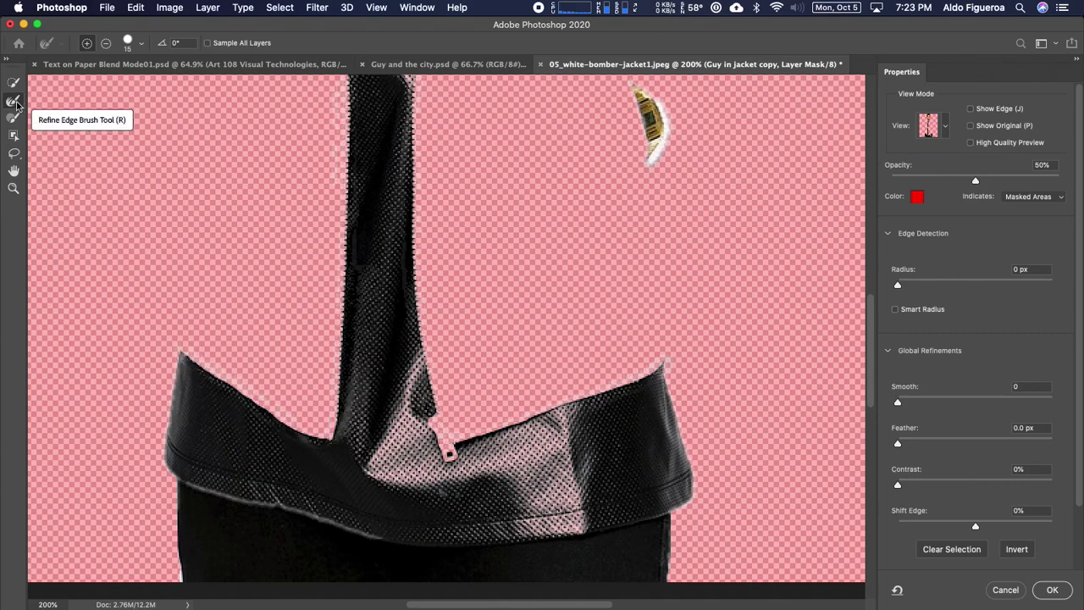
Refine the outer sides of the shirt hem and trousers, plus the hem's lower edge, with the Refine Edge Brush.
scroll(167, 342, down, 3)
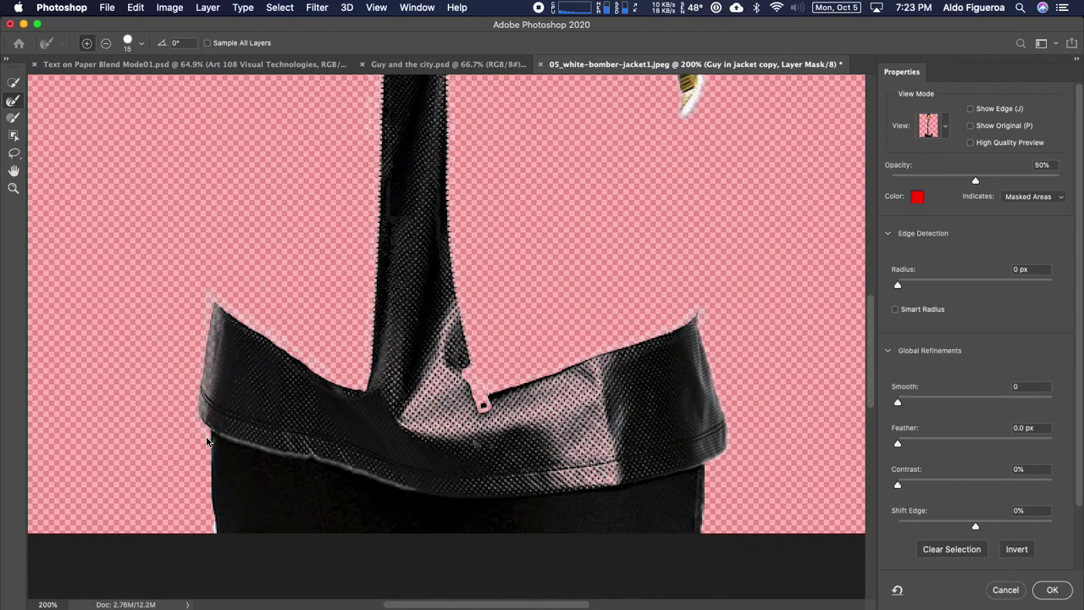
drag(215, 439, 217, 542)
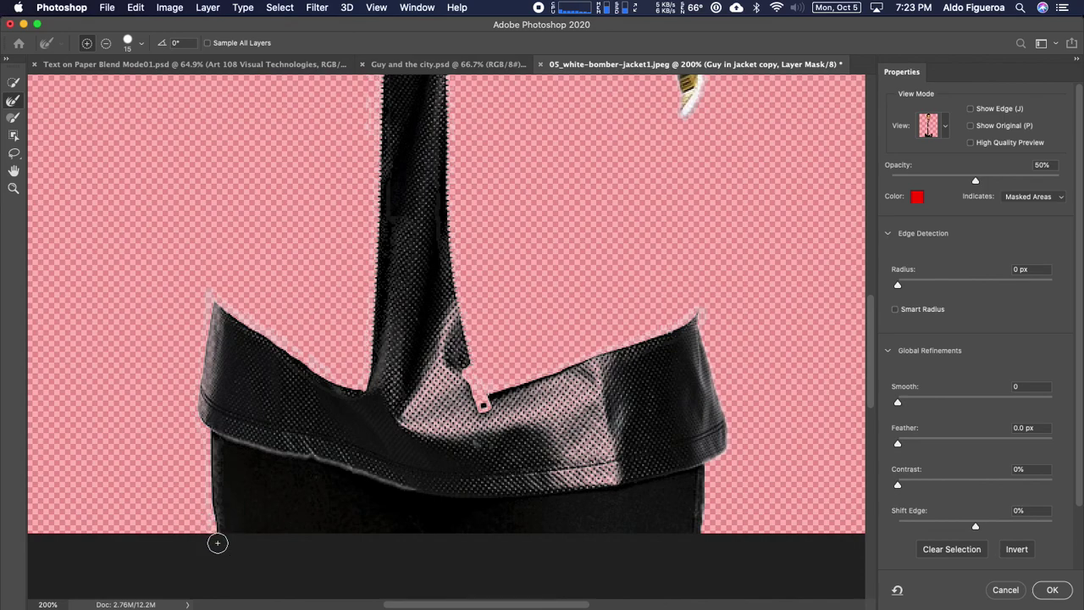
mouse_move(706, 326)
mouse_down()
mouse_move(718, 465)
mouse_move(711, 453)
mouse_move(704, 542)
mouse_move(722, 462)
mouse_move(720, 519)
mouse_move(738, 466)
mouse_up()
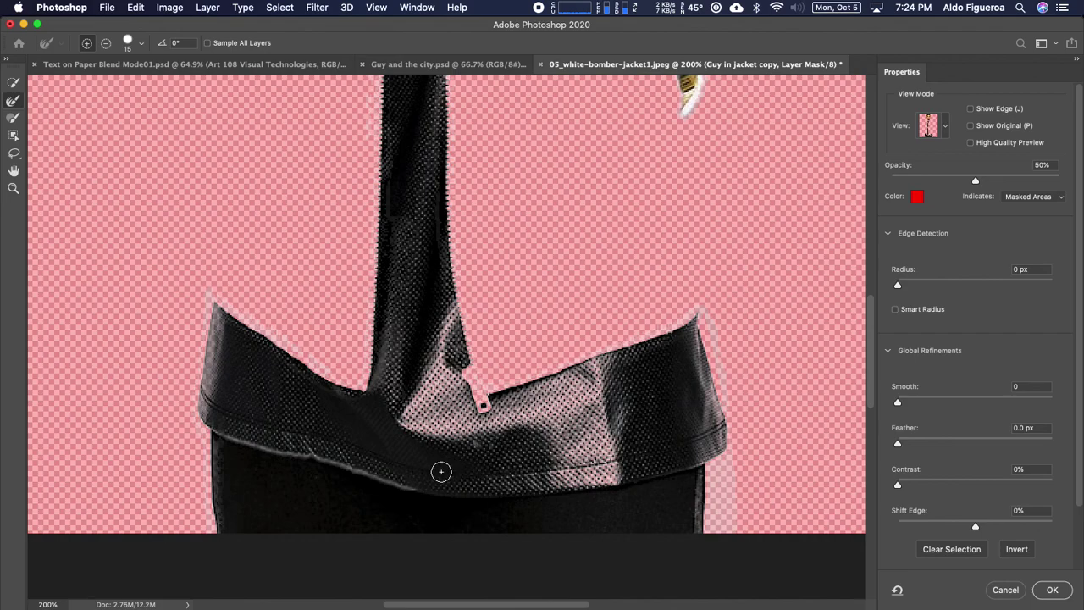
mouse_move(412, 490)
mouse_down()
mouse_move(322, 452)
mouse_move(231, 438)
mouse_up()
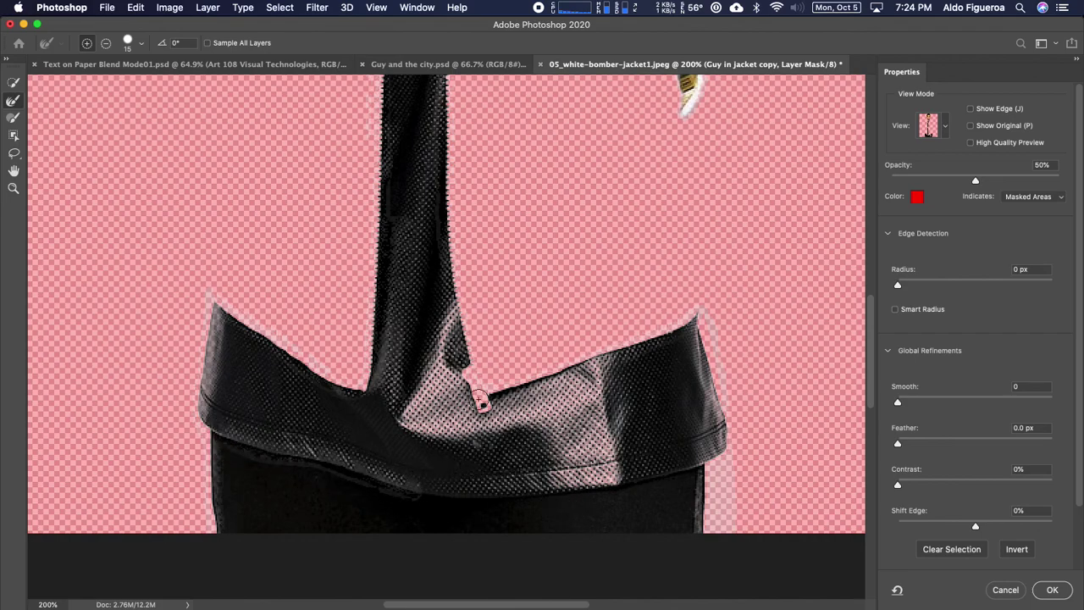
Try to refine the outline of the gold watch fragment with the Refine Edge Brush at size 15.
scroll(536, 288, down, 5)
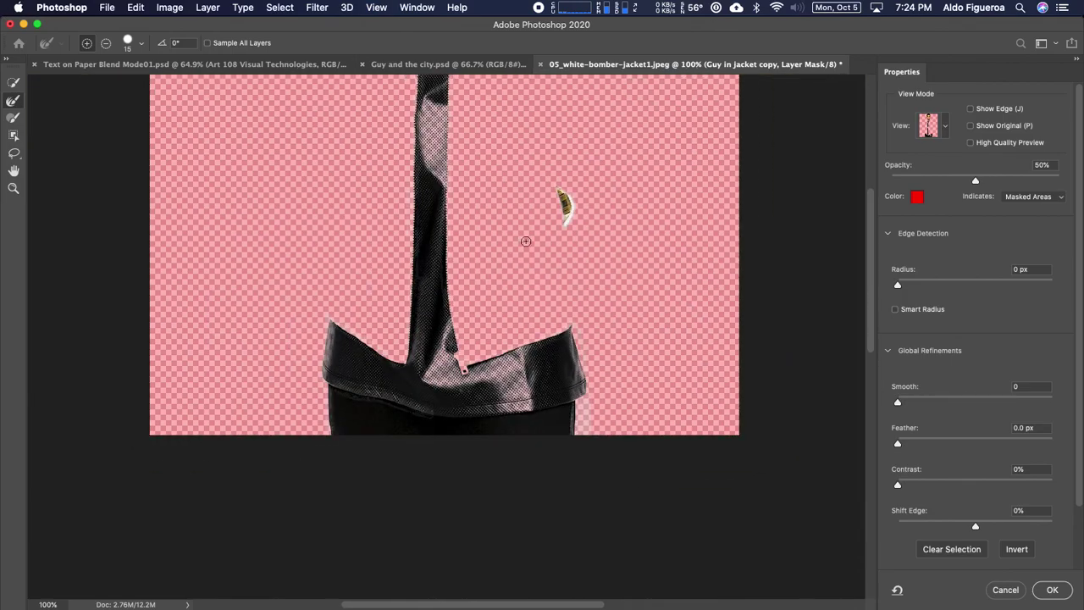
scroll(488, 268, up, 6)
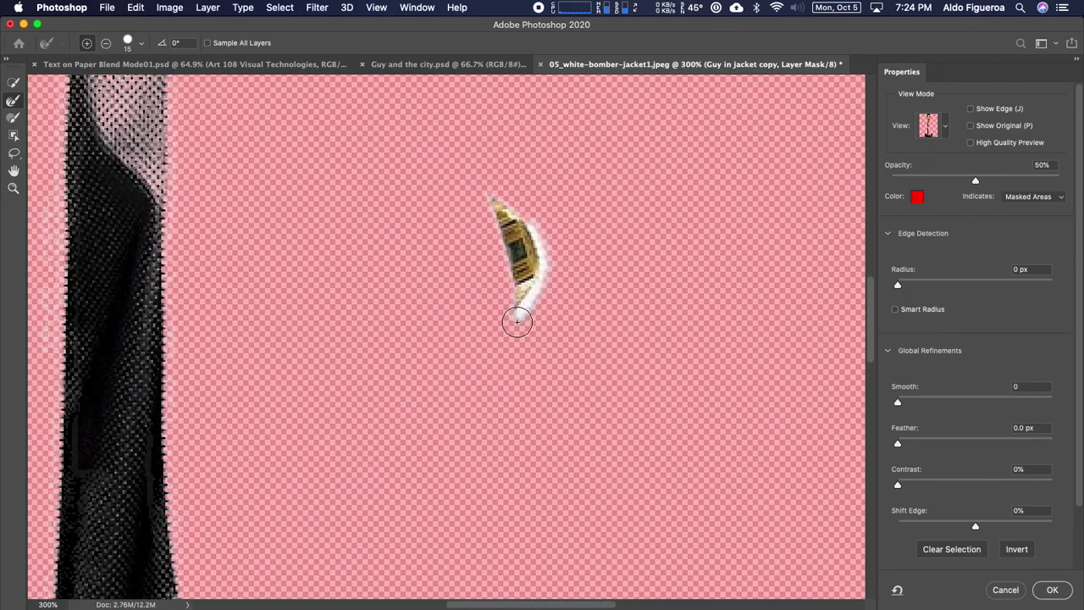
mouse_move(516, 322)
mouse_down()
mouse_move(547, 252)
mouse_move(502, 203)
mouse_move(541, 220)
mouse_move(551, 243)
mouse_move(531, 311)
mouse_move(510, 319)
mouse_move(512, 302)
mouse_move(532, 323)
mouse_up()
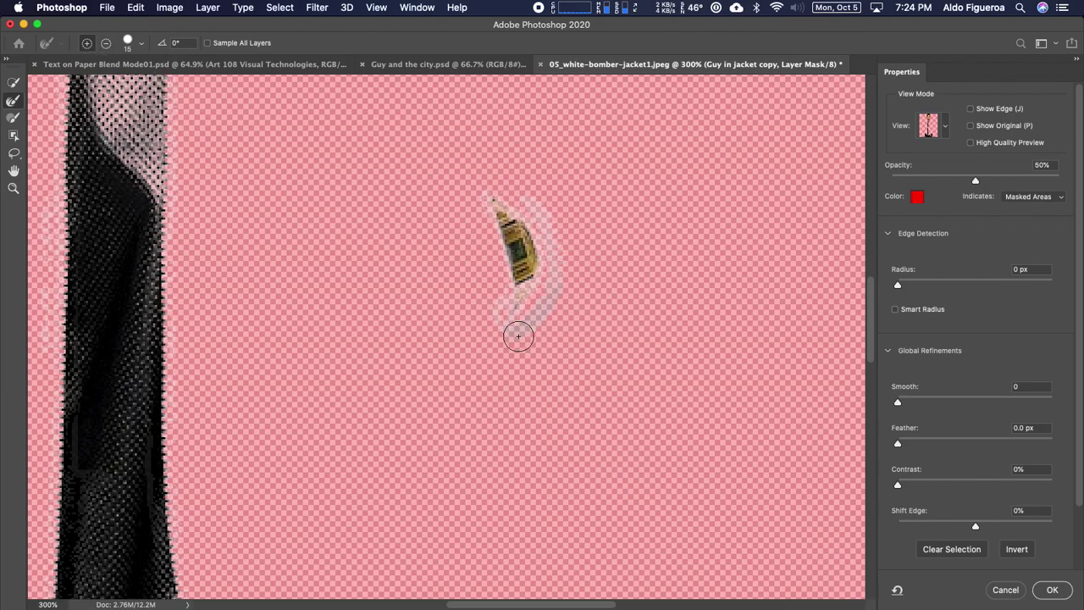
key(alt)
key(bracketright)
key(bracketright)
mouse_move(496, 308)
mouse_down()
mouse_move(528, 326)
mouse_move(551, 279)
mouse_move(535, 208)
mouse_move(493, 187)
mouse_move(536, 229)
mouse_move(520, 295)
mouse_up()
key(bracketleft)
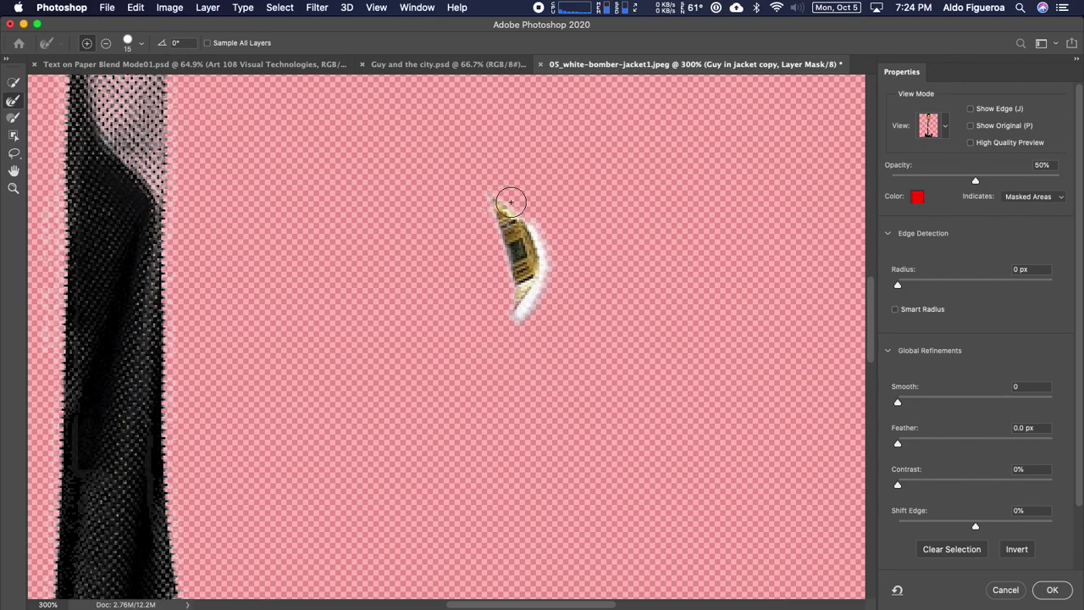
Refine the outer edge of the gold watch fragment with the Refine Edge Brush at size 10.
key(bracketright)
mouse_move(513, 202)
mouse_down()
mouse_move(533, 220)
mouse_move(542, 257)
mouse_move(522, 310)
mouse_move(540, 285)
mouse_move(530, 206)
mouse_up()
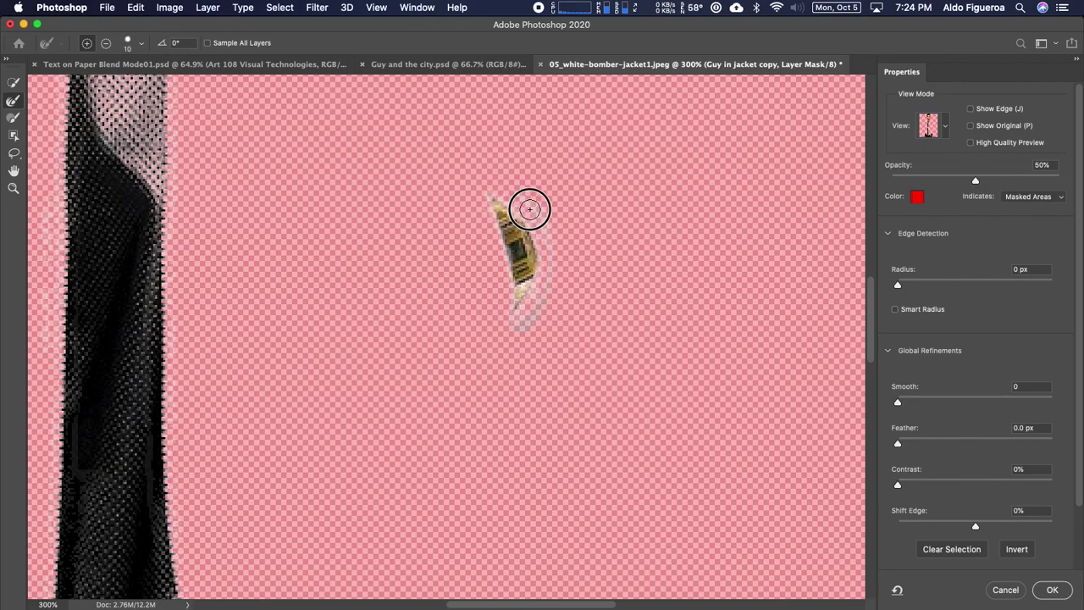
key(bracketleft)
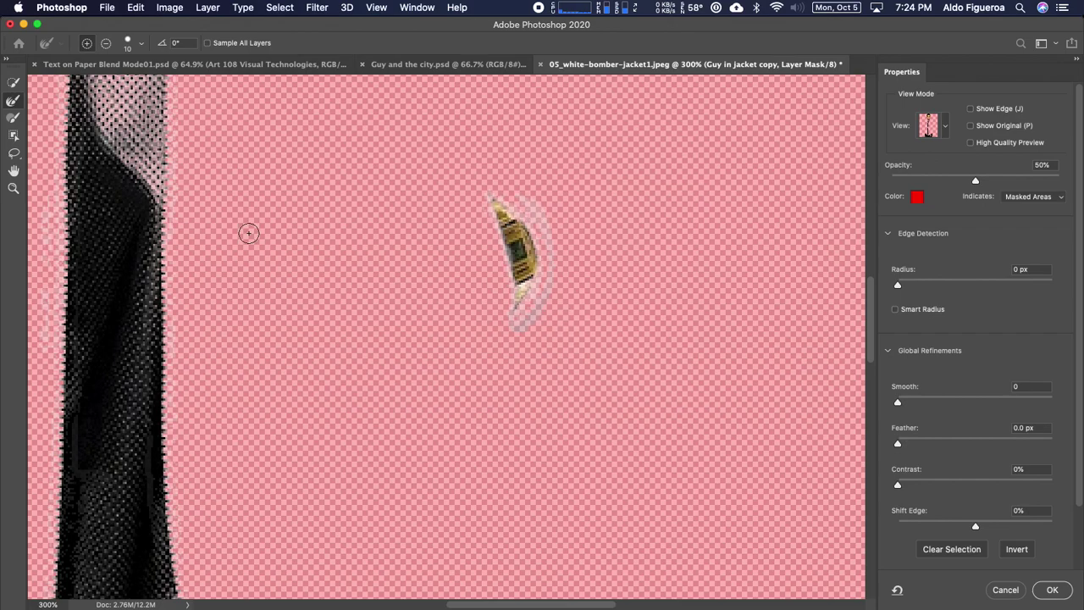
Paint the area around the gold watch fragment back into the mask with the Brush tool at size 20.
click(15, 122)
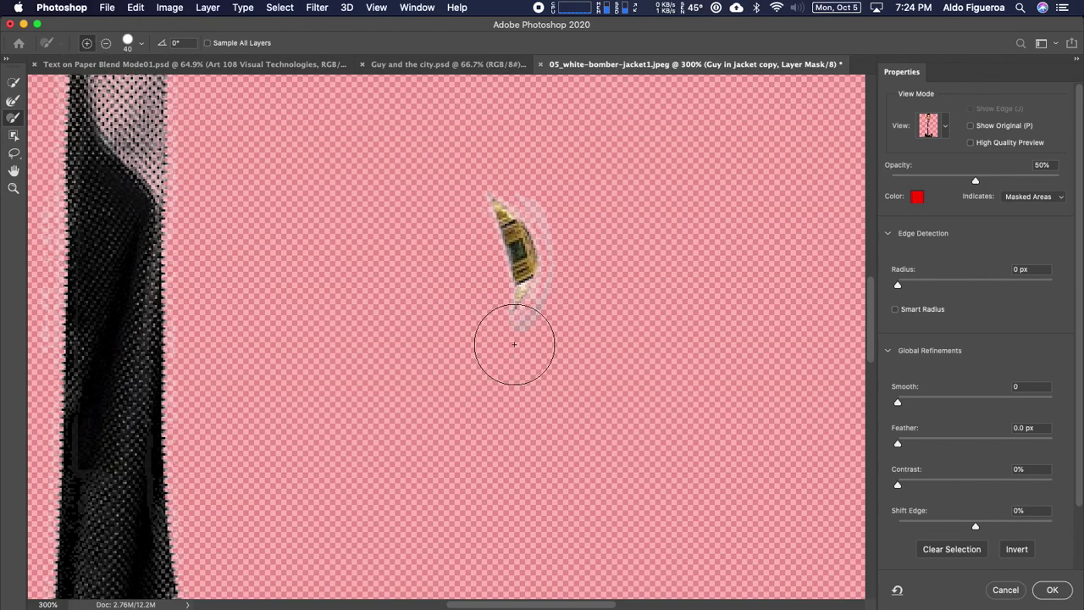
key(bracketleft)
key(bracketright)
mouse_move(524, 320)
mouse_down()
mouse_move(545, 289)
mouse_move(527, 225)
mouse_move(498, 213)
mouse_up()
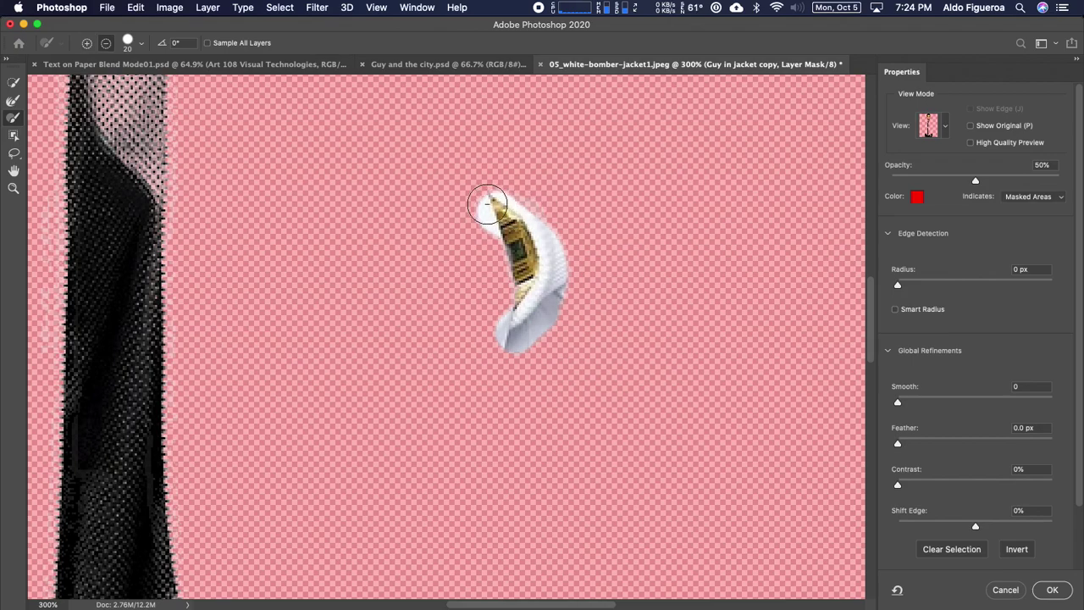
Subtract the excess white sleeve around the gold watch fragment from the mask with the Brush tool at size 20.
key(bracketright)
key(bracketright)
key(bracketright)
mouse_move(517, 181)
mouse_down()
mouse_move(550, 219)
mouse_move(561, 263)
mouse_move(540, 321)
mouse_move(499, 341)
mouse_up()
key(bracketleft)
key(bracketleft)
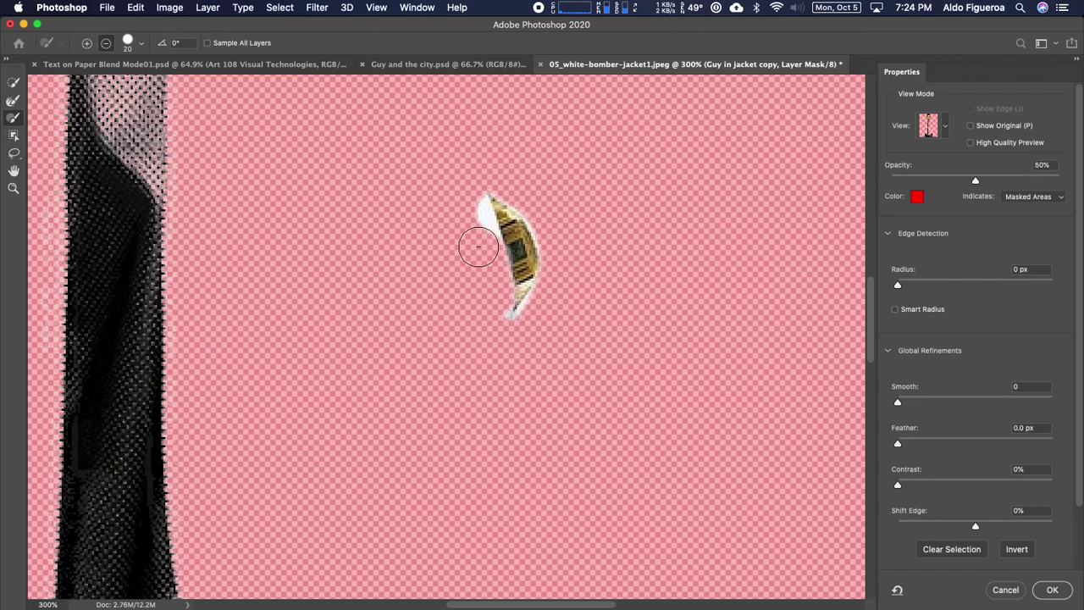
key(bracketright)
key(bracketright)
drag(466, 229, 462, 191)
key(bracketleft)
key(bracketleft)
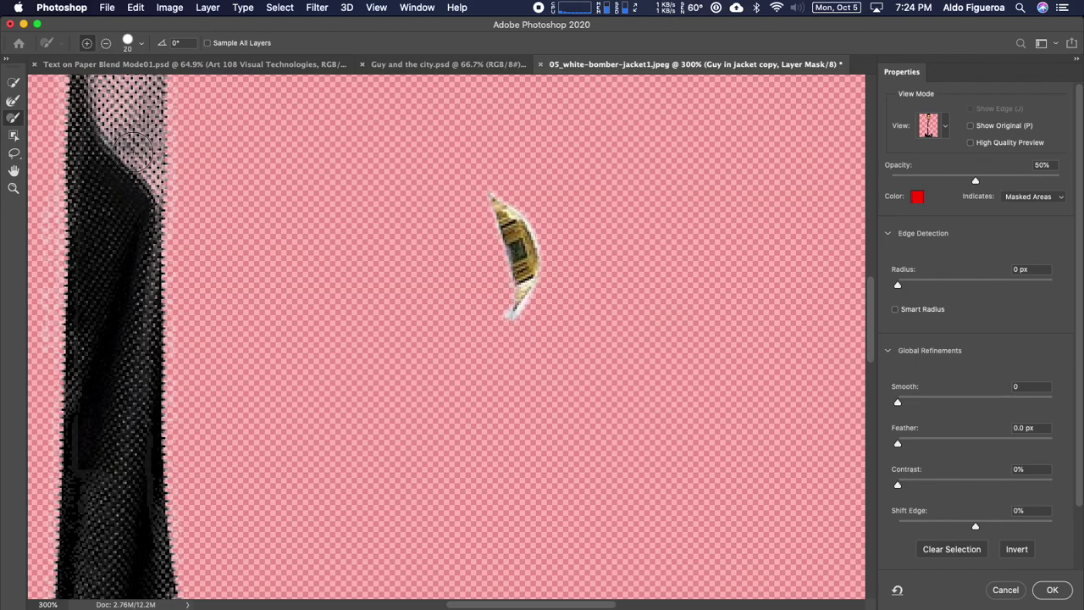
Refine the watch fragment's outline with the Refine Edge Brush at size 10 and apply the Select and Mask changes.
click(15, 103)
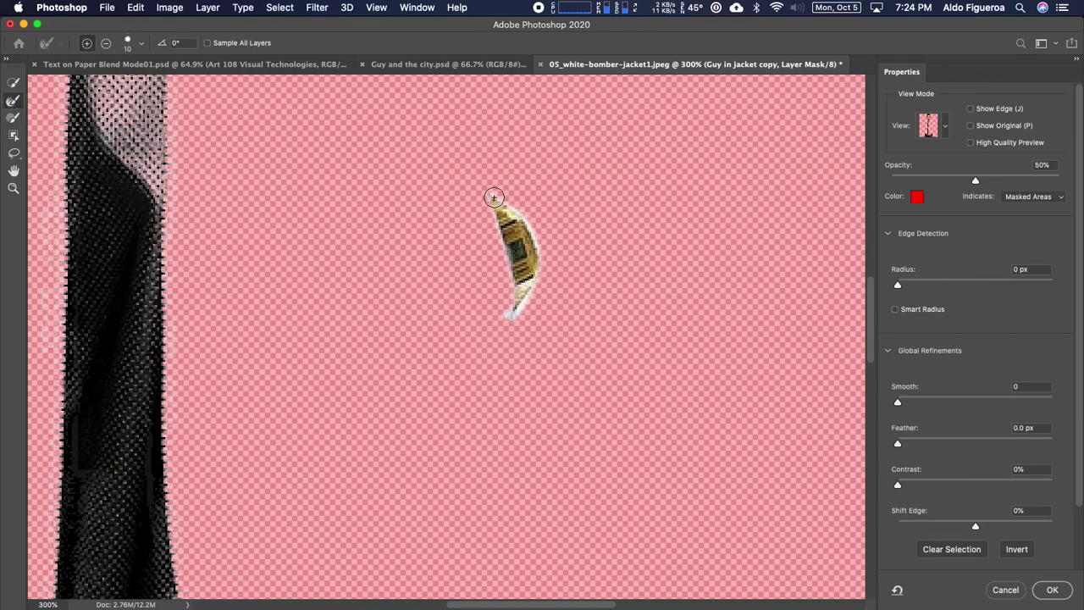
mouse_move(500, 197)
mouse_down()
mouse_move(496, 186)
mouse_move(528, 212)
mouse_move(540, 246)
mouse_move(536, 291)
mouse_move(503, 319)
mouse_move(542, 288)
mouse_move(487, 303)
mouse_up()
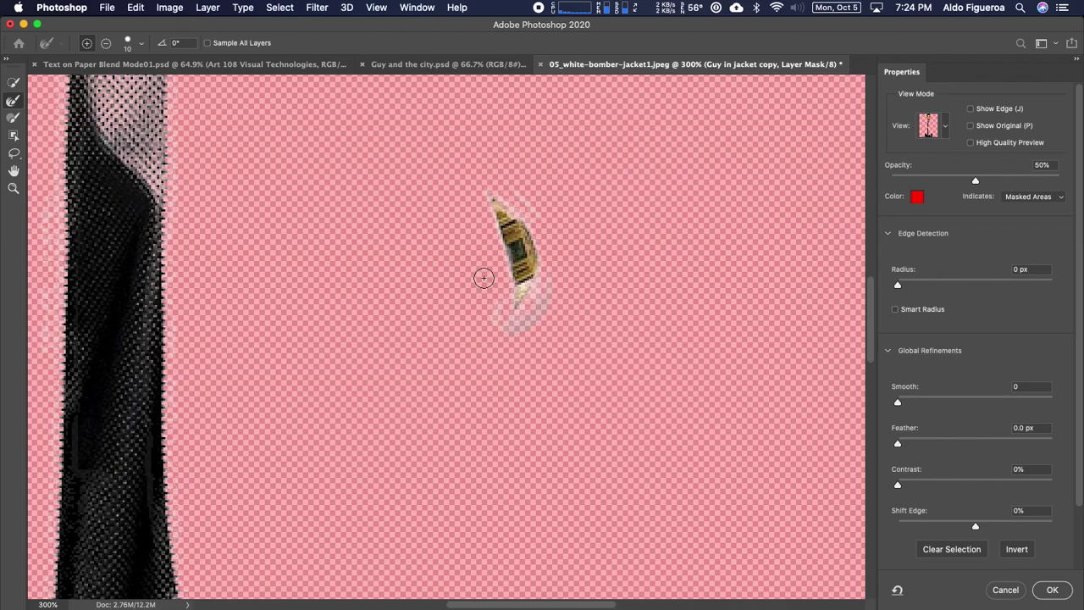
key(super+minus)
key(super+minus)
key(super+minus)
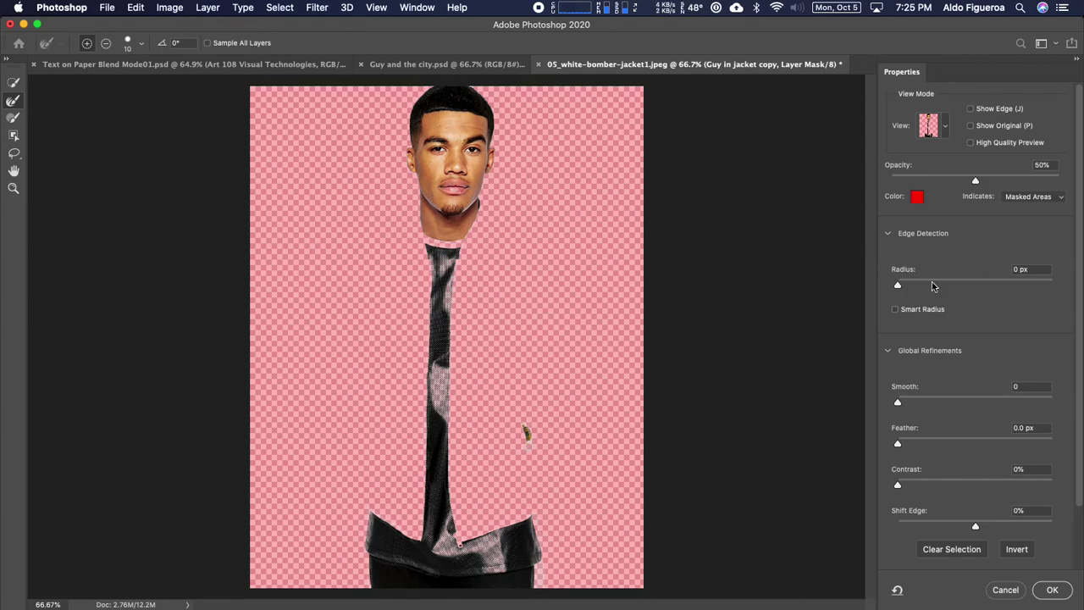
click(1052, 590)
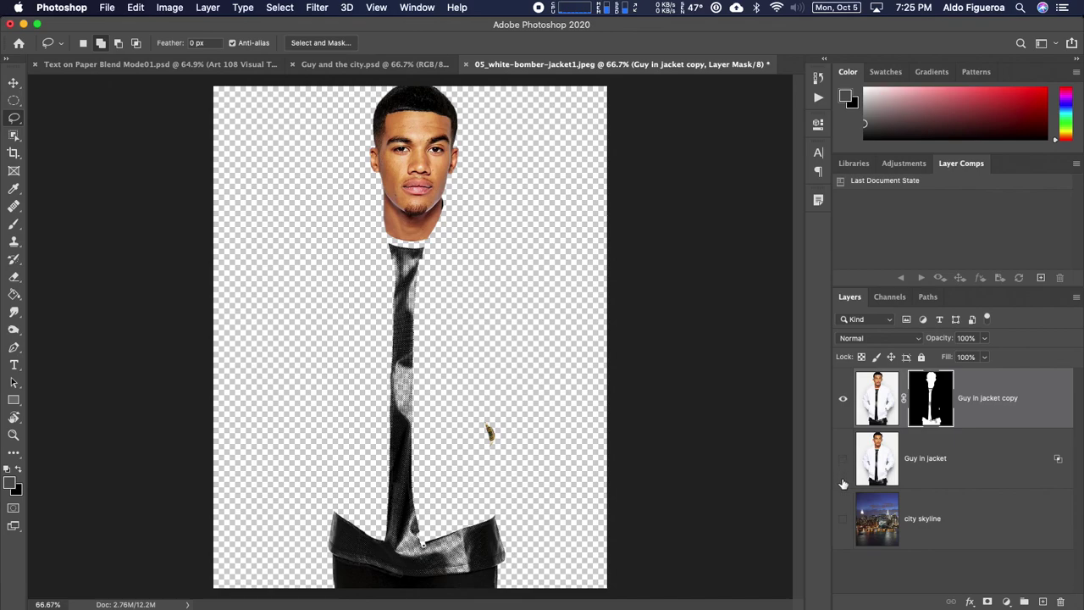
Show the city skyline and Guy in jacket layers beneath the masked copy.
click(842, 520)
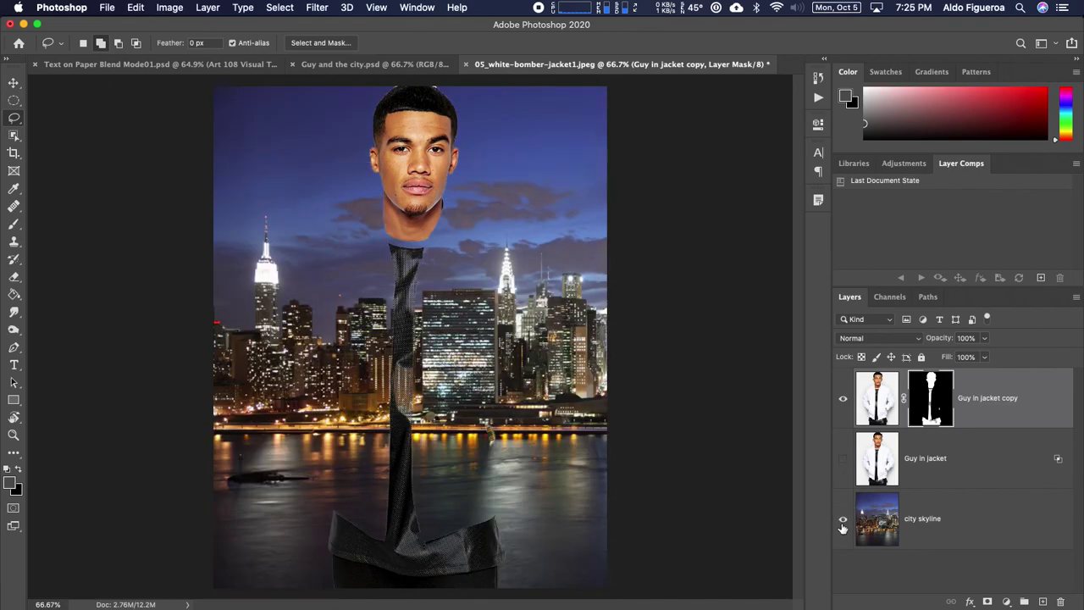
click(843, 459)
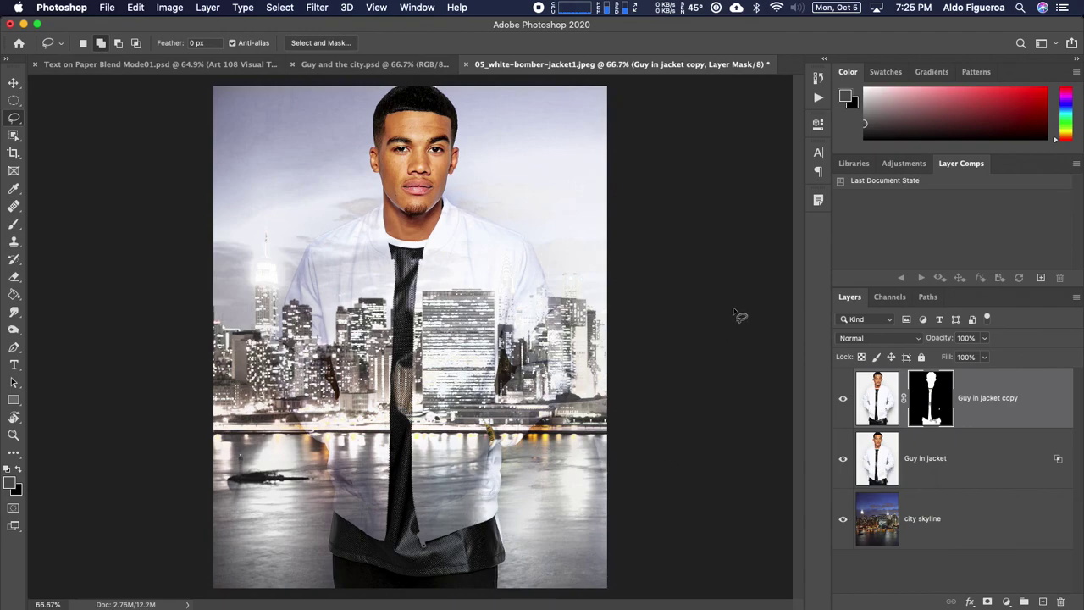
Compare the composite with and without the Guy in jacket copy layer by toggling its visibility.
click(841, 402)
click(841, 402)
click(842, 402)
click(842, 402)
click(841, 402)
click(841, 402)
click(841, 402)
click(842, 402)
click(841, 403)
click(841, 402)
click(841, 402)
click(841, 402)
click(842, 402)
click(841, 402)
Try to shift the city skyline layer sideways behind the man with the Move tool.
click(964, 525)
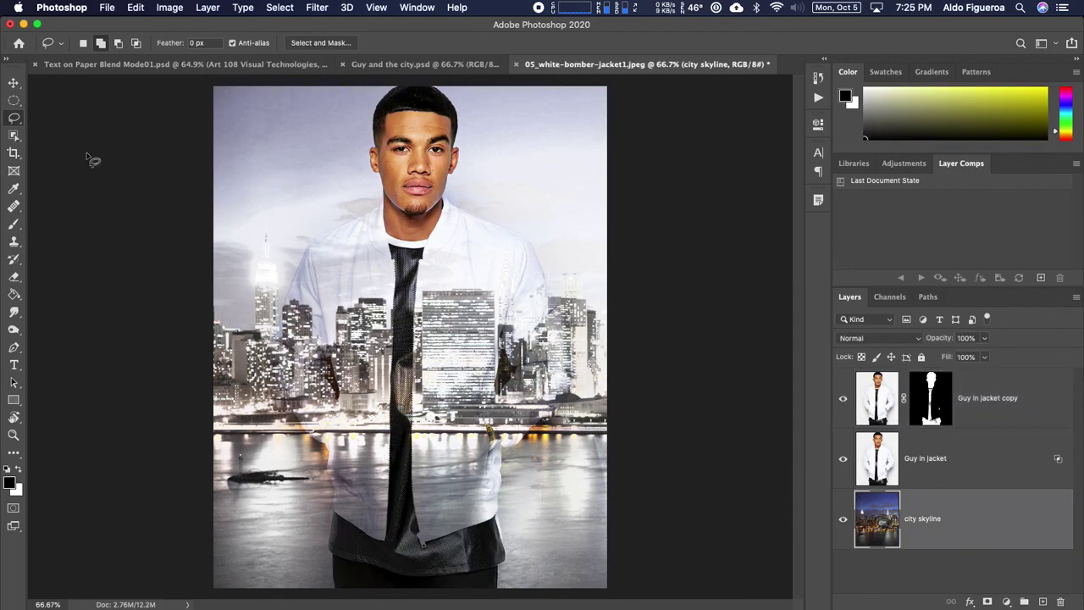
click(16, 82)
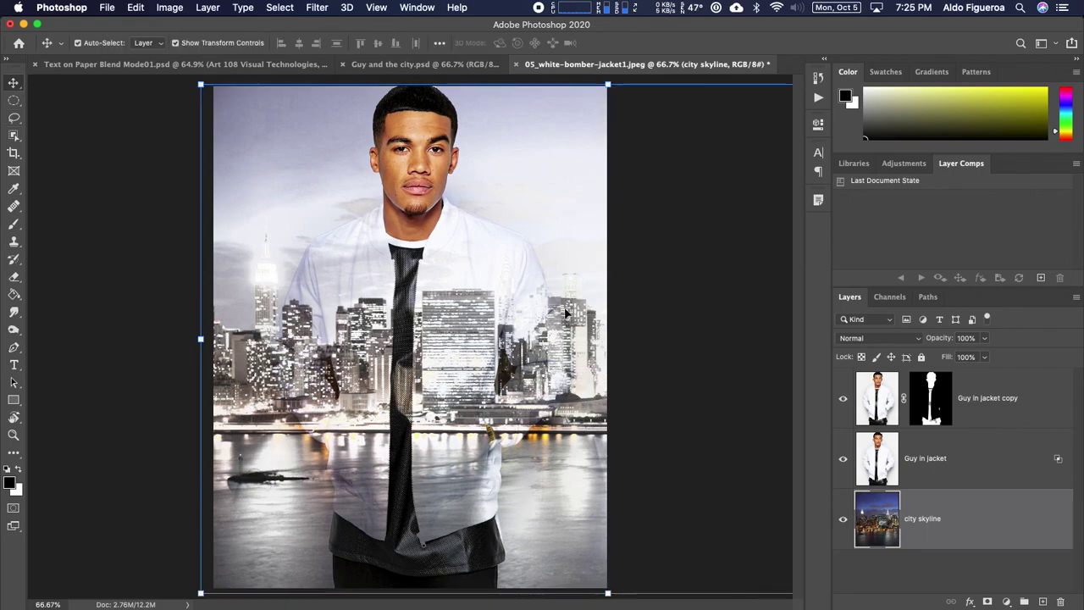
drag(565, 314, 537, 307)
key(super+z)
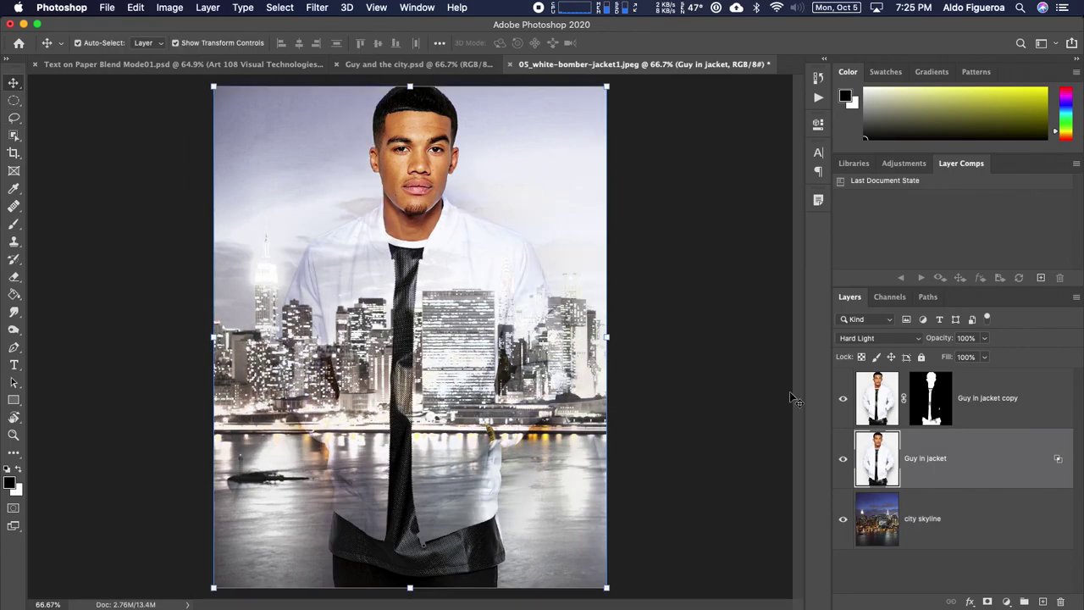
click(977, 532)
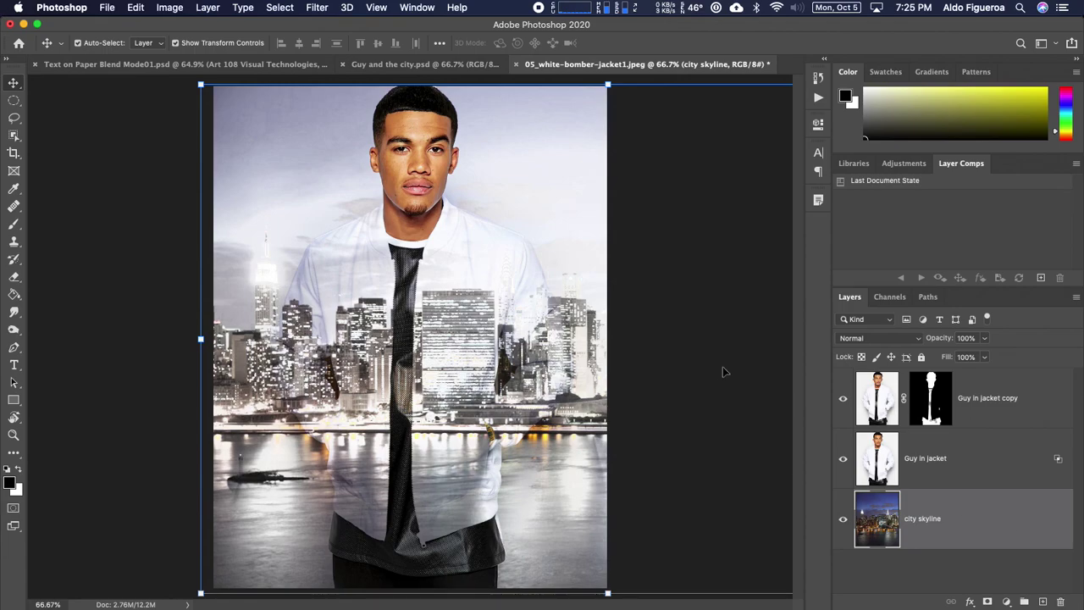
click(697, 364)
click(687, 367)
click(194, 381)
click(171, 382)
click(192, 385)
drag(351, 415, 305, 414)
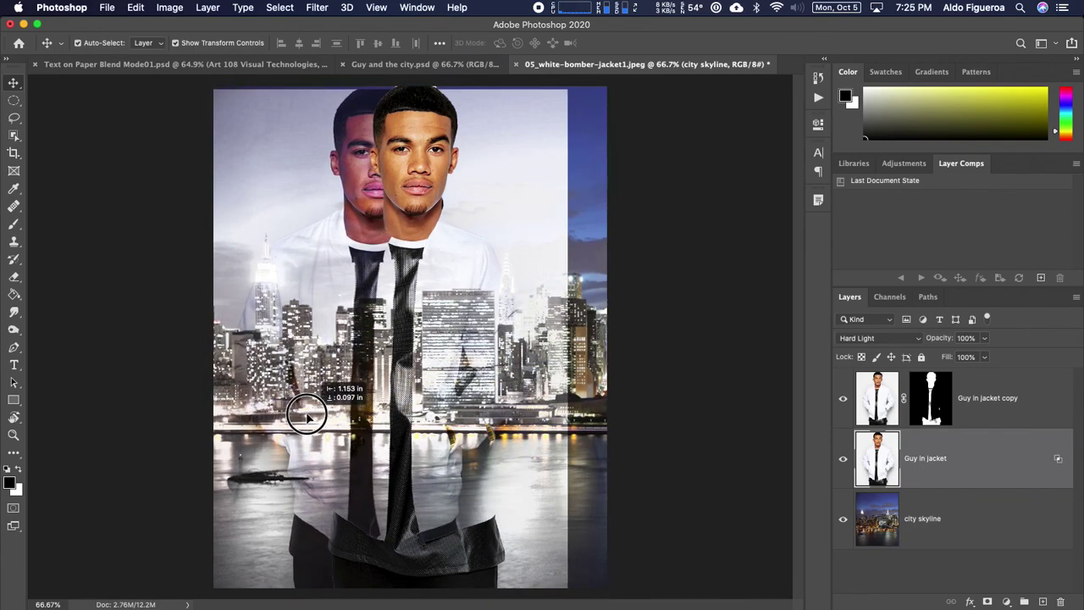
key(super+z)
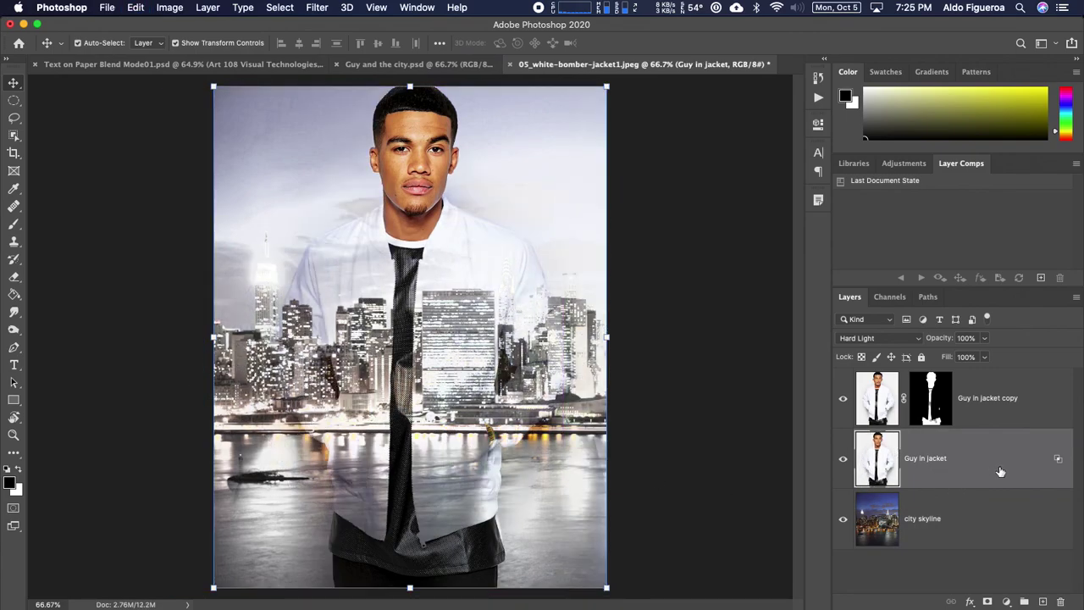
Select the city skyline layer and nudge it left behind the man so the buildings sit differently across the jacket.
click(970, 526)
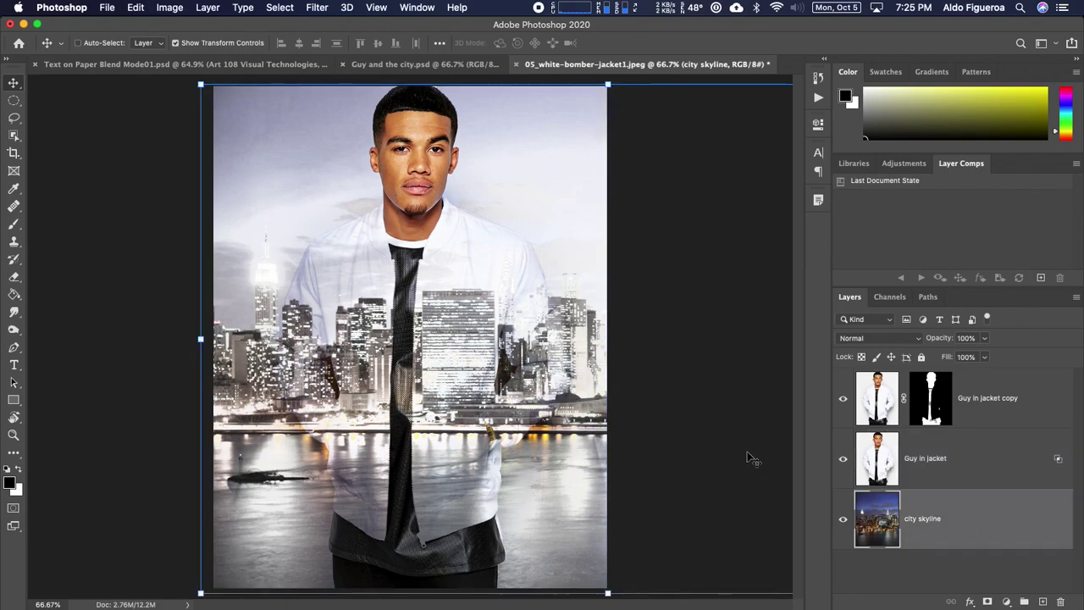
key(super+minus)
mouse_move(667, 351)
mouse_down()
mouse_move(677, 342)
mouse_move(617, 353)
mouse_move(654, 352)
mouse_up()
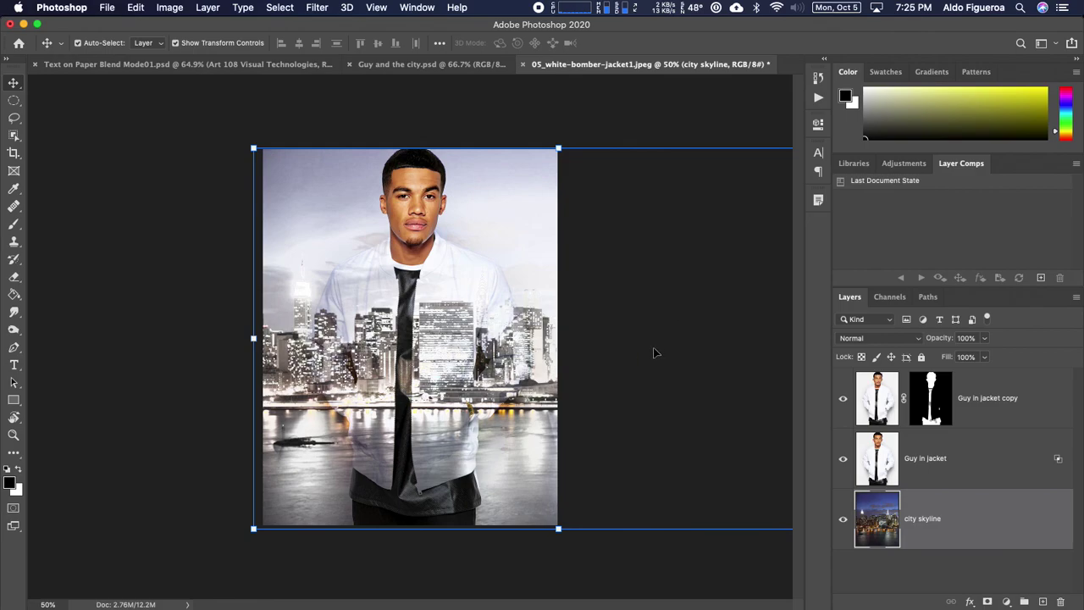
key(Left)
key(Left)
key(Left)
key(Left)
key(Left)
key(Left)
key(Left)
key(Left)
key(Left)
key(Left)
key(Left)
key(Left)
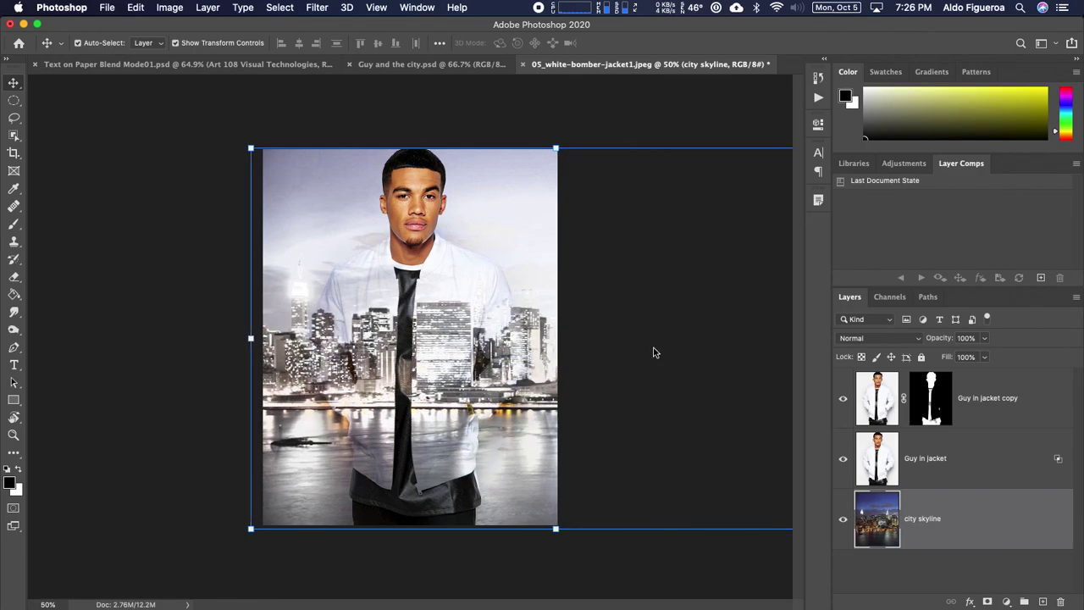
key(Left)
key(Left)
key(Left)
key(Left)
key(Left)
key(Left)
key(Left)
key(Left)
key(Left)
key(Left)
key(Left)
key(Left)
key(Left)
key(Left)
key(Left)
key(Left)
key(Left)
key(Left)
key(Left)
key(Left)
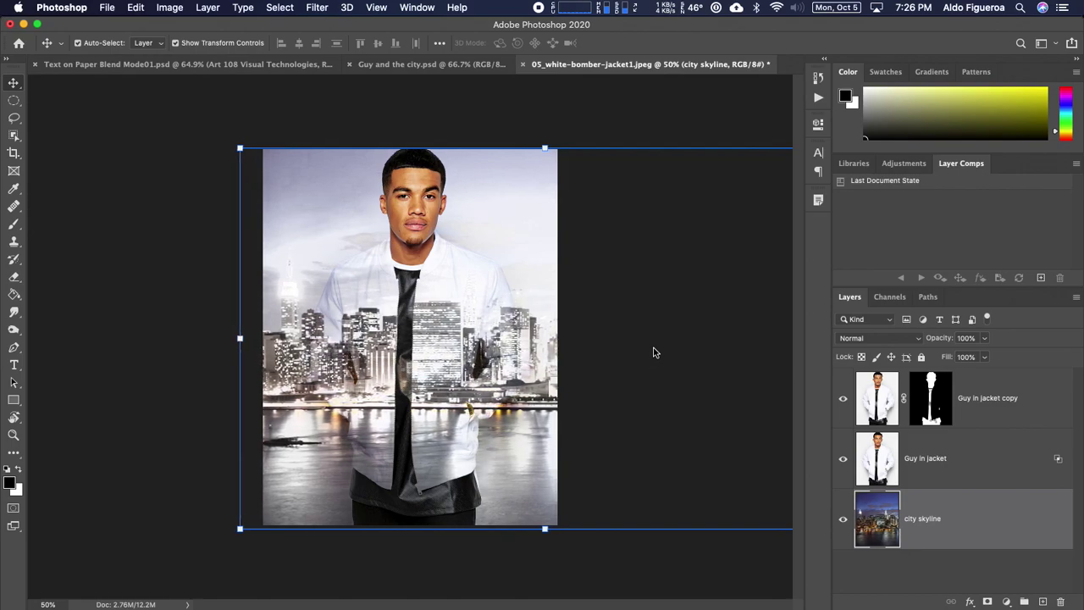
key(Left)
key(Left)
key(Left)
key(Left)
key(Left)
key(Left)
key(Left)
key(Left)
key(Left)
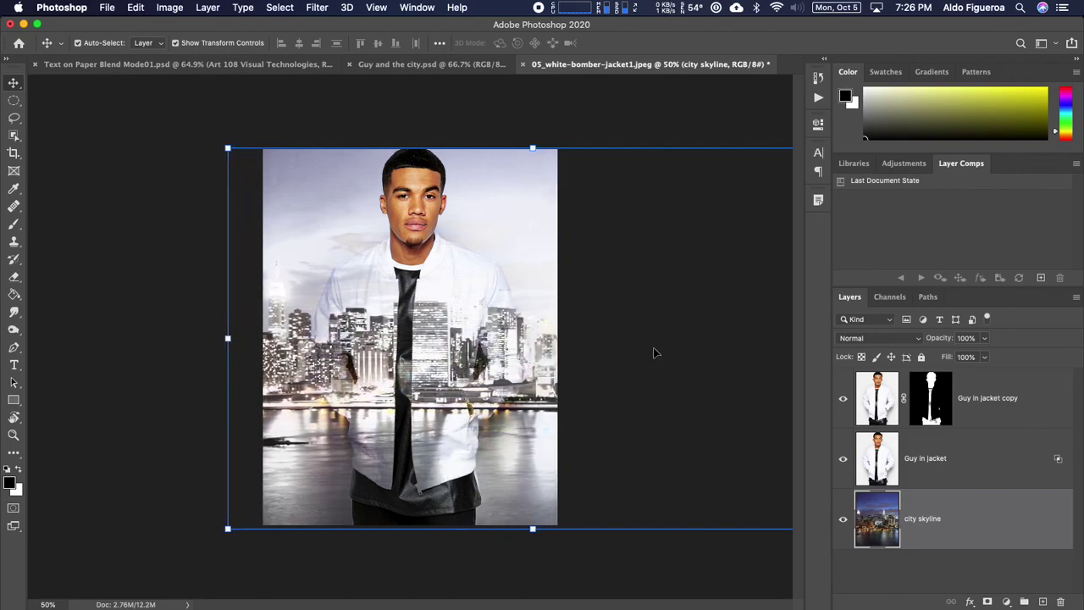
Nudge the city skyline layer far left behind the man, until its right edge is just beyond the canvas's right edge.
key(Left)
key(Left)
key(Left)
key(Left)
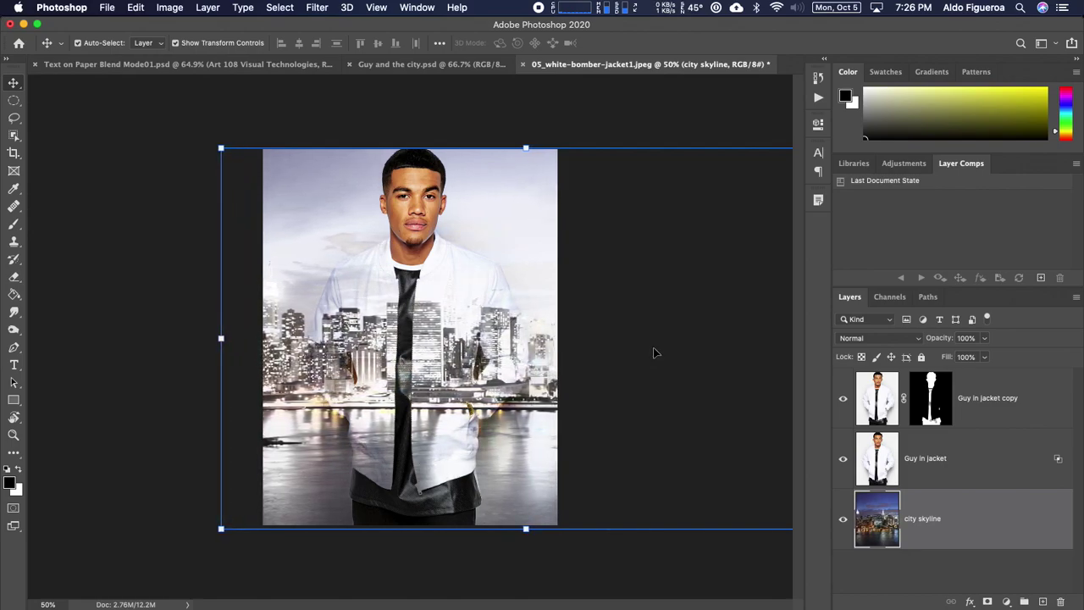
key(shift+Left)
key(shift+Left)
key(shift+Left)
key(shift+Left)
key(shift+Left)
key(shift+Left)
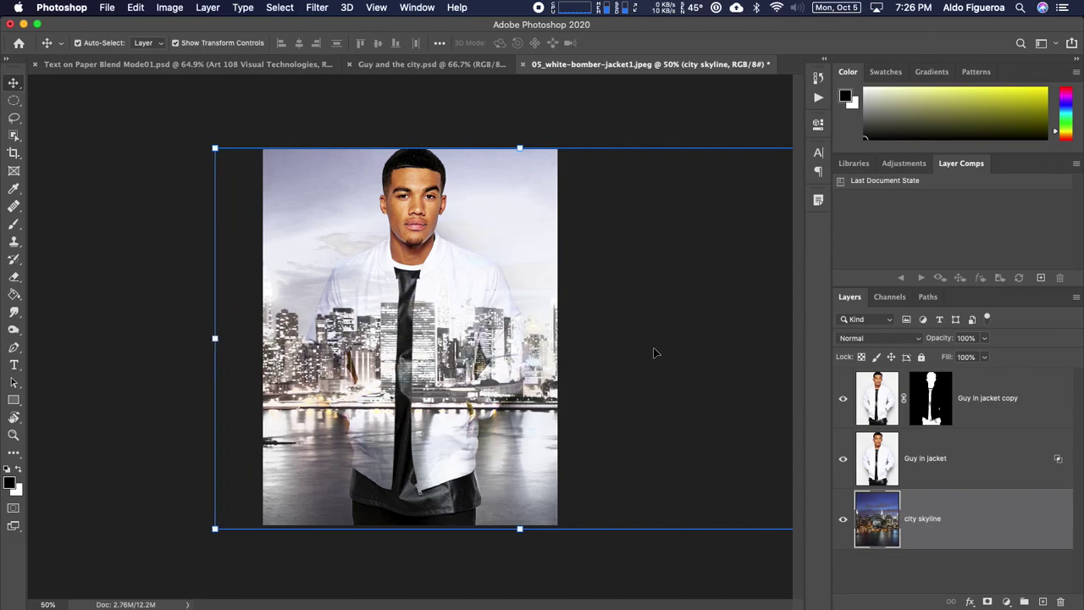
key(shift+Left)
key(shift+Left)
key(shift+Left)
key(shift+Left)
key(shift+Left)
key(shift+Left)
key(shift+Left)
key(shift+Left)
key(shift+Left)
key(shift+Left)
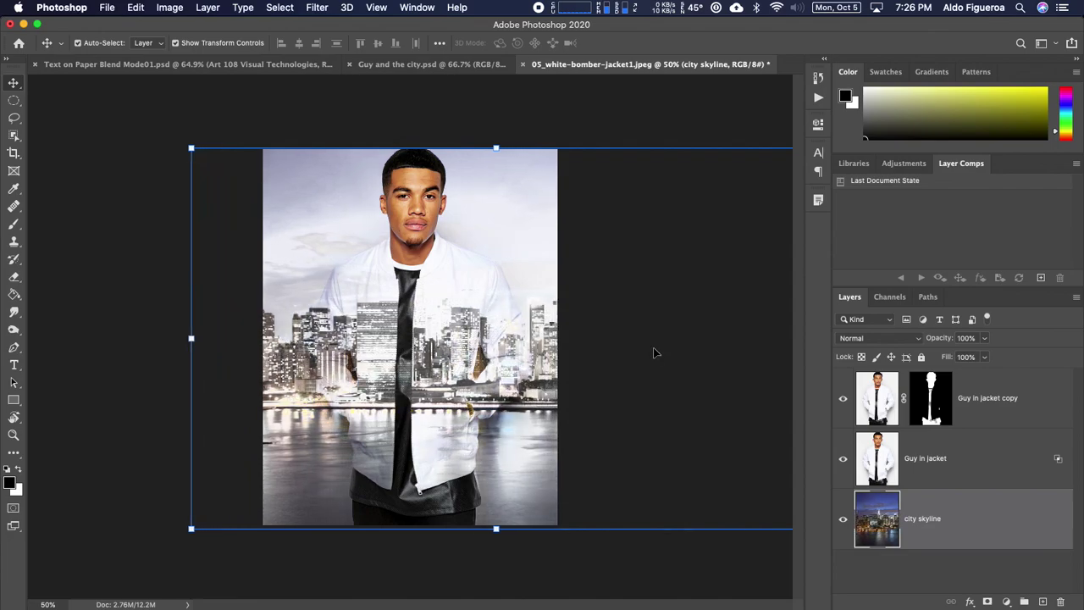
key(shift+Left)
key(shift+Left)
key(shift+Left)
key(shift+Left)
key(shift+Left)
key(shift+Left)
key(shift+Left)
key(shift+Left)
key(shift+Left)
key(shift+Left)
key(shift+Left)
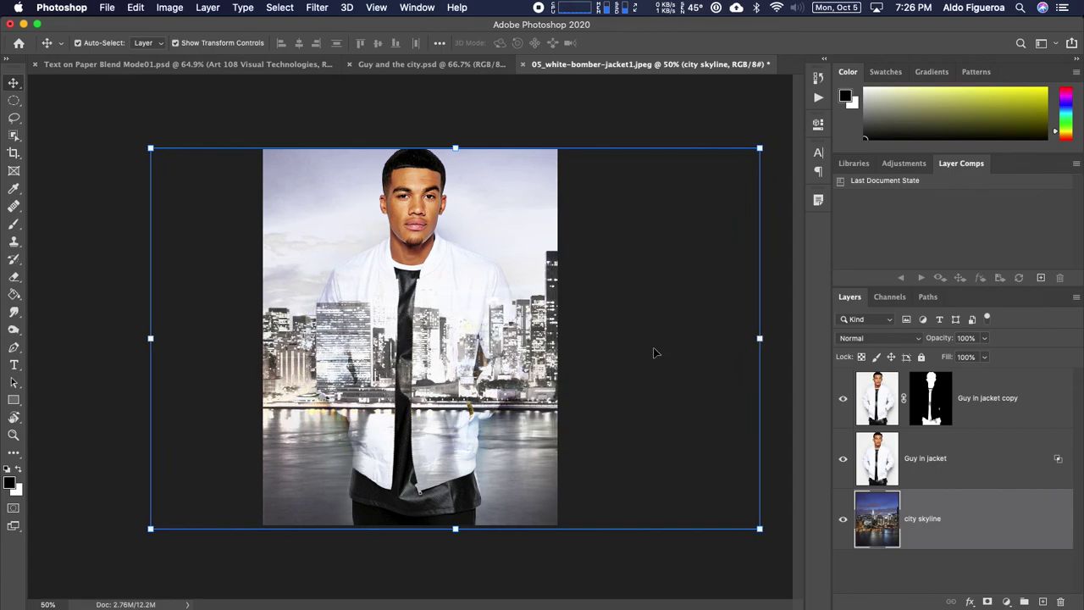
key(shift+Left)
key(shift+Left)
key(shift+Left)
key(shift+Left)
key(shift+Left)
key(shift+Left)
key(shift+Left)
key(shift+Left)
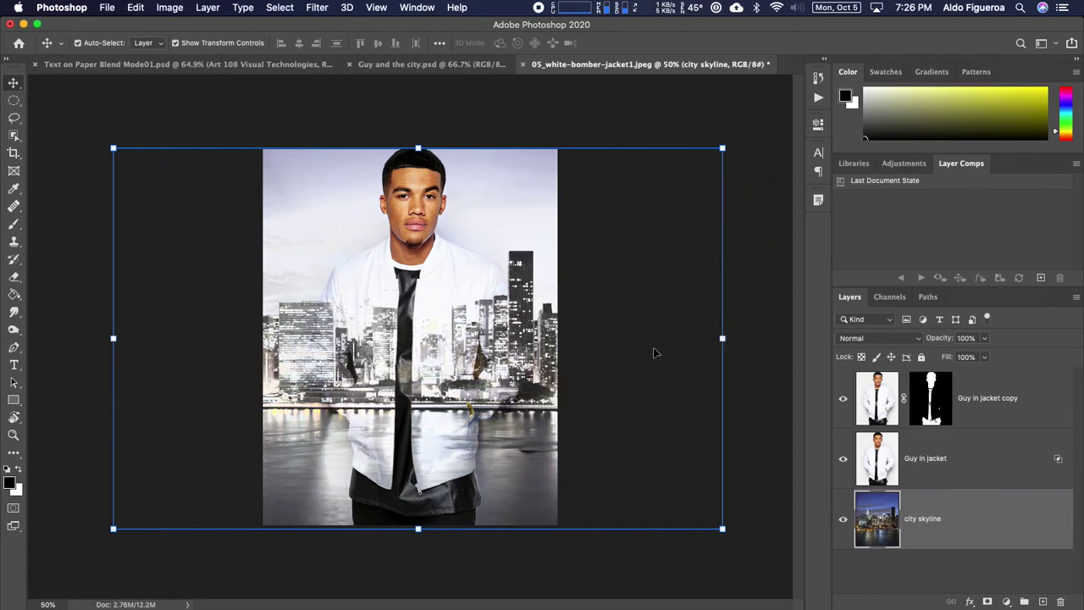
key(shift+Left)
key(shift+Left)
key(shift+Left)
key(shift+Left)
key(shift+Left)
key(shift+Left)
key(shift+Left)
key(shift+Left)
key(shift+Left)
key(shift+Left)
key(shift+Left)
key(shift+Left)
key(shift+Left)
key(shift+Left)
key(shift+Left)
key(shift+Left)
key(shift+Left)
key(shift+Left)
key(shift+Left)
key(shift+Left)
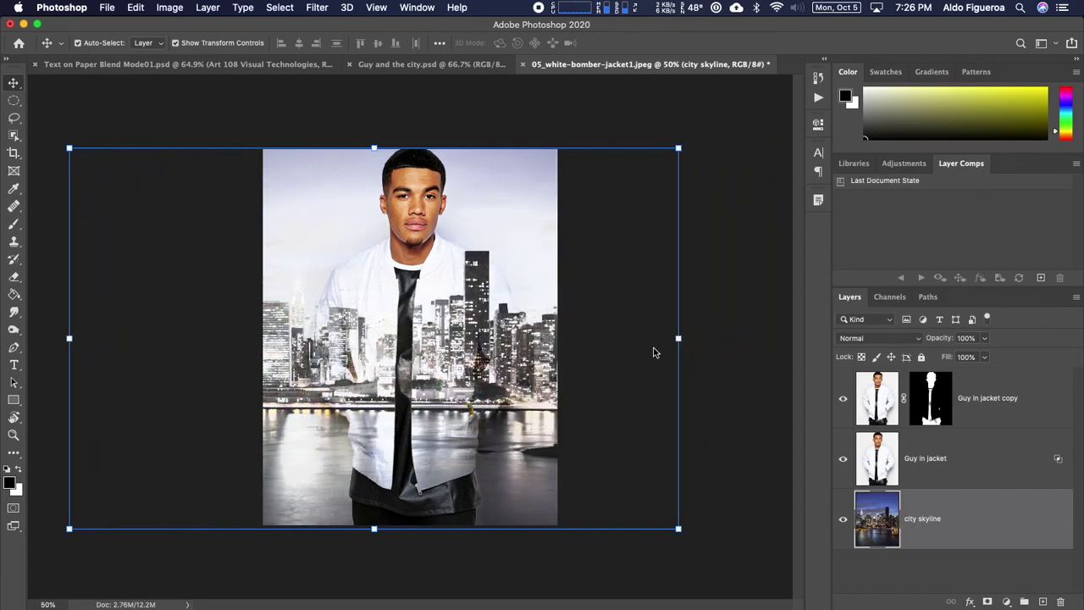
key(shift+Left)
key(shift+Left)
key(shift+Left)
key(shift+Left)
key(shift+Left)
key(shift+Left)
key(shift+Left)
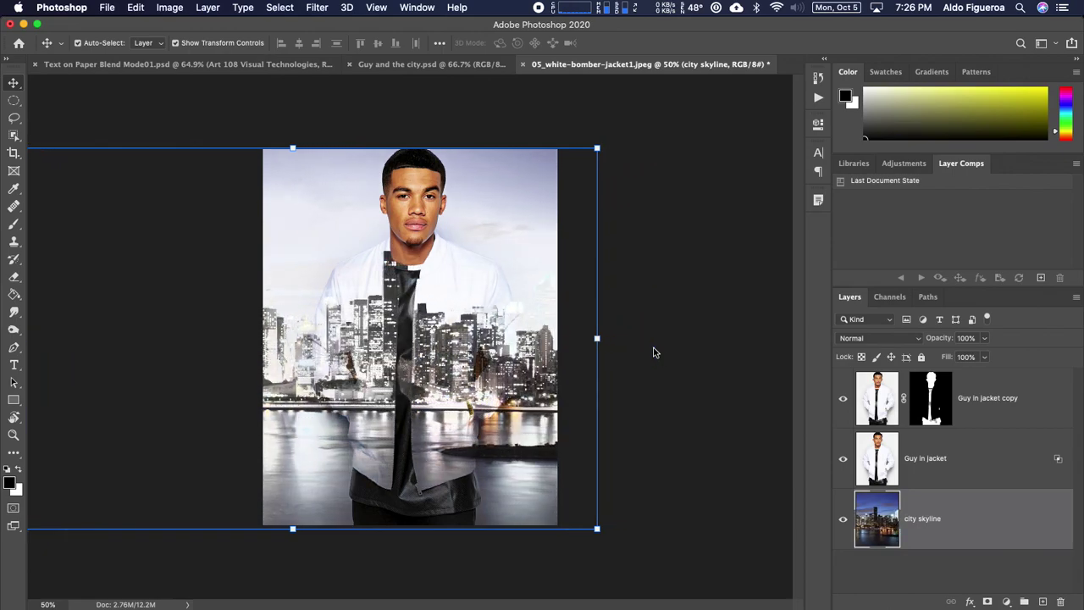
Nudge the city skyline layer back right until its left edge sits just outside the canvas's left edge.
key(shift+Right)
key(shift+Right)
key(shift+Right)
key(shift+Right)
key(shift+Right)
key(shift+Right)
key(shift+Right)
key(shift+Right)
key(shift+Right)
key(shift+Right)
key(shift+Right)
key(shift+Right)
key(shift+Right)
key(shift+Right)
key(shift+Right)
key(shift+Right)
key(shift+Right)
key(shift+Right)
key(shift+Right)
key(shift+Right)
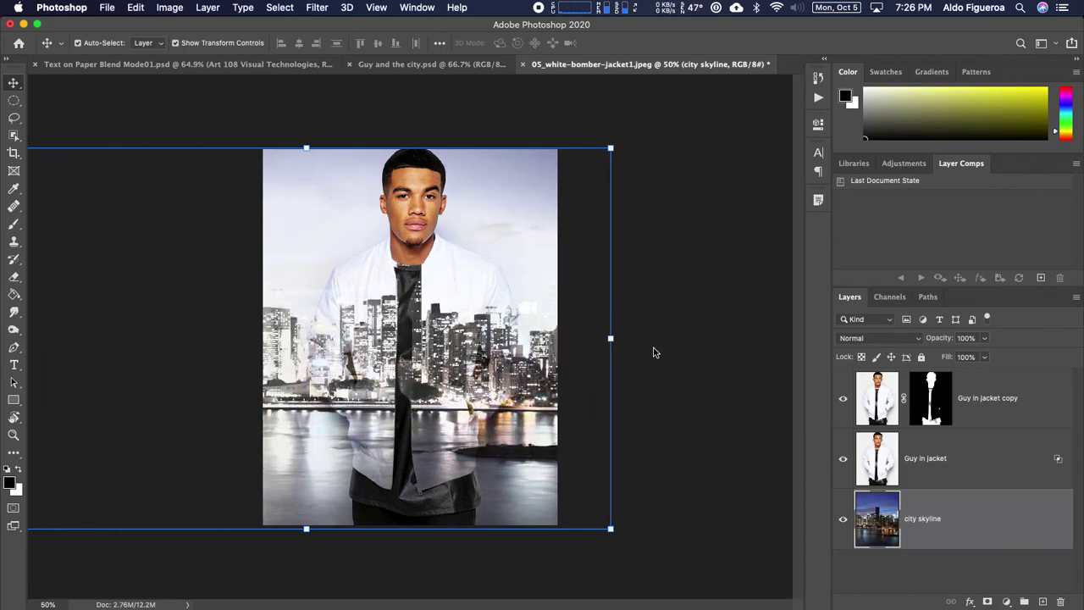
key(shift+Right)
key(shift+Right)
key(shift+Right)
key(shift+Right)
key(shift+Right)
key(shift+Right)
key(shift+Right)
key(shift+Right)
key(shift+Right)
key(shift+Right)
key(shift+Right)
key(shift+Right)
key(shift+Right)
key(shift+Right)
key(shift+Right)
key(shift+Right)
key(shift+Right)
key(shift+Right)
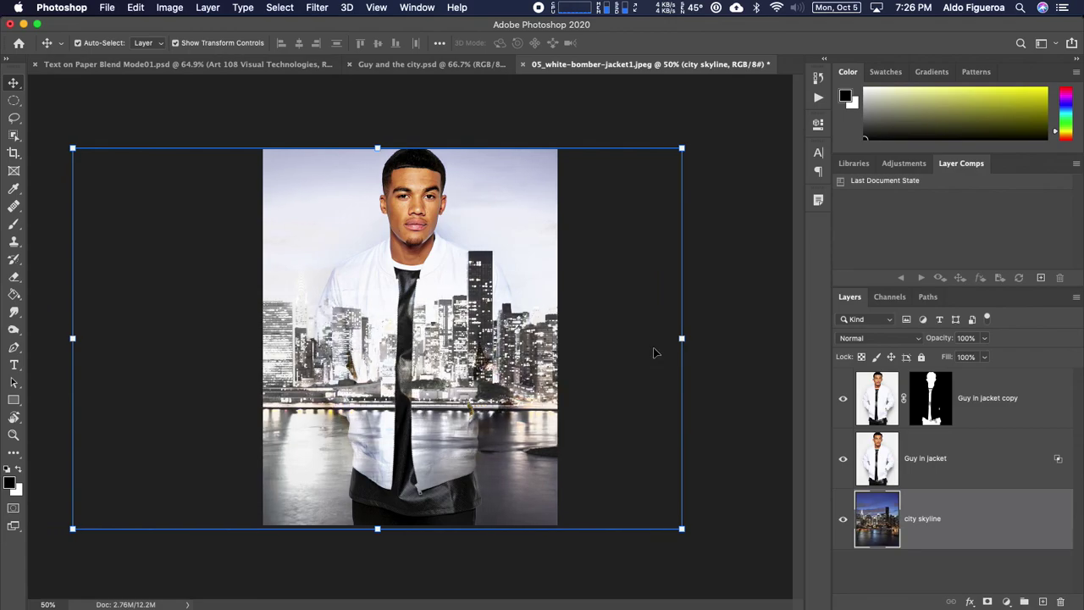
key(shift+Right)
key(shift+Right)
key(shift+Right)
key(shift+Right)
key(shift+Right)
key(shift+Right)
key(shift+Right)
key(shift+Right)
key(shift+Right)
key(shift+Right)
key(shift+Right)
key(shift+Right)
key(shift+Right)
key(shift+Right)
key(shift+Right)
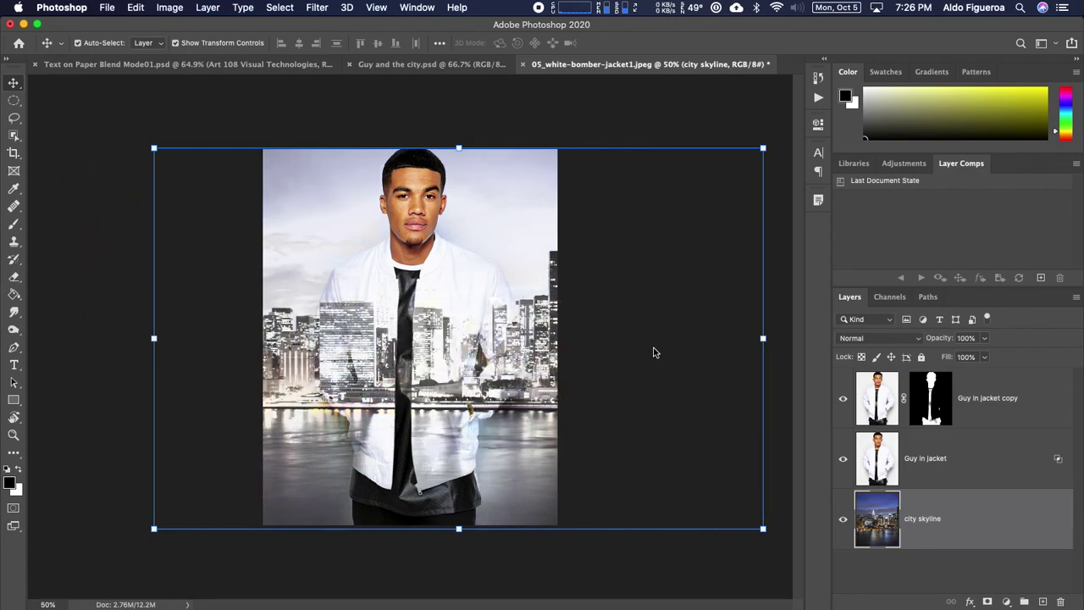
key(shift+Right)
key(shift+Right)
key(shift+Right)
key(shift+Right)
key(shift+Right)
key(shift+Right)
key(shift+Right)
key(shift+Right)
key(shift+Right)
key(shift+Right)
key(shift+Right)
key(shift+Right)
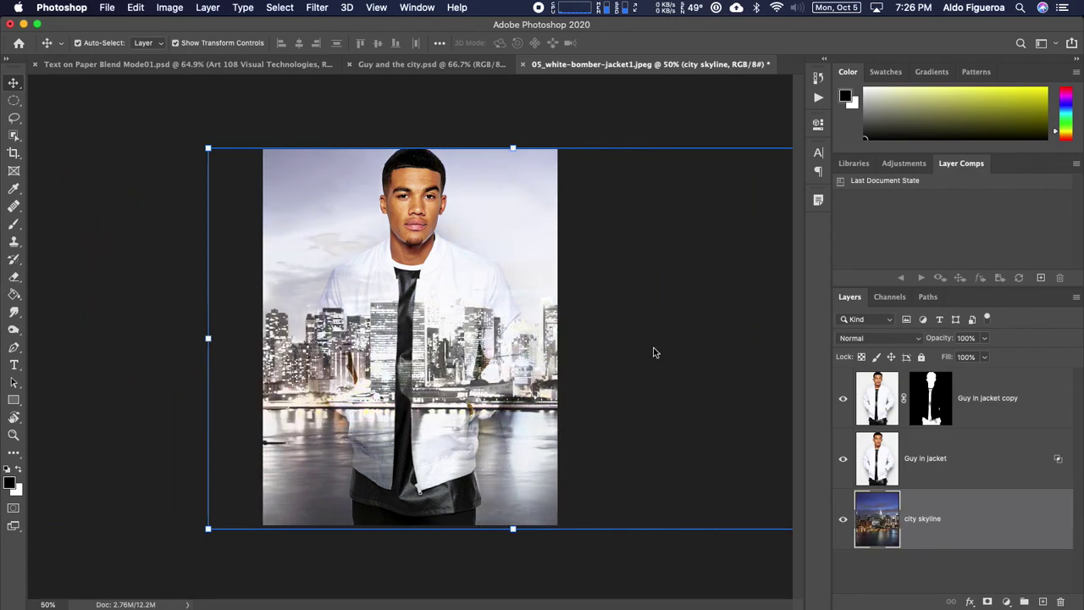
key(shift+Right)
key(shift+Right)
key(shift+Right)
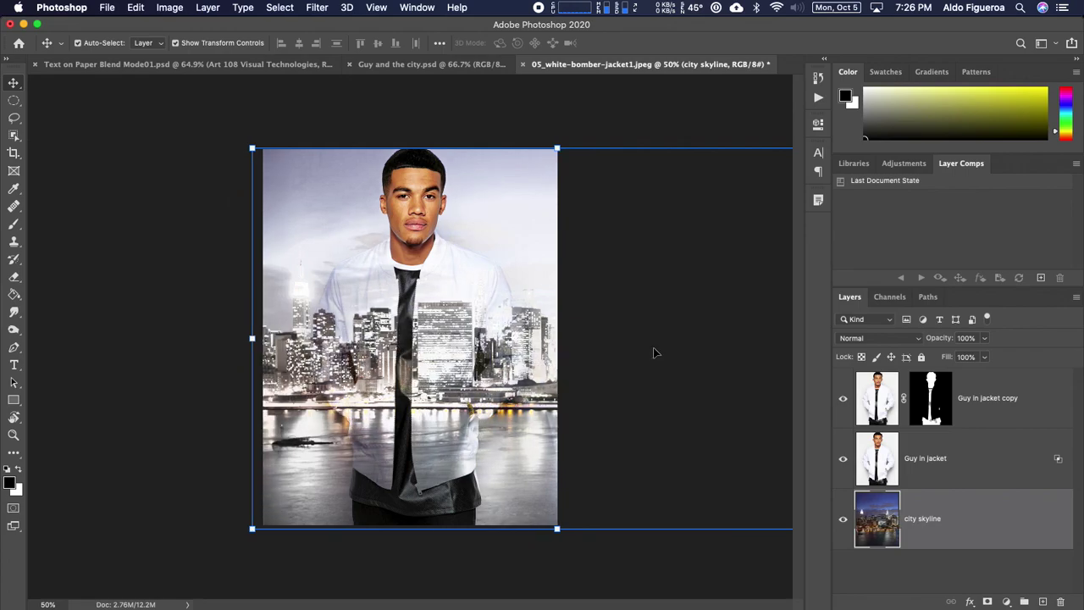
Nudge the city skyline layer left so the wide lit building falls on the jacket beside the dark shirt.
key(shift+Left)
key(shift+Left)
key(shift+Left)
key(shift+Left)
key(shift+Left)
key(shift+Left)
key(shift+Left)
key(shift+Left)
key(shift+Left)
key(shift+Left)
key(shift+Left)
key(shift+Left)
key(shift+Left)
key(shift+Left)
key(shift+Left)
key(shift+Left)
key(shift+Left)
key(shift+Left)
key(shift+Left)
key(shift+Left)
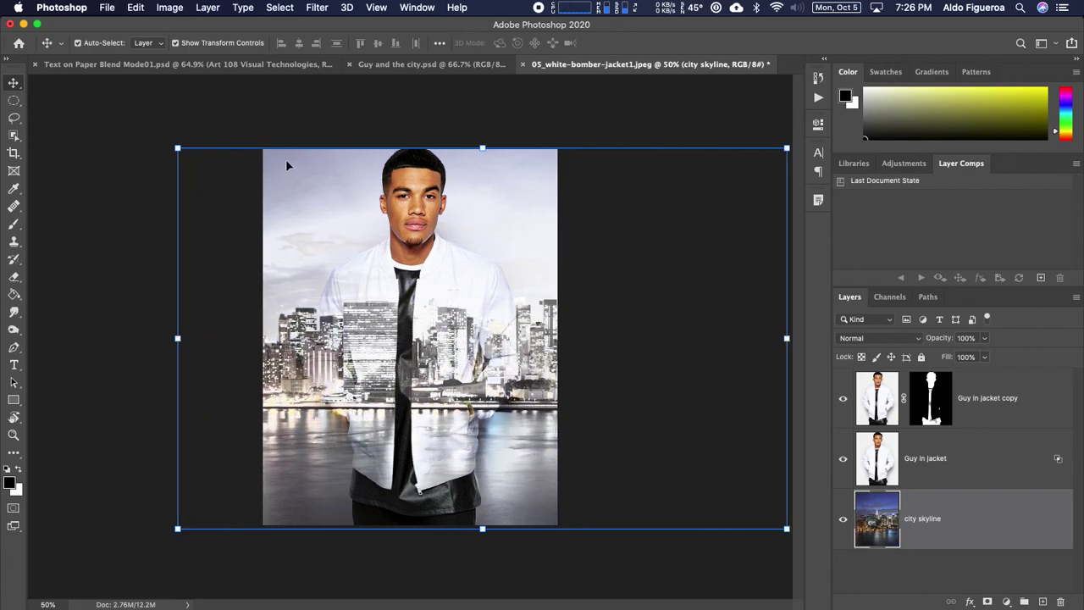
Try enlarging the city skyline layer to about 119.36% and lowering it to a Y position of 490 px.
drag(177, 148, 58, 75)
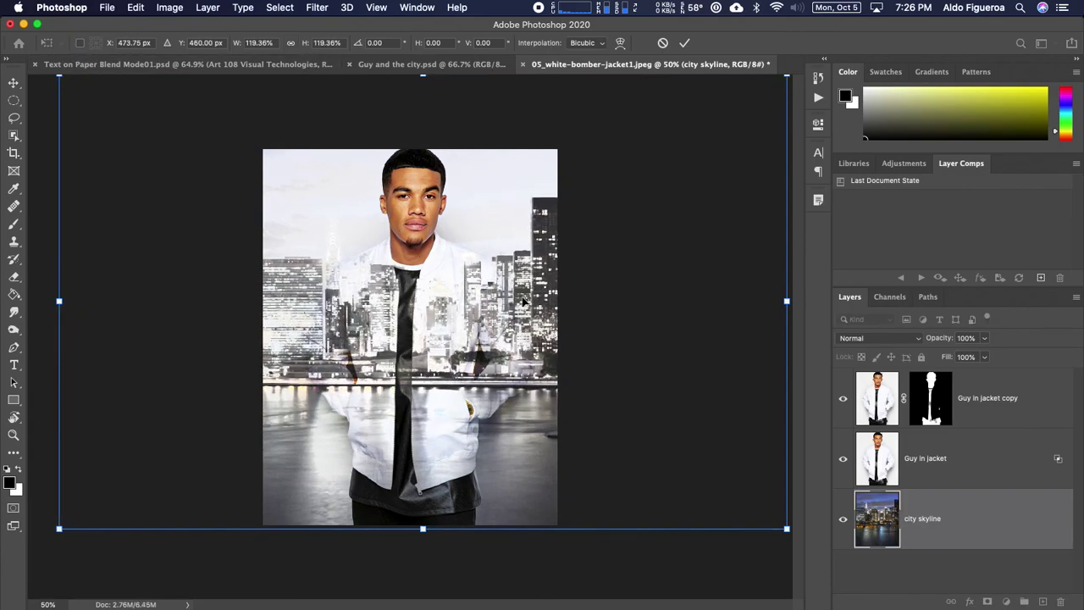
key(shift+Down)
key(shift+Down)
key(shift+Down)
key(shift+Down)
key(shift+Down)
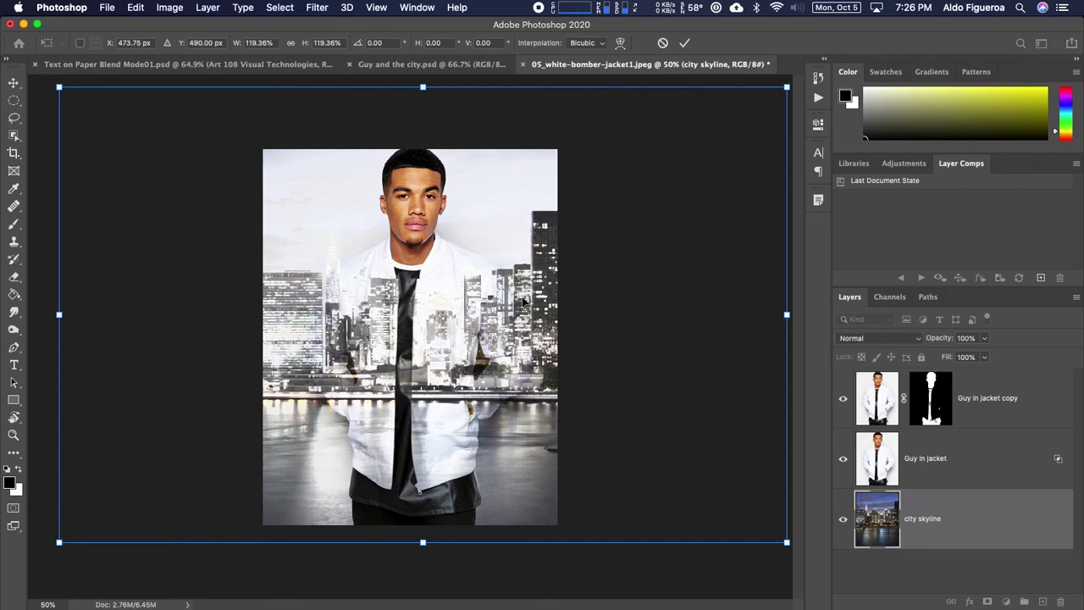
Try nudging the enlarged skyline left until the tall dark tower stands fully inside the canvas beside the man's shoulder.
key(shift+Left)
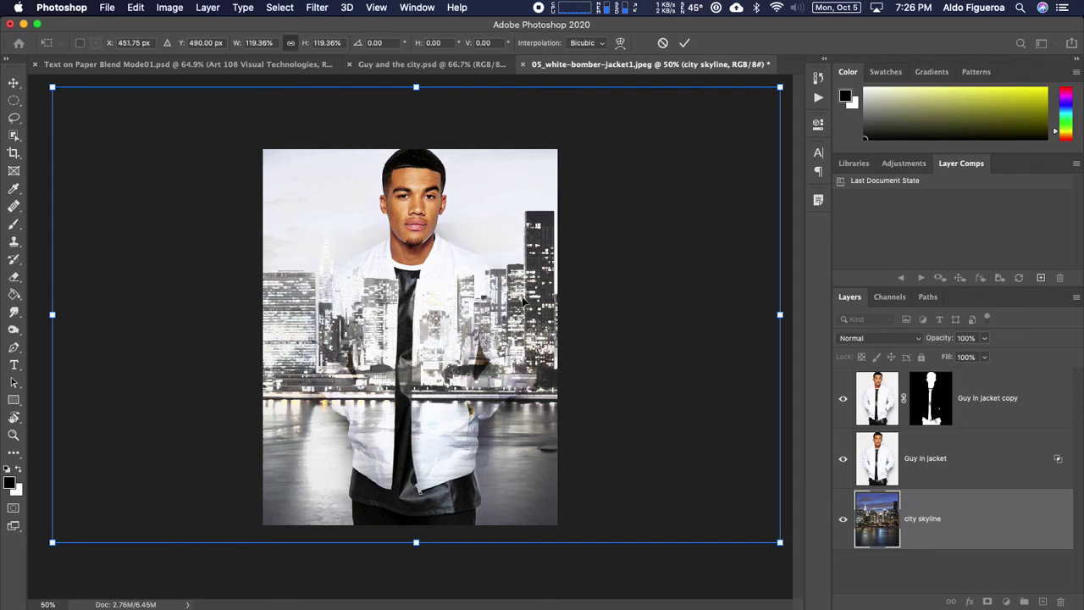
key(shift+Left)
key(shift+Left)
key(shift+Left)
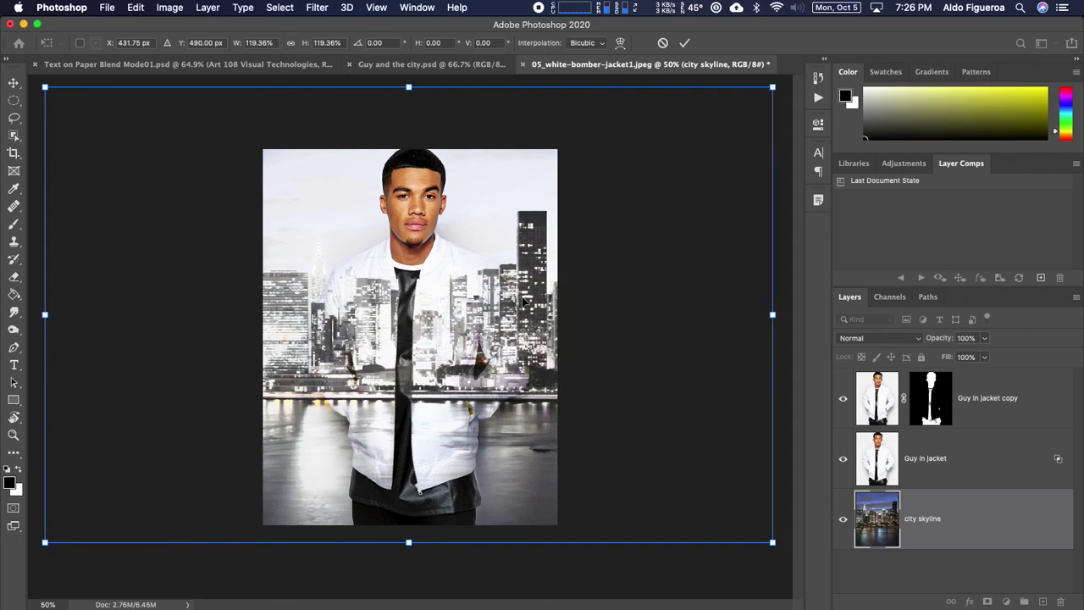
key(shift+Left)
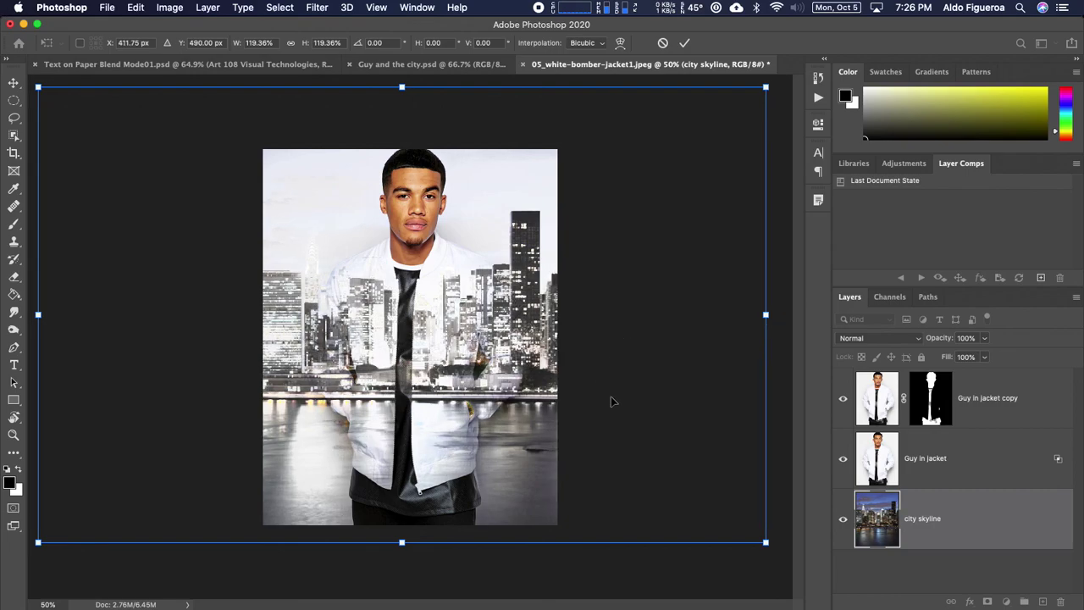
key(shift+Left)
Try nudging the enlarged skyline right to X 591.75 px so the wide lit building falls on the man's sleeve.
key(shift+Right)
key(shift+Right)
key(shift+Right)
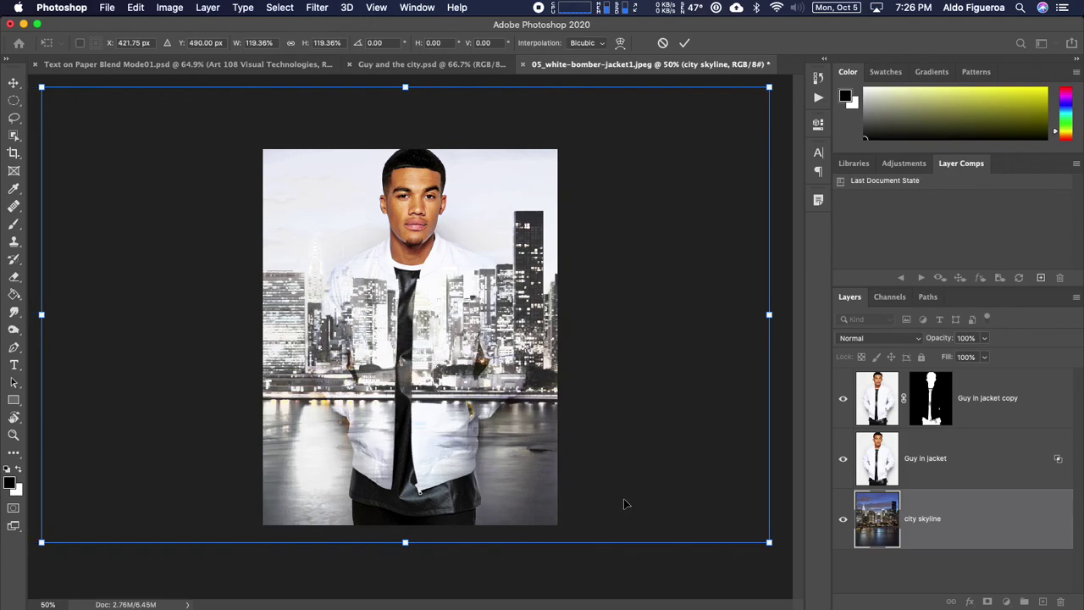
key(shift+Right)
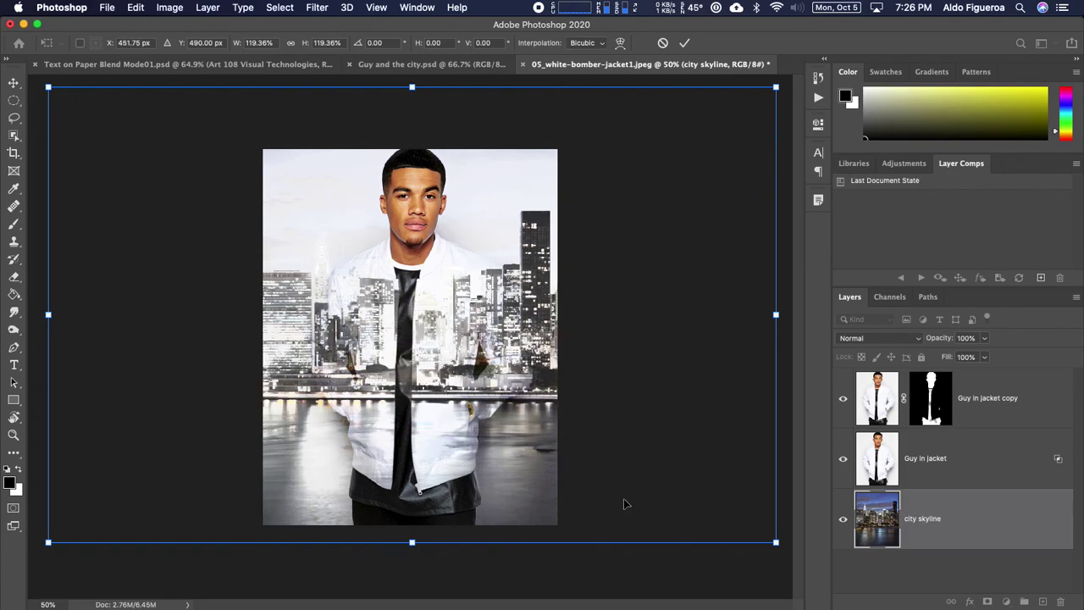
key(shift+Right)
key(shift+Right)
key(shift+Right)
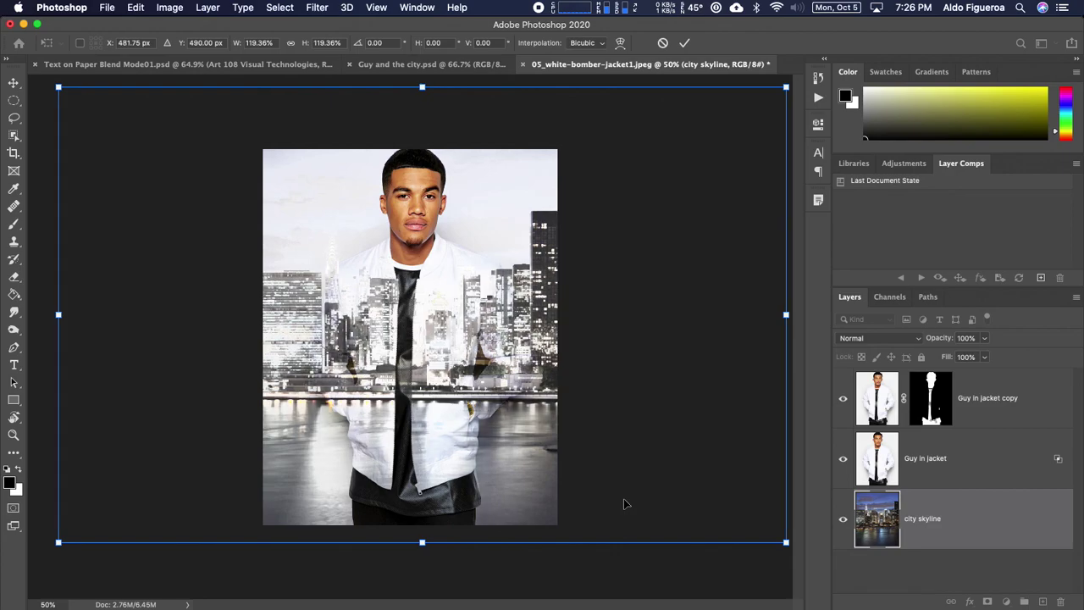
key(shift+Right)
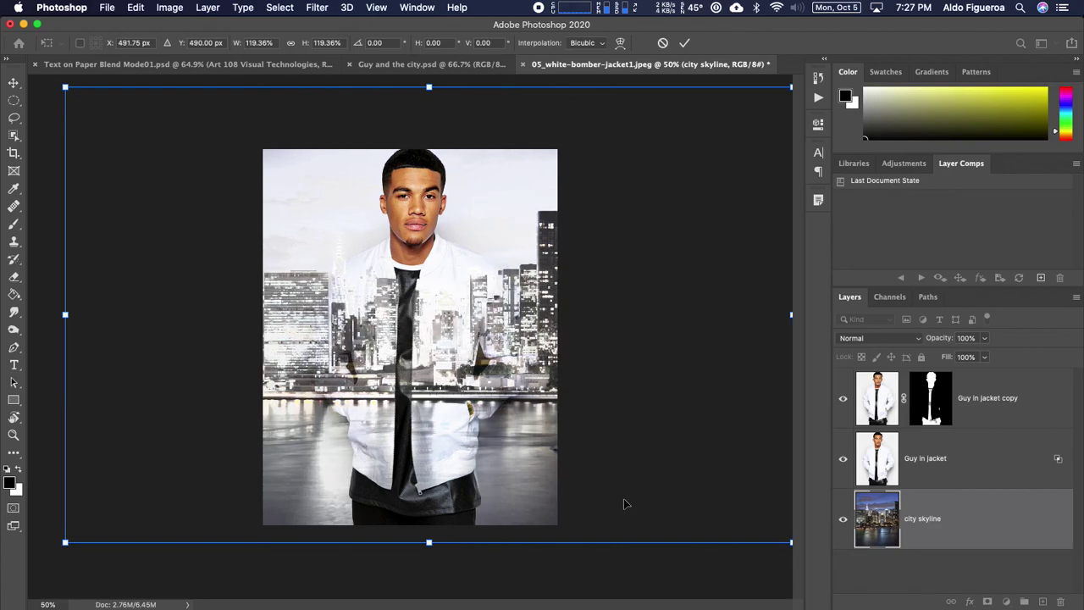
key(shift+Right)
key(shift+Right)
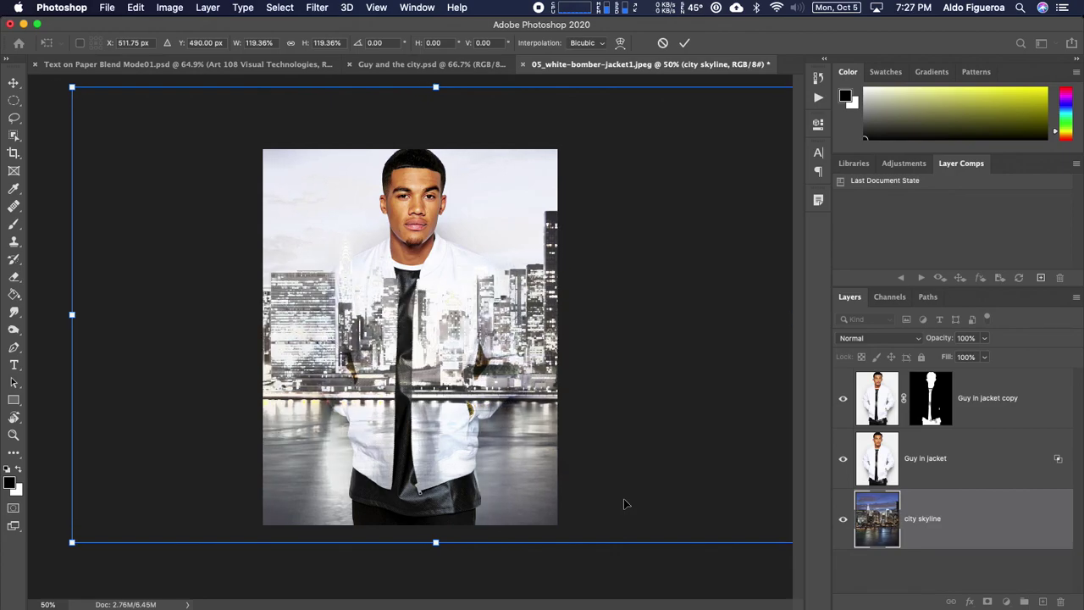
key(shift+Right)
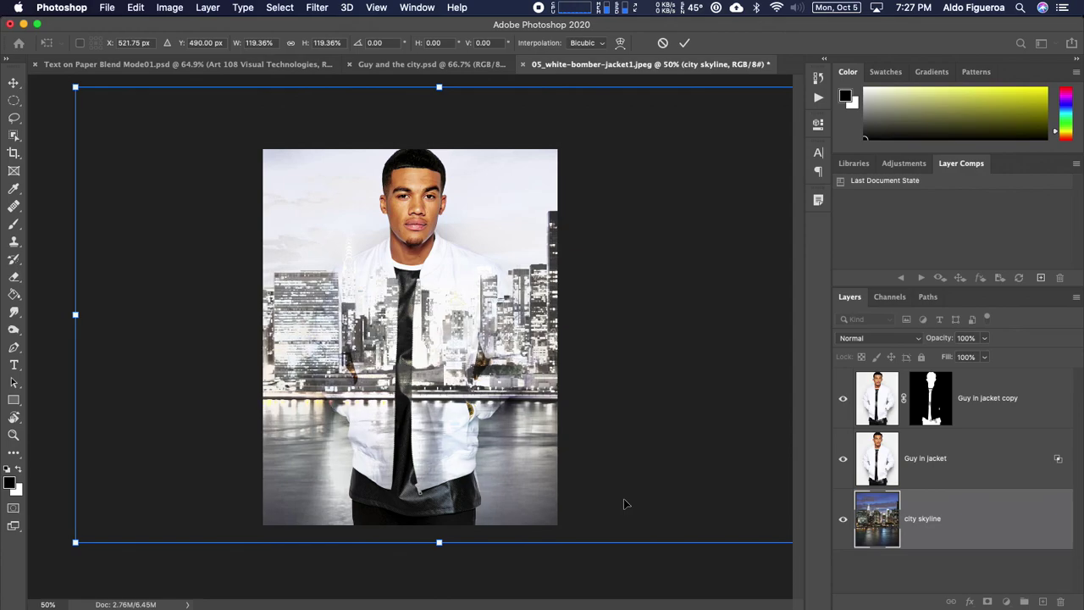
key(shift+Right)
key(shift+Right)
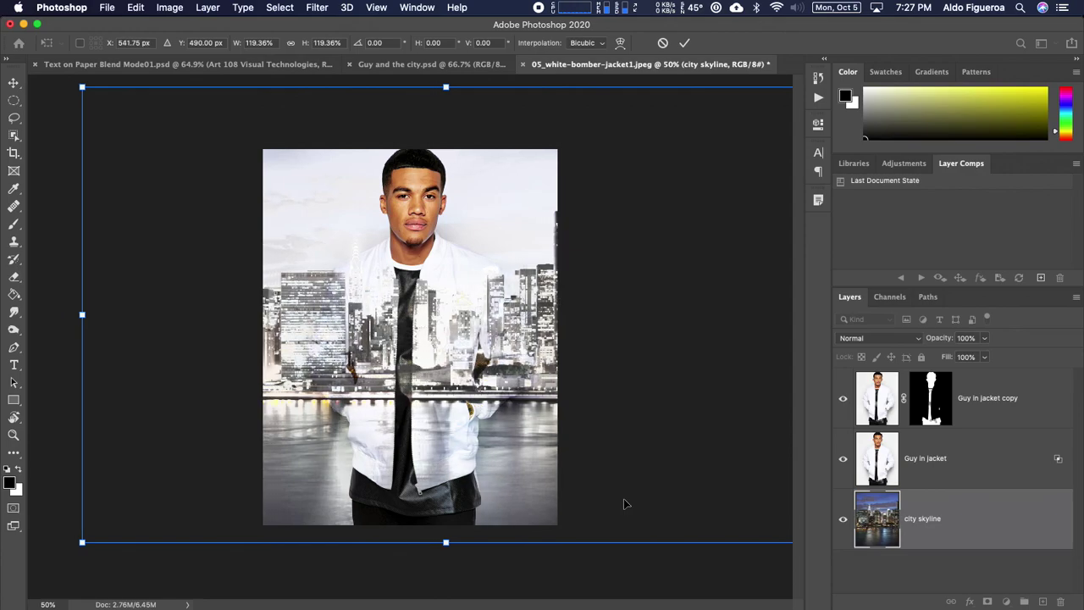
key(shift+Right)
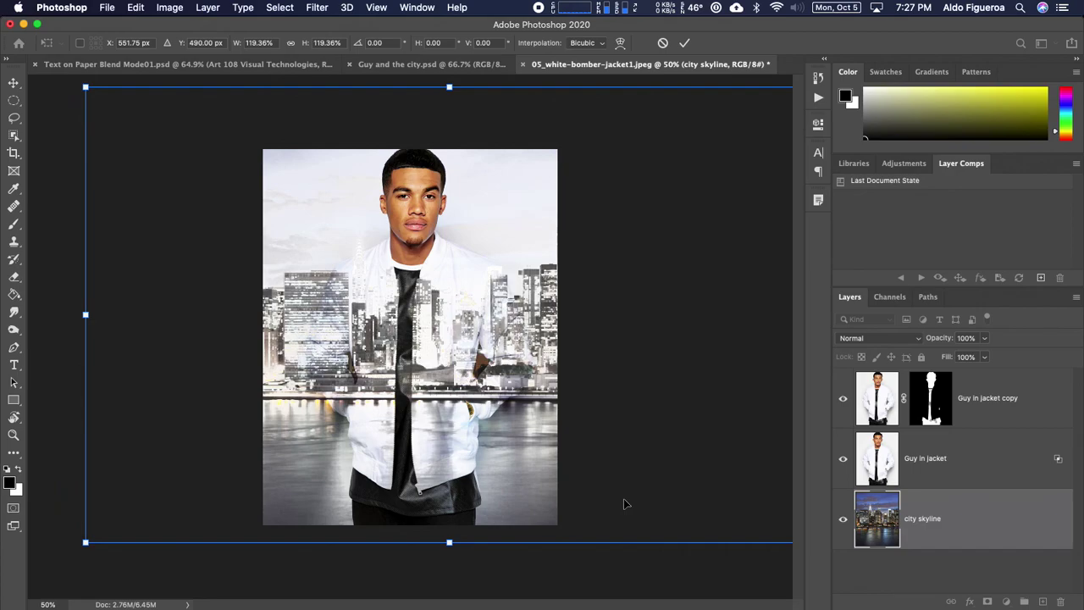
key(shift+Right)
key(shift+Right)
key(shift+Right)
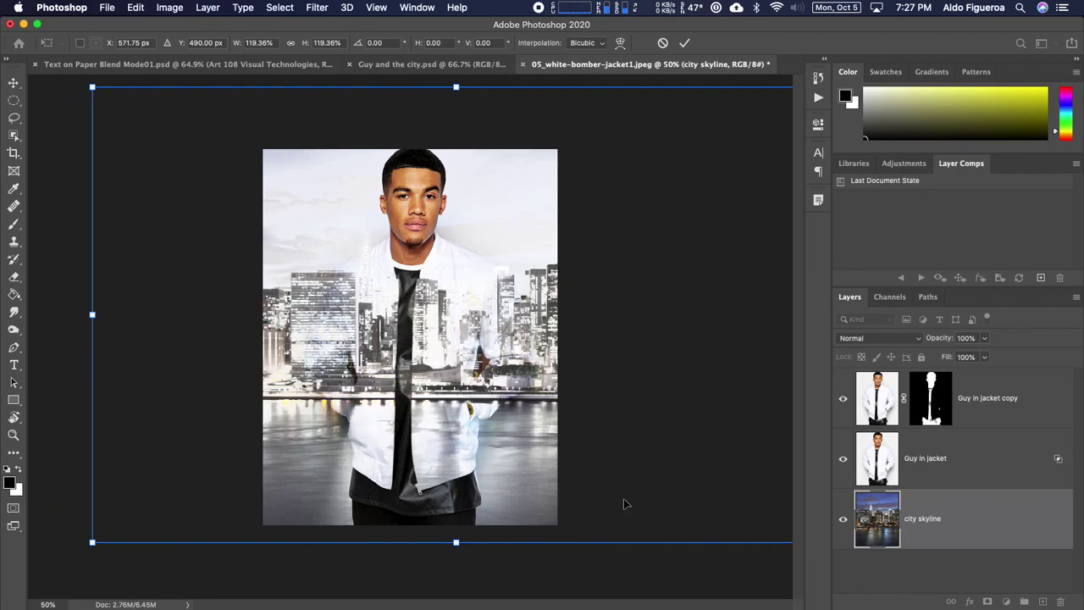
key(shift+Right)
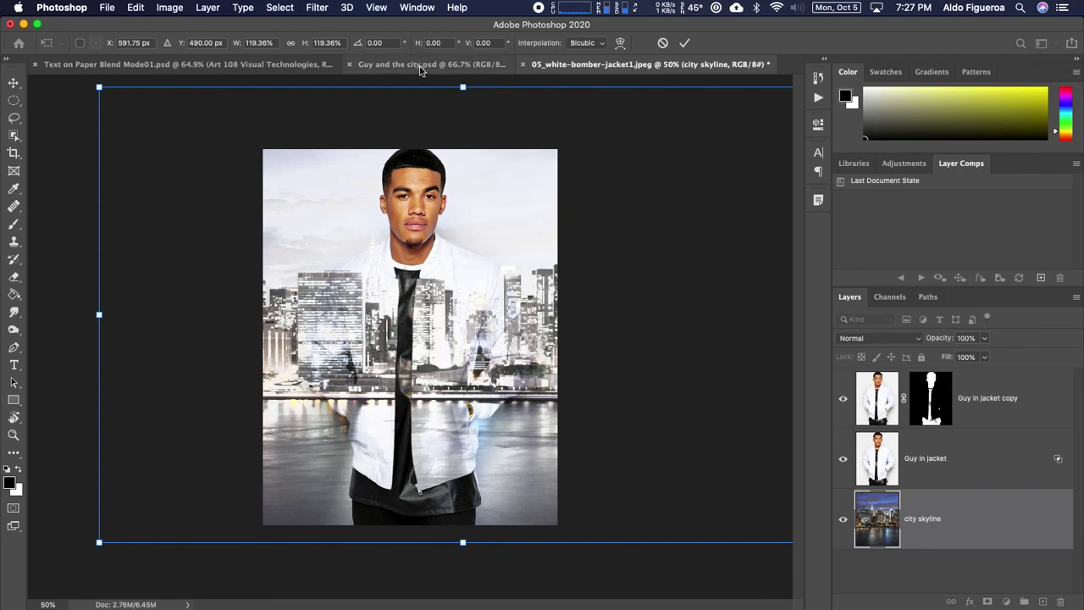
View the Text on Paper Blend Mode01 document and return to the white bomber jacket document.
click(314, 68)
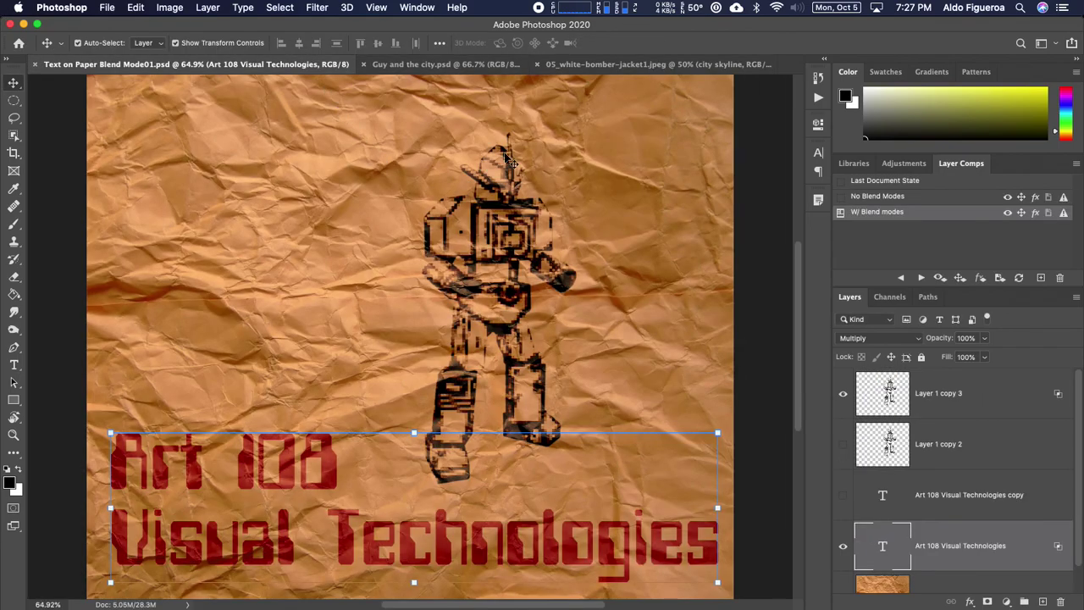
click(597, 64)
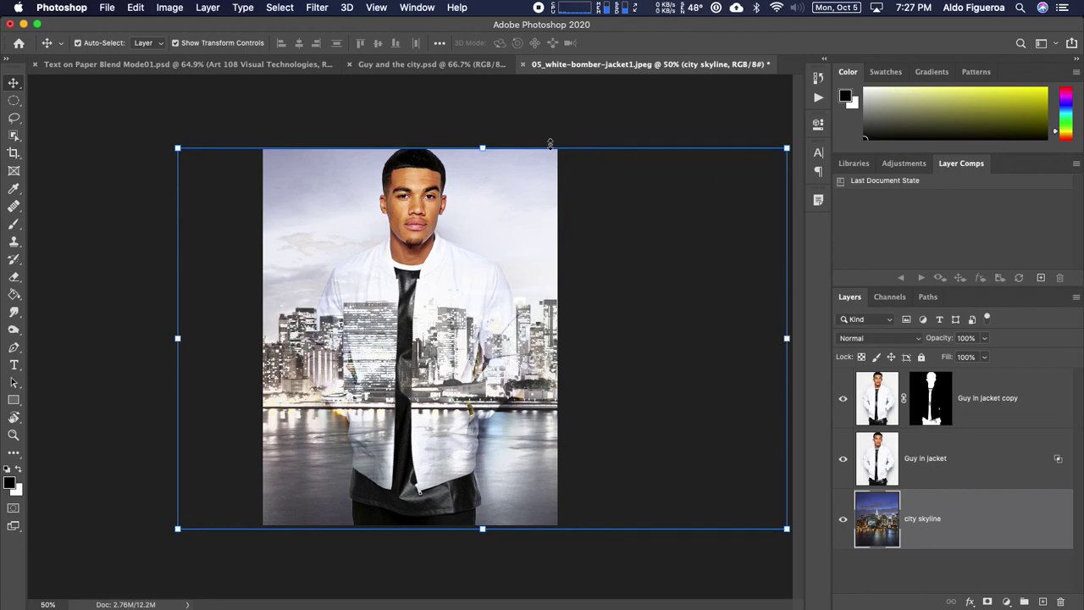
Nudge the city skyline layer left so the wide lit building shifts away from the dark shirt toward the sleeve.
key(shift+Left)
key(shift+Left)
key(shift+Left)
key(shift+Left)
key(shift+Left)
key(shift+Left)
key(shift+Left)
key(shift+Left)
key(shift+Left)
key(shift+Left)
key(shift+Left)
key(shift+Left)
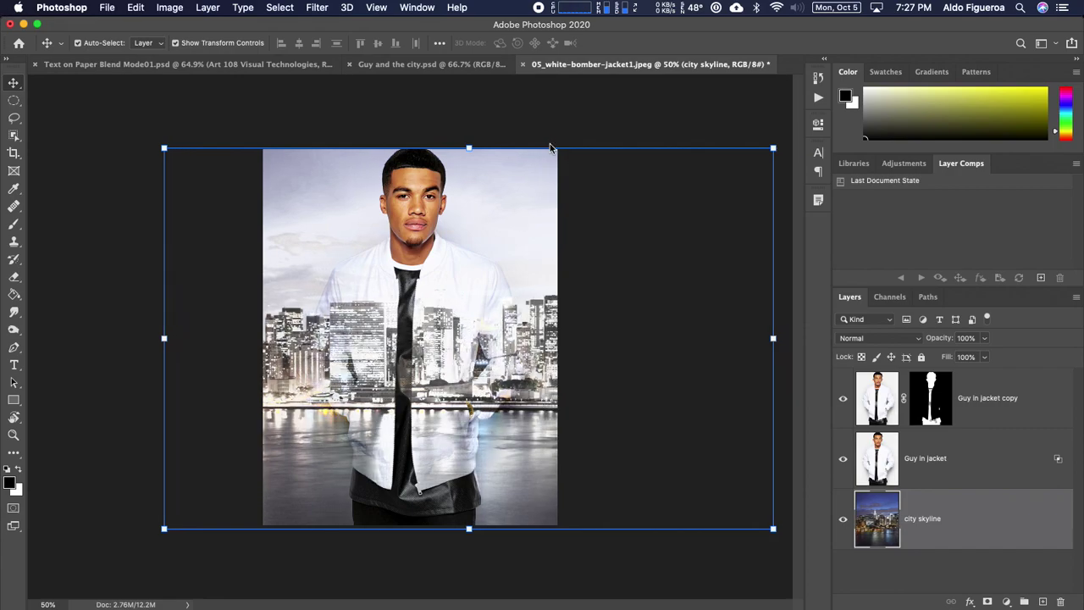
Nudge the city skyline layer right until the wide lit building covers the jacket's other half and its left edge remains just outside the canvas.
key(shift+Right)
key(shift+Right)
key(shift+Right)
key(shift+Right)
key(shift+Right)
key(shift+Right)
key(shift+Right)
key(shift+Right)
key(shift+Right)
key(shift+Right)
key(shift+Right)
key(shift+Right)
key(shift+Right)
key(shift+Right)
key(shift+Right)
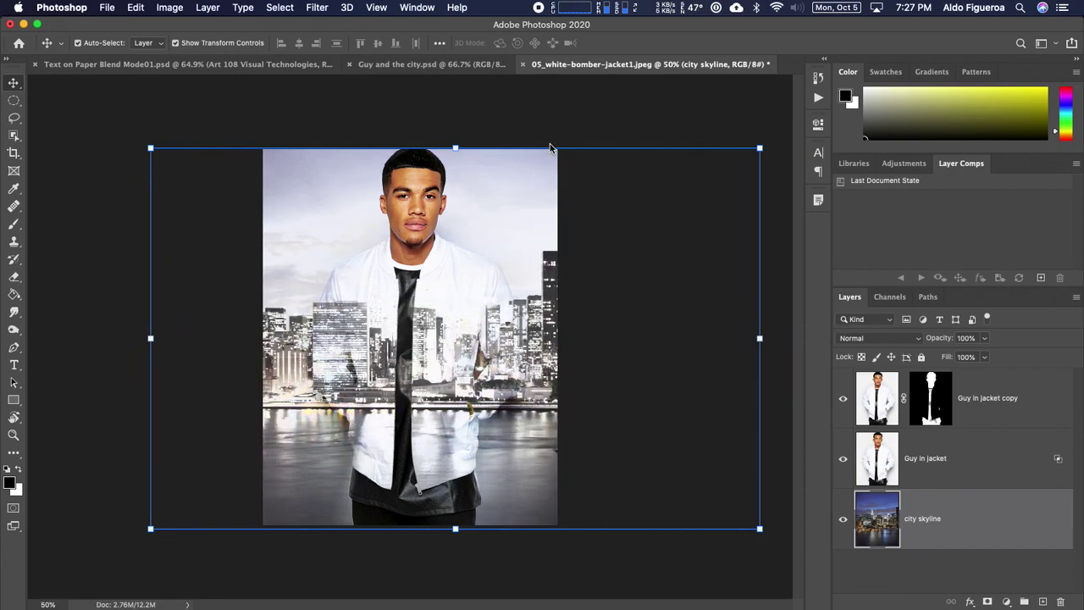
key(shift+Right)
key(shift+Right)
key(shift+Right)
key(shift+Right)
key(shift+Right)
key(shift+Right)
key(shift+Right)
key(shift+Right)
key(shift+Right)
key(shift+Right)
key(shift+Right)
key(shift+Right)
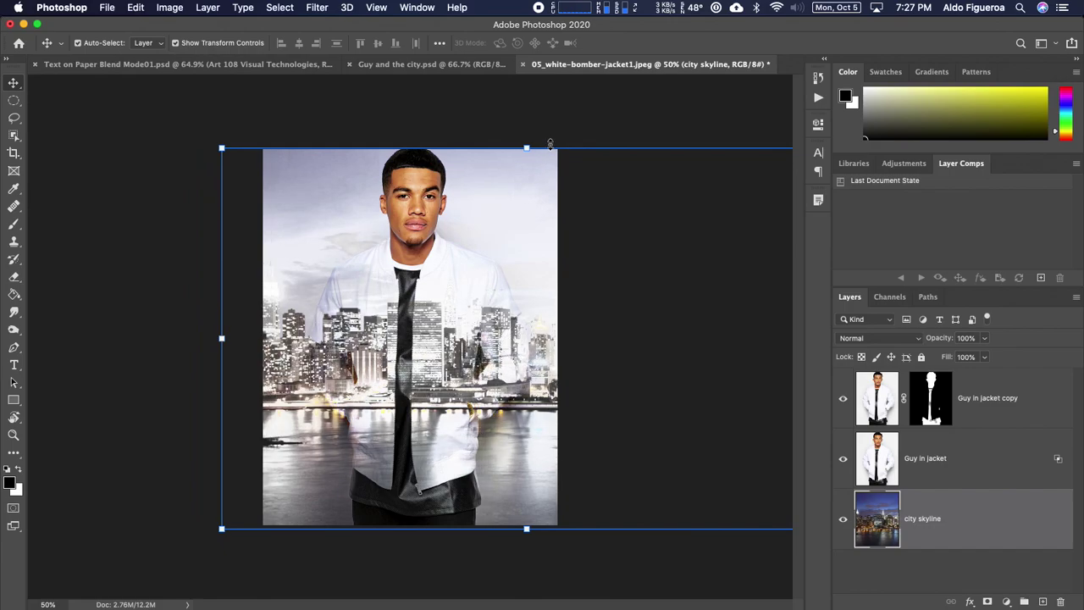
key(shift+Right)
key(shift+Right)
key(shift+Right)
key(shift+Left)
key(shift+Left)
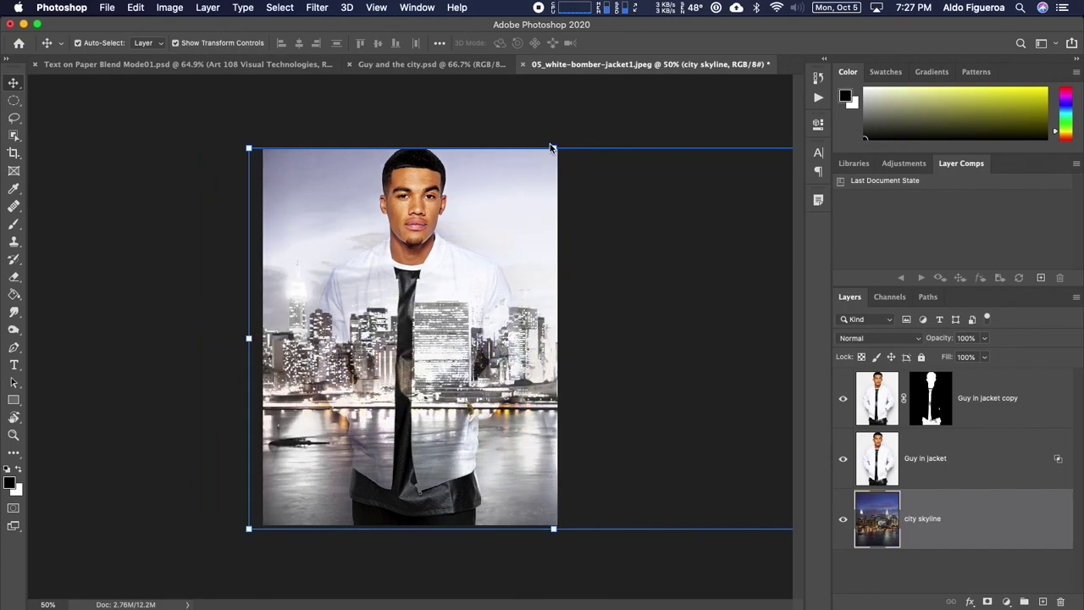